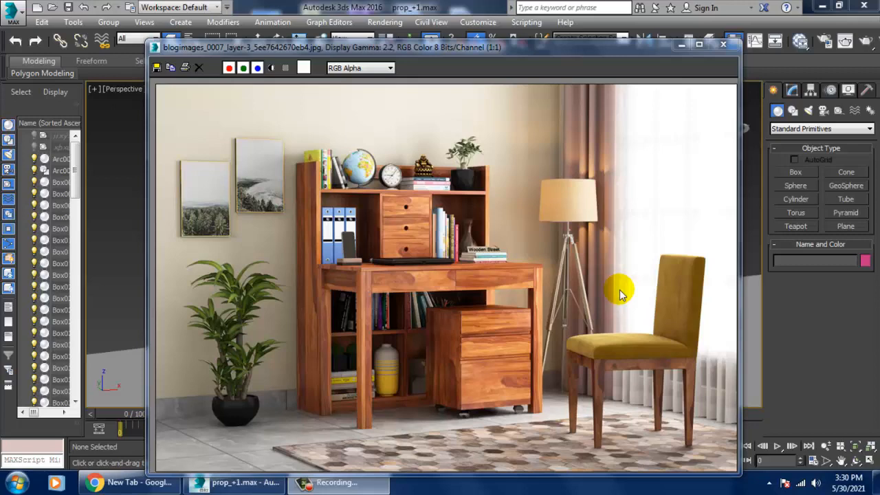
Put the reference image away and examine the clock and the books on the desk shelves from several angles
click(681, 44)
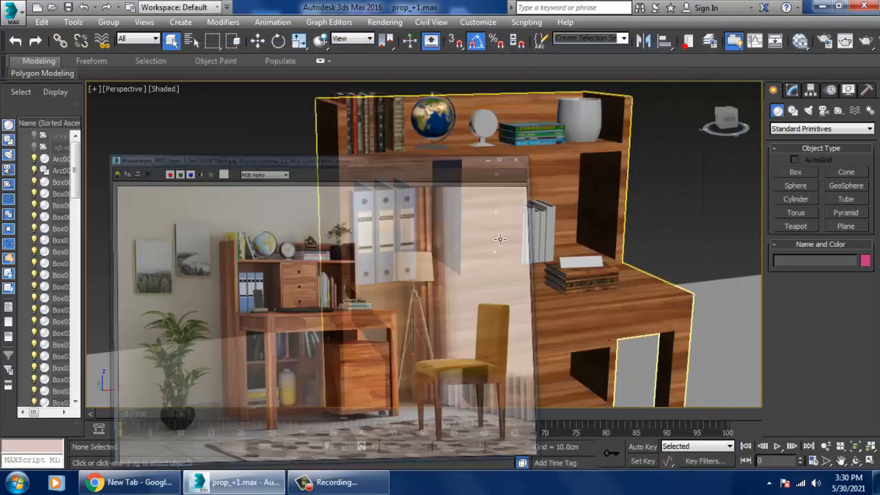
click(489, 151)
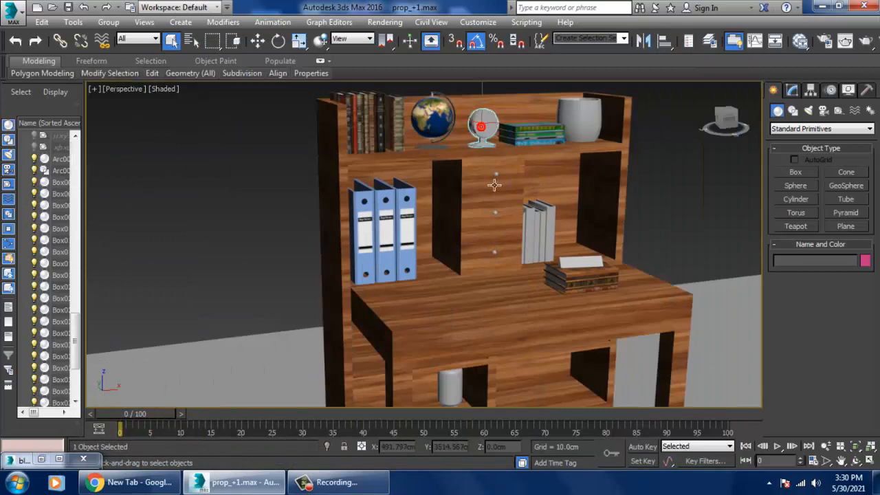
alt+middle_drag(490, 151, 566, 244)
scroll(536, 238, down, 3)
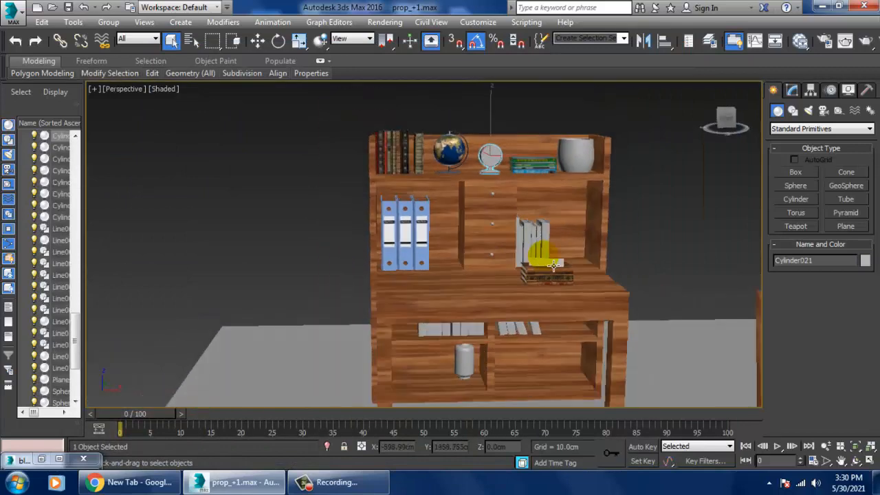
key(alt+q)
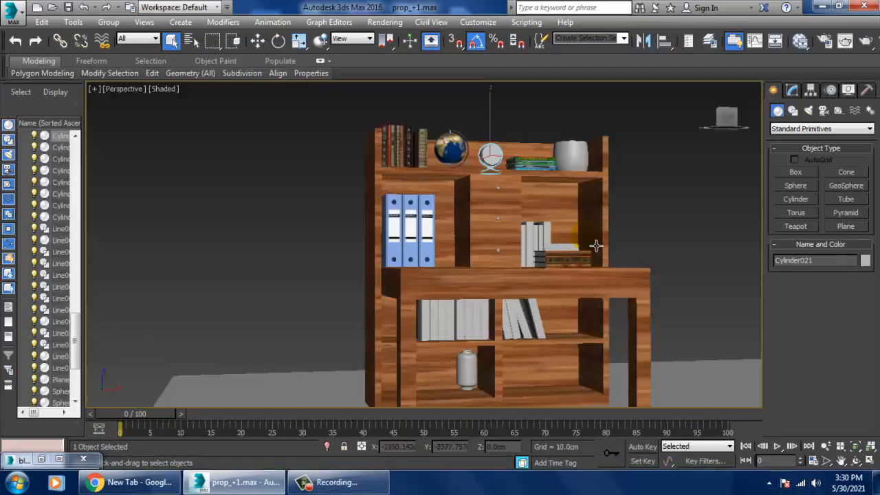
key(alt+q)
alt+middle_drag(595, 220, 568, 215)
scroll(568, 239, up, 5)
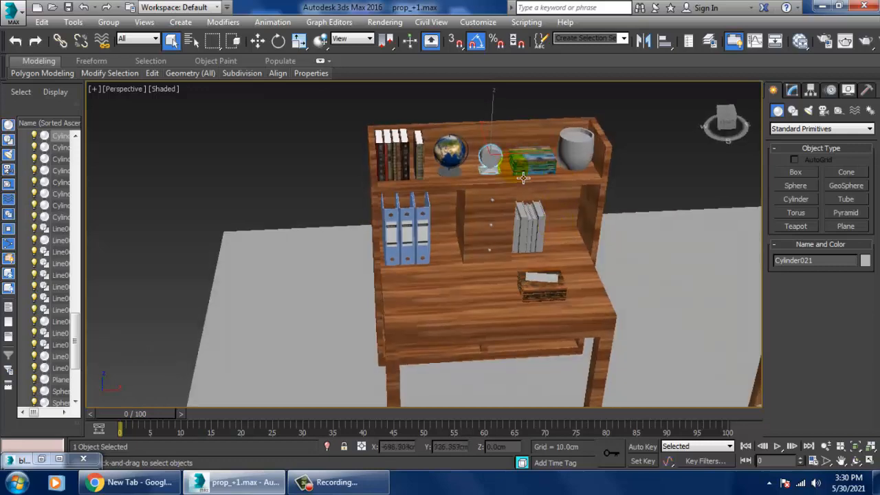
key(z)
alt+middle_drag(543, 264, 565, 258)
Select the three page-side polygons at the clock-facing end of the stacked green and blue books
click(565, 258)
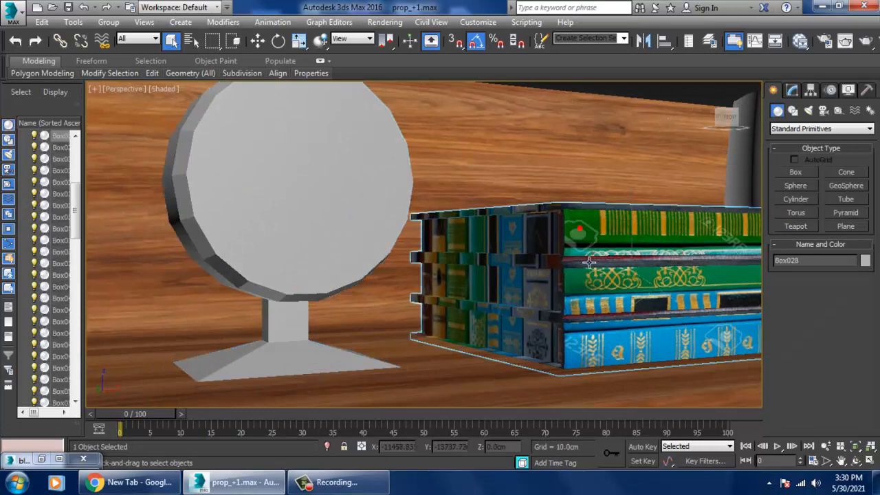
click(790, 90)
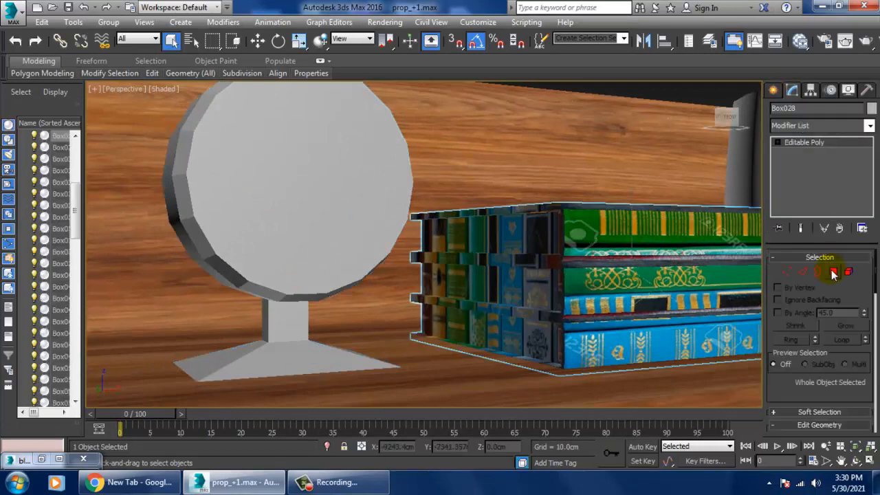
click(832, 271)
click(506, 243)
ctrl+click(518, 298)
ctrl+click(518, 344)
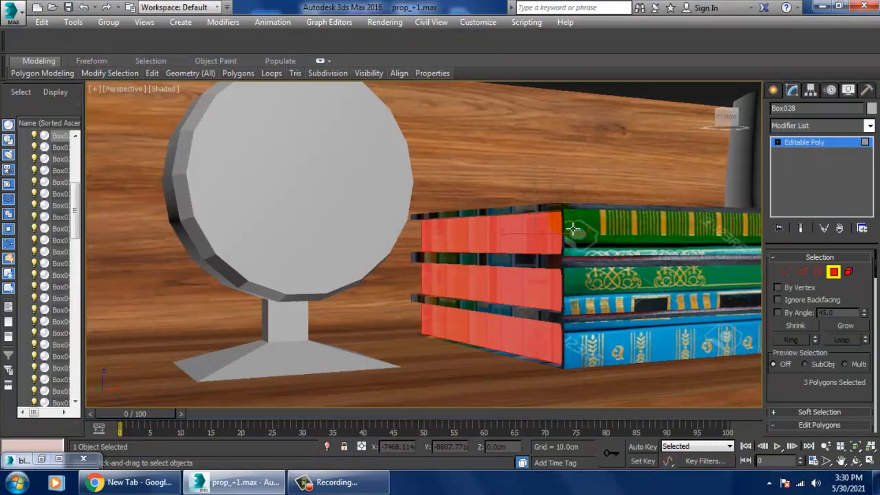
Assign the existing white VRayMtl to the selected page polygons, show it in the viewport, and deselect them
key(m)
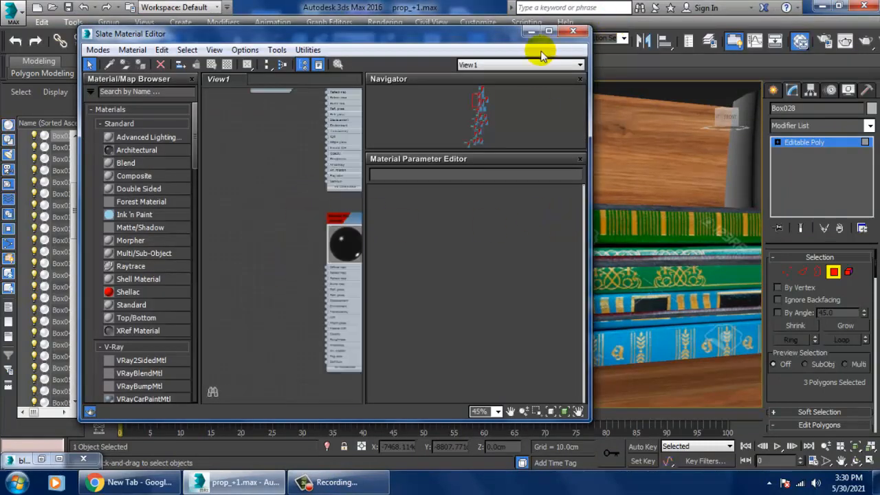
click(548, 31)
middle_drag(467, 202, 469, 371)
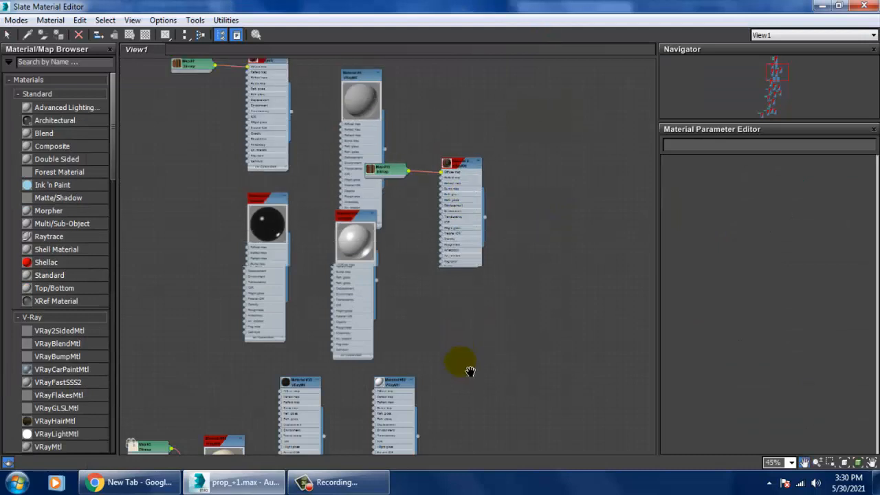
middle_drag(450, 155, 477, 356)
middle_drag(464, 412, 461, 146)
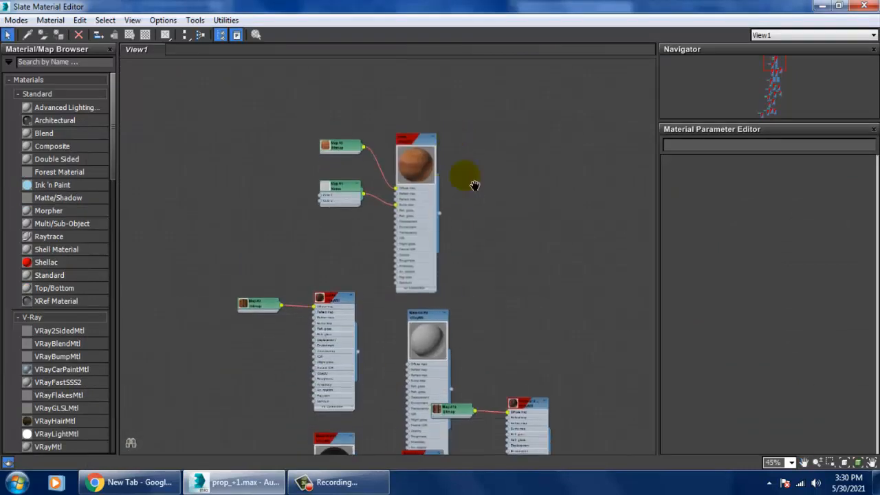
middle_drag(473, 185, 417, 244)
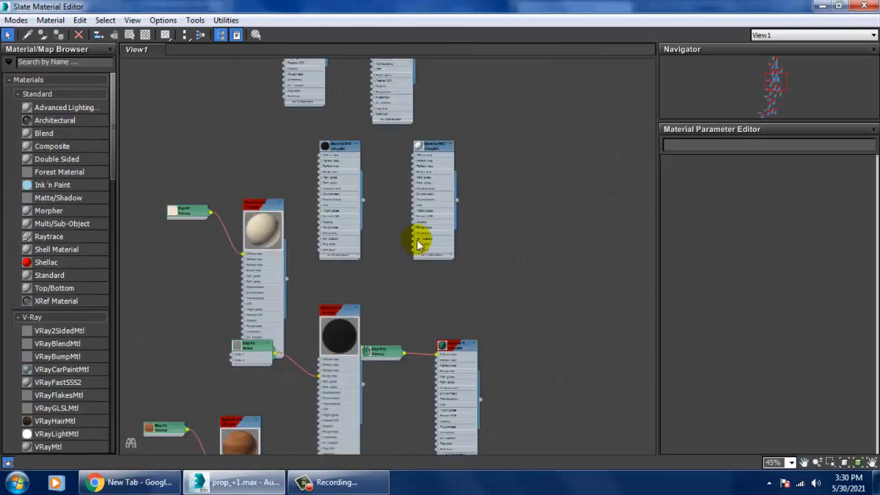
click(431, 148)
click(55, 35)
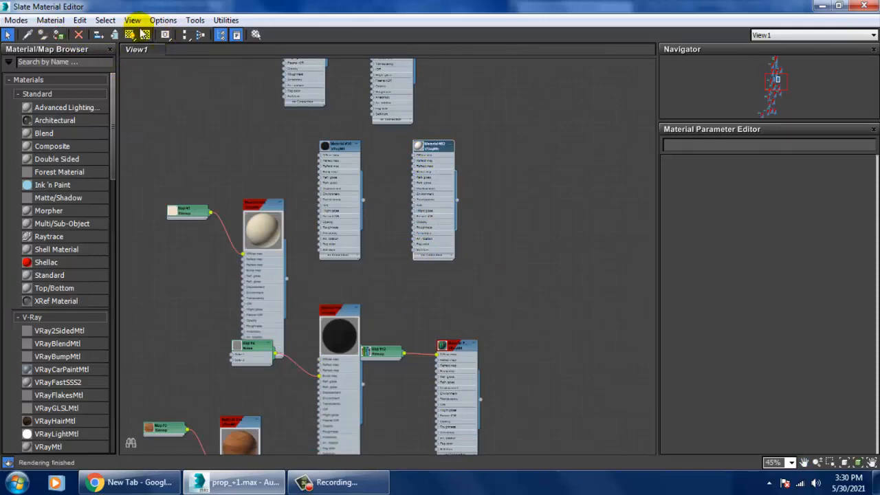
click(130, 35)
click(823, 6)
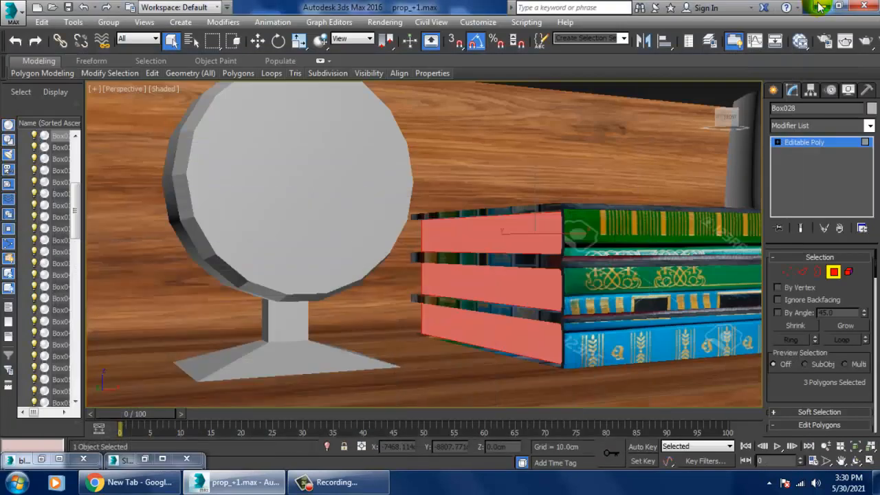
click(657, 88)
middle_drag(570, 314, 597, 273)
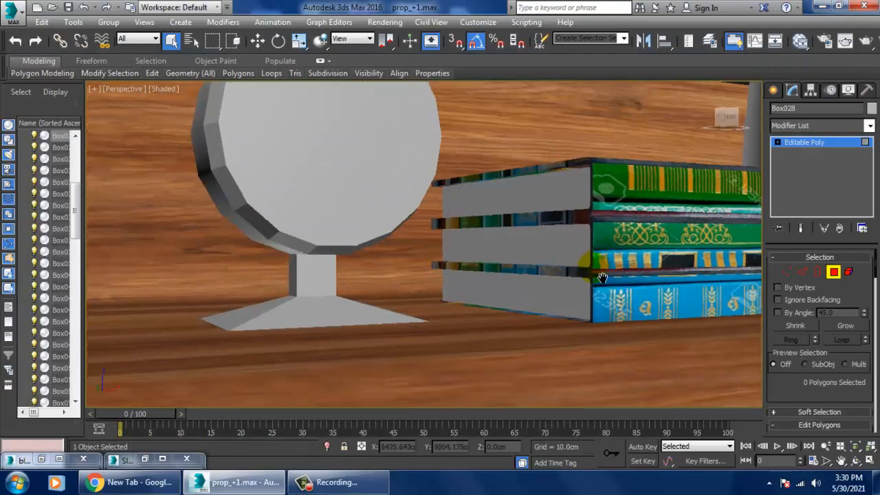
scroll(592, 275, down, 5)
scroll(592, 275, up, 5)
key(m)
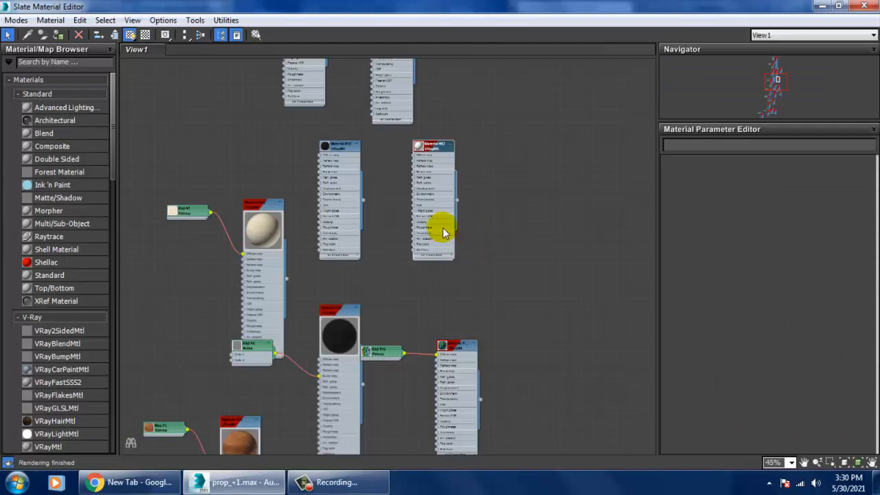
middle_drag(443, 230, 482, 294)
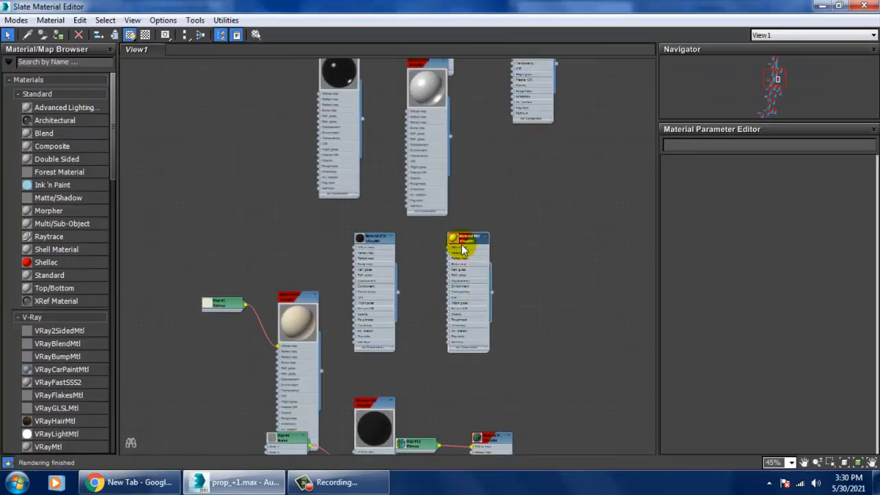
click(828, 8)
click(530, 31)
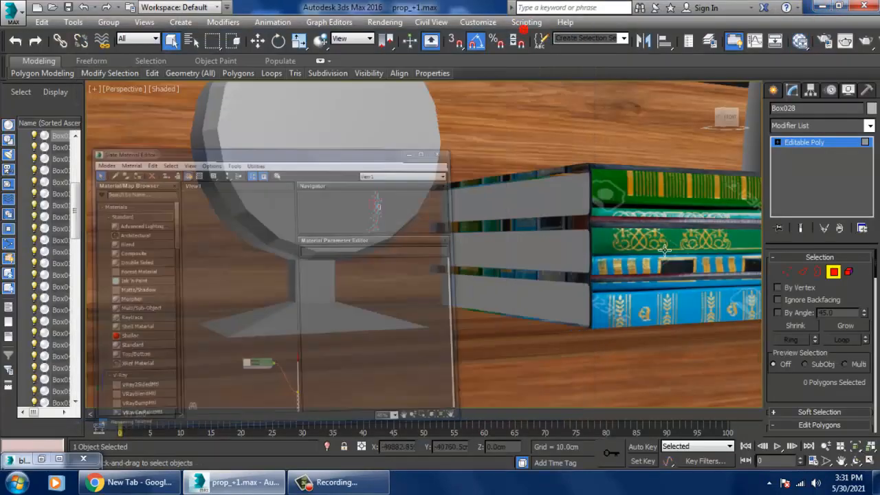
Leave polygon editing on the book stack and select the round front face polygon of the table clock
scroll(544, 294, down, 5)
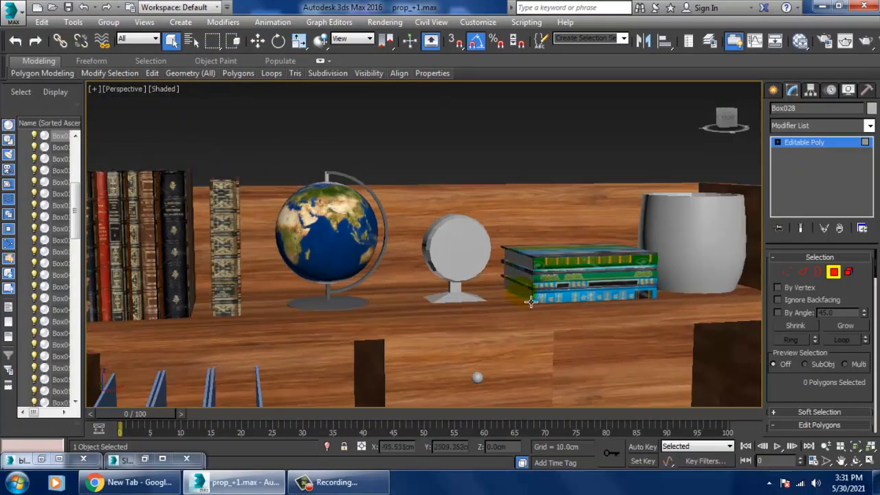
click(845, 143)
click(465, 239)
alt+middle_drag(469, 242, 577, 265)
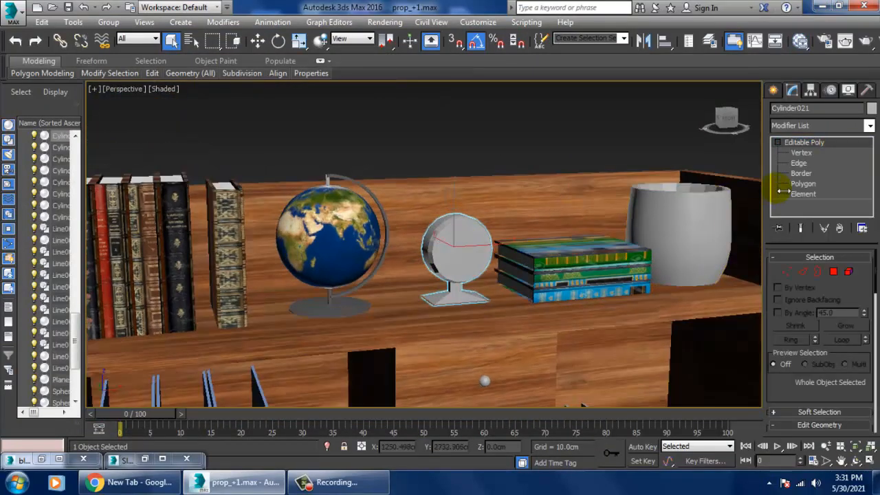
click(819, 183)
scroll(459, 248, up, 3)
click(472, 238)
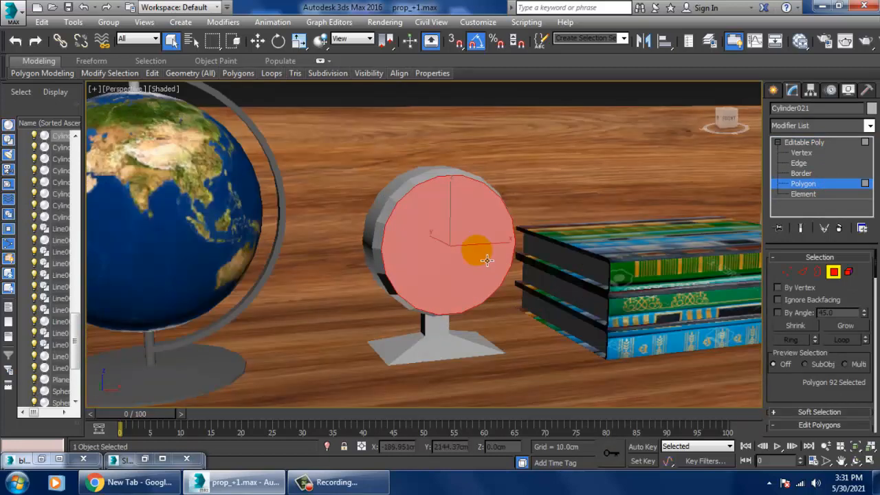
scroll(481, 255, up, 2)
Add a new VRayMtl to an empty area of the material graph for the clock face
key(m)
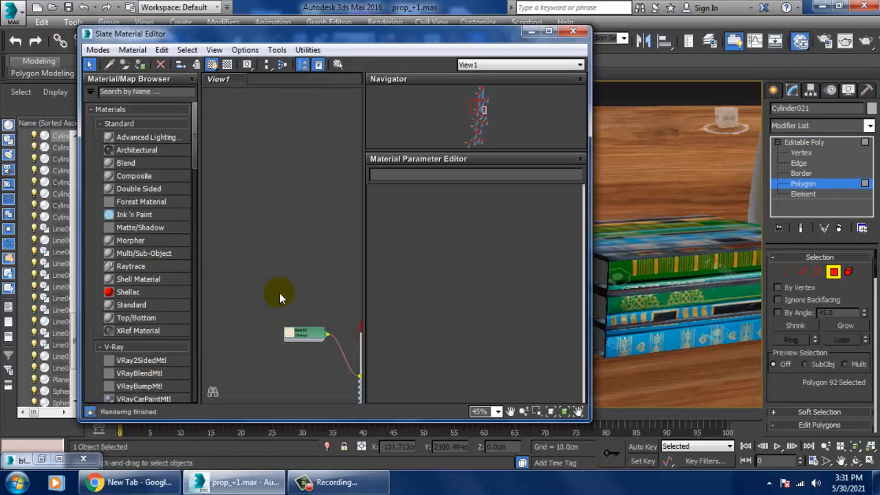
click(547, 31)
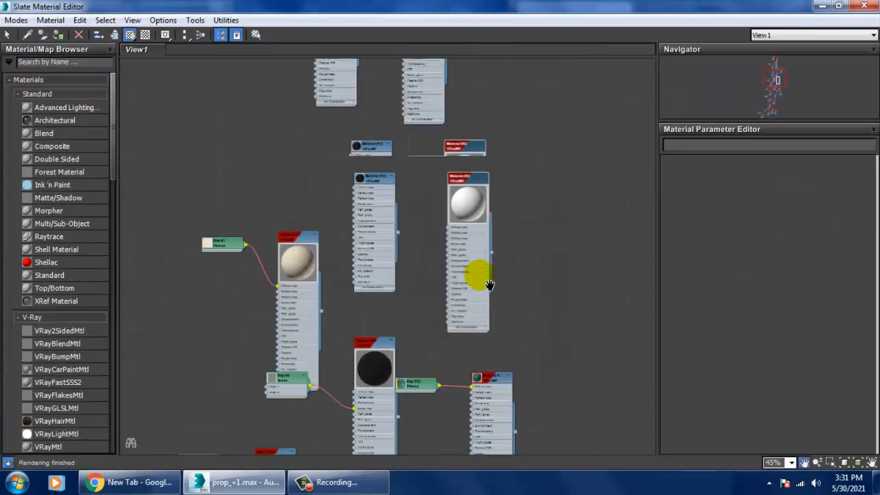
middle_drag(490, 285, 487, 252)
mouse_move(501, 359)
middle_down()
mouse_move(492, 82)
mouse_move(501, 287)
mouse_move(500, 220)
middle_up()
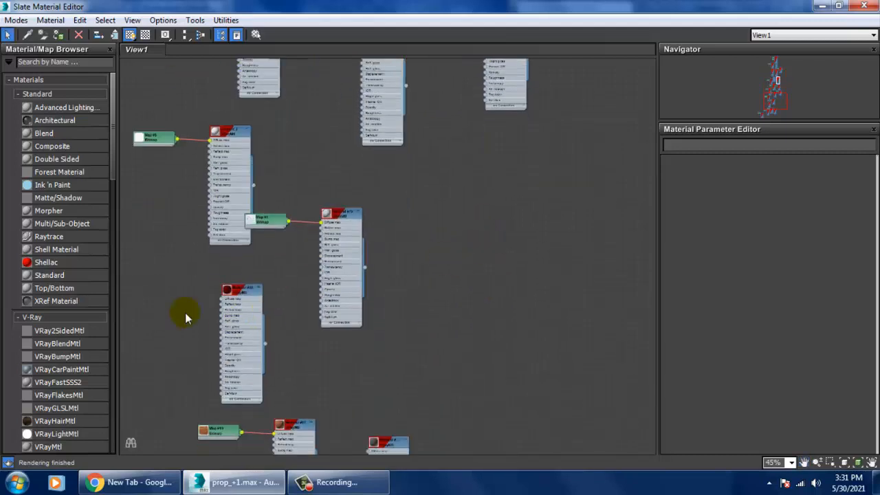
drag(112, 146, 116, 207)
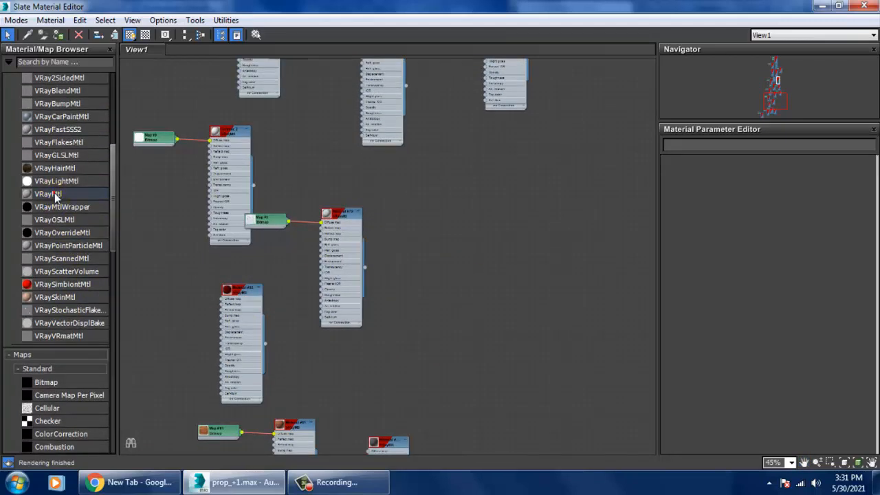
drag(576, 285, 501, 245)
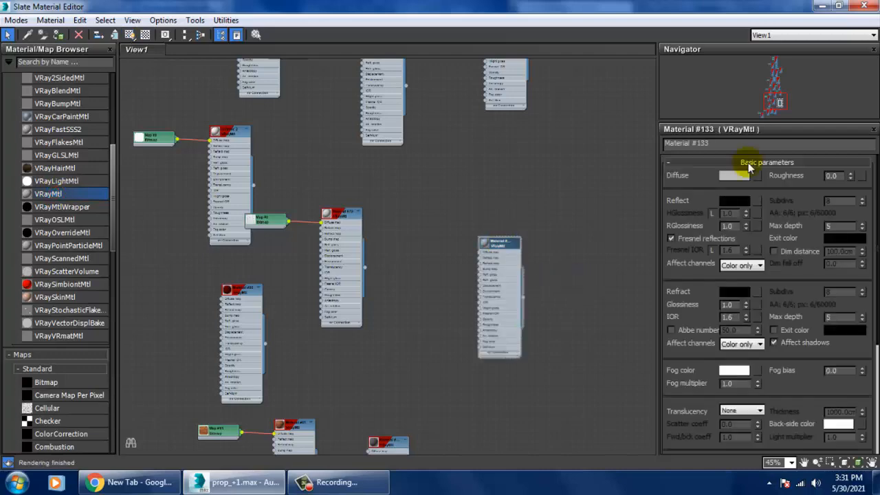
Start a Bitmap map for the new material's Diffuse and browse to the propp folder on drive D
click(756, 176)
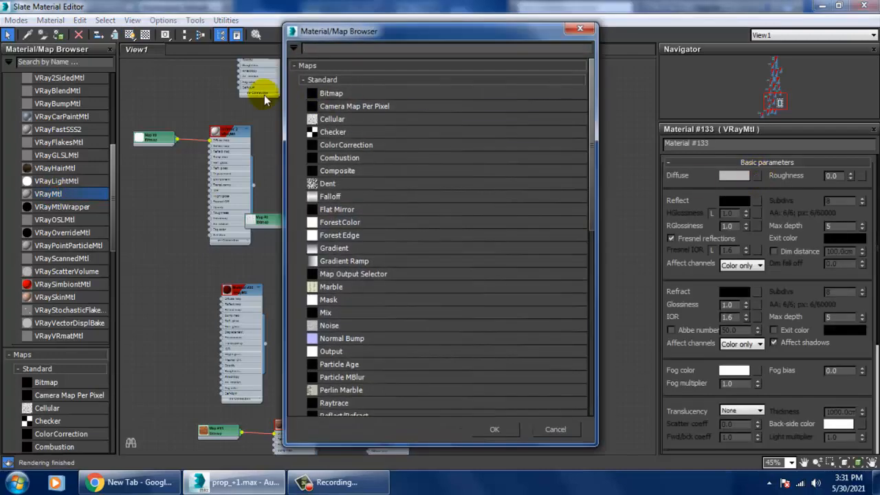
double_click(321, 92)
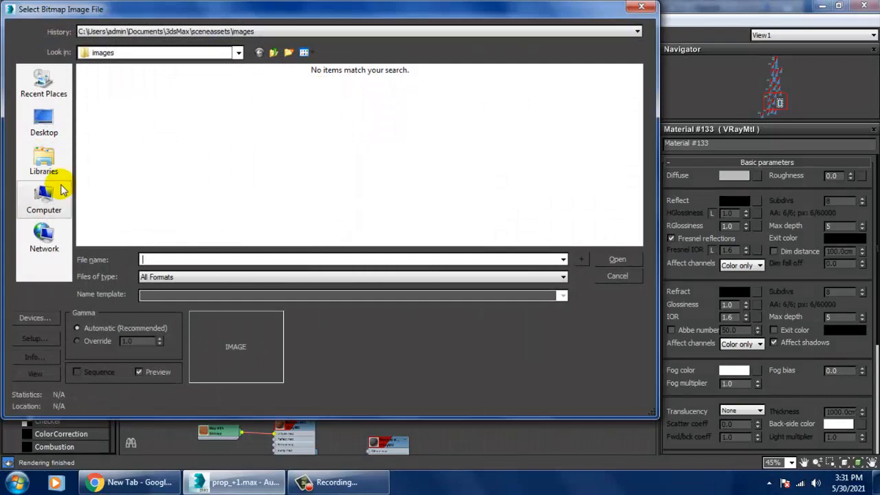
click(47, 198)
double_click(284, 101)
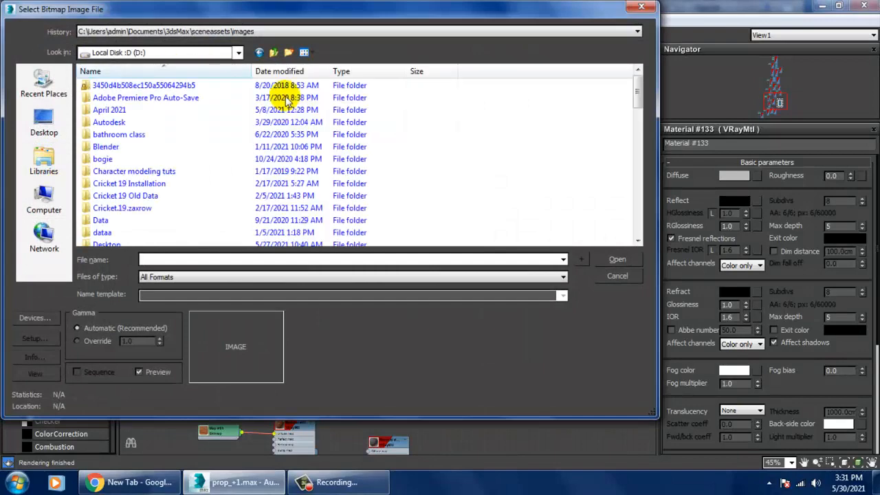
scroll(206, 167, down, 8)
click(153, 148)
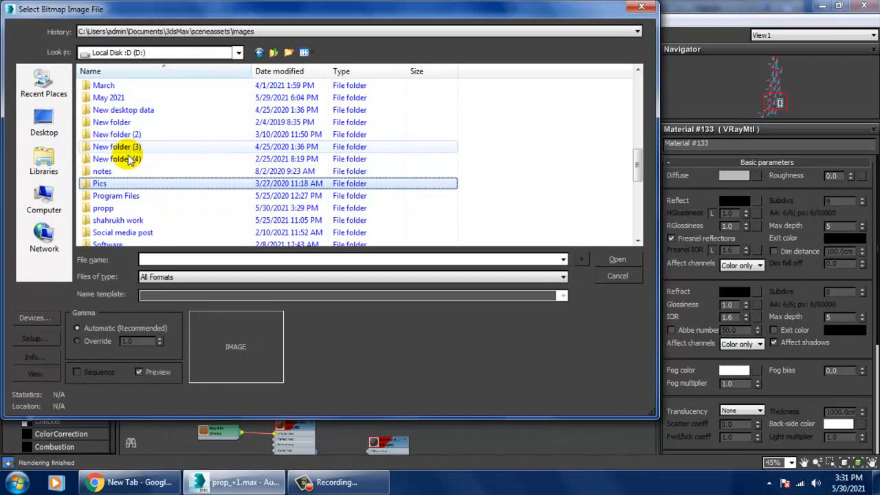
double_click(129, 208)
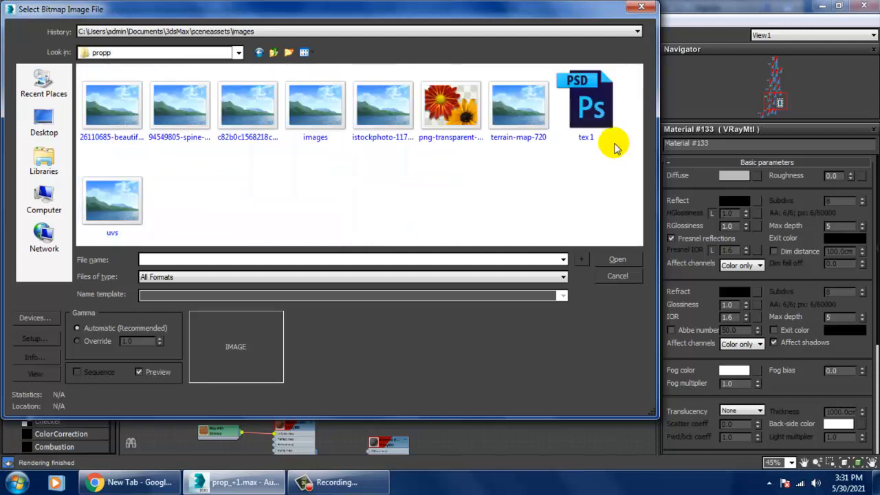
Load the png-transparent clock-face image as the diffuse bitmap, assign the material to the clock's front polygon, and show it in the viewport
click(103, 130)
click(182, 123)
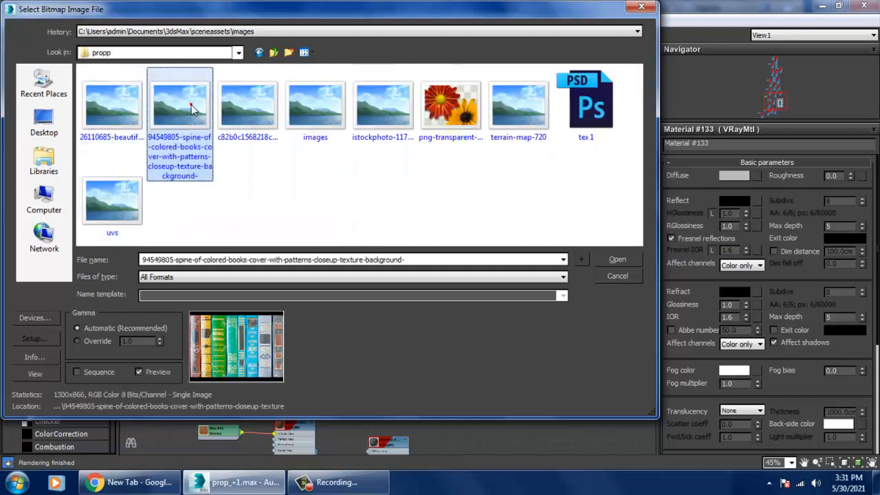
click(247, 112)
click(316, 123)
click(385, 118)
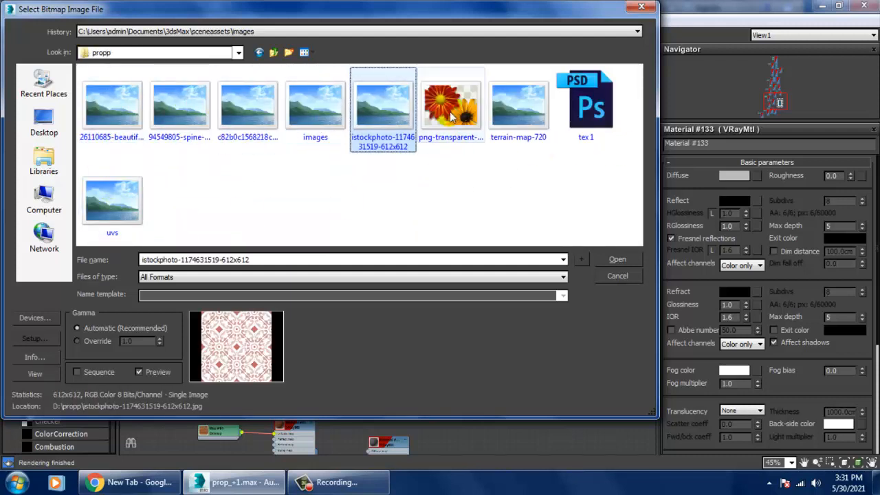
click(447, 110)
double_click(444, 110)
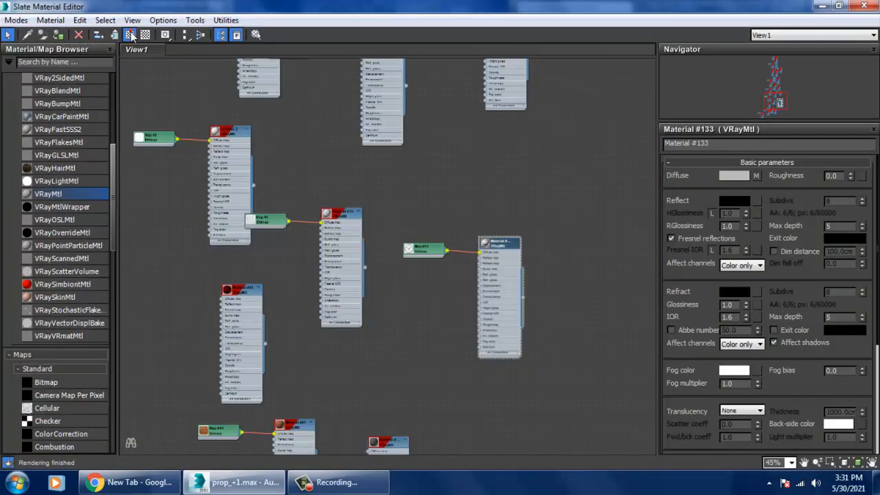
click(822, 6)
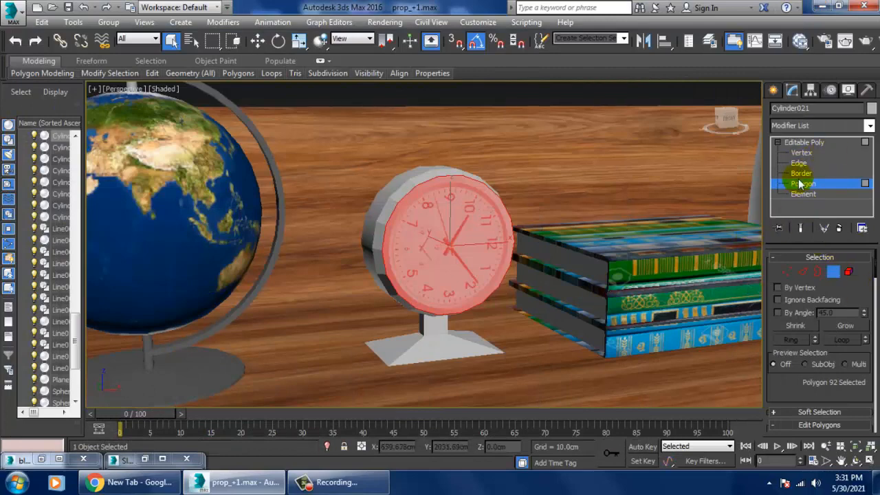
Apply a UVW Map modifier to the table clock's front polygon and convert the clock back to an Editable Poly
click(829, 126)
scroll(814, 240, down, 20)
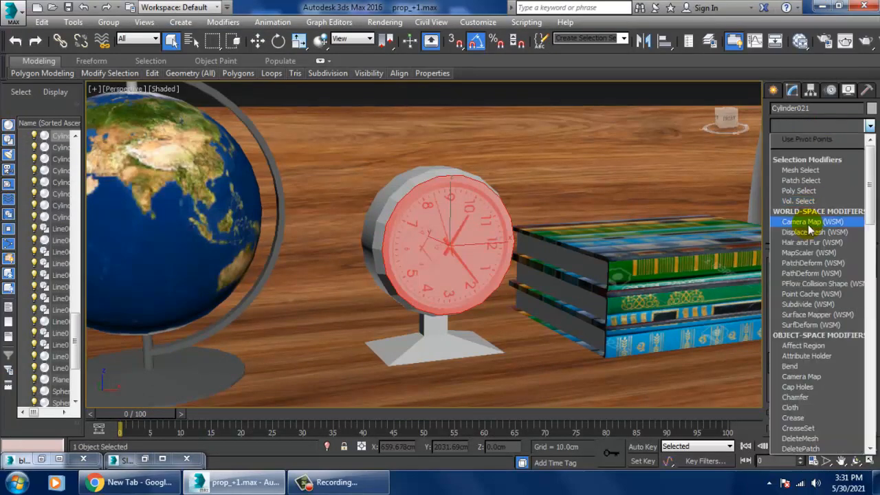
click(799, 335)
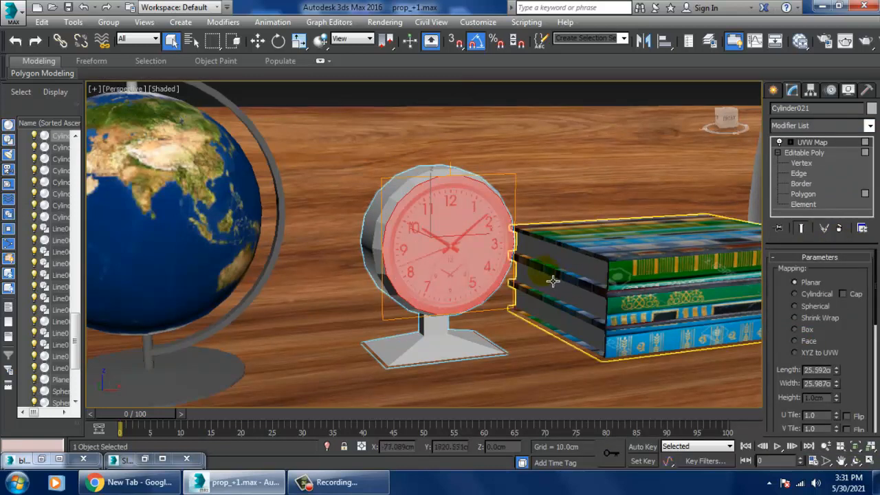
right_click(472, 201)
mouse_move(556, 331)
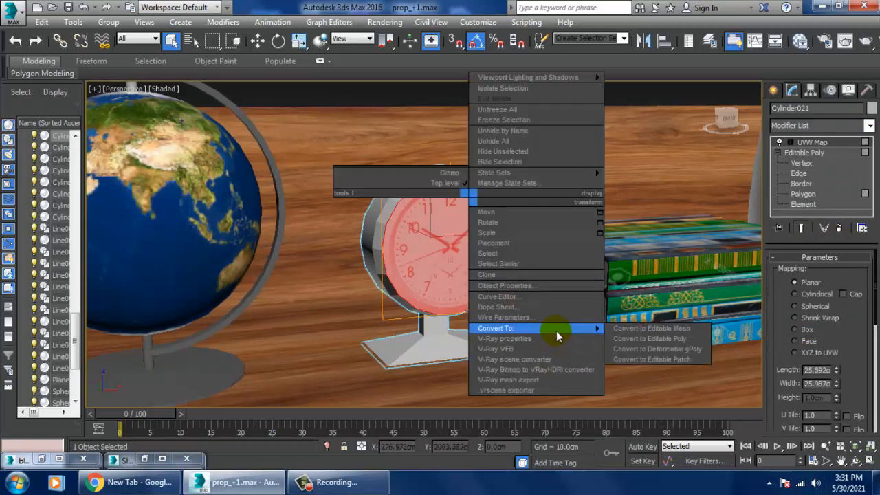
click(646, 338)
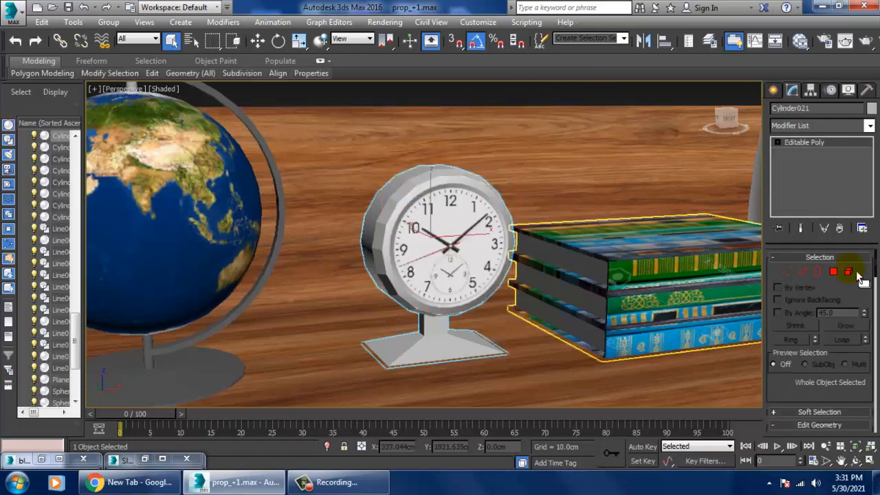
Select all the clock's polygons except the front face, and check the clock's frame color in the reference image
click(833, 273)
click(455, 248)
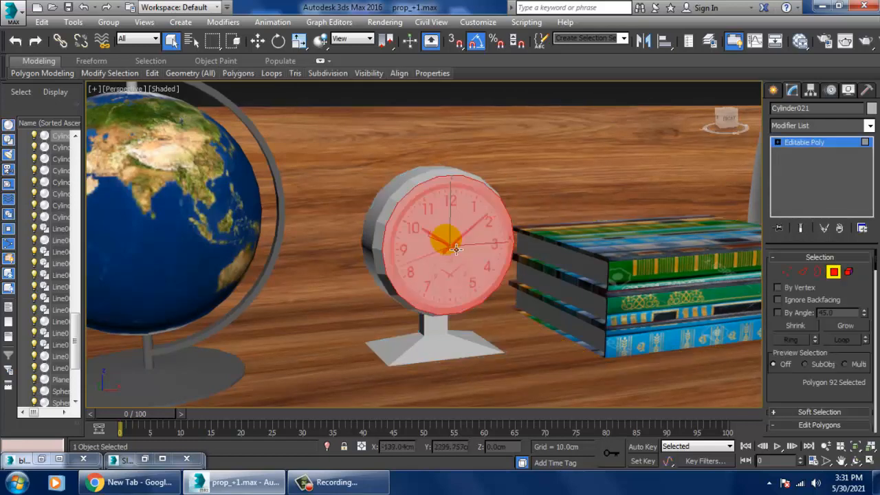
key(ctrl+i)
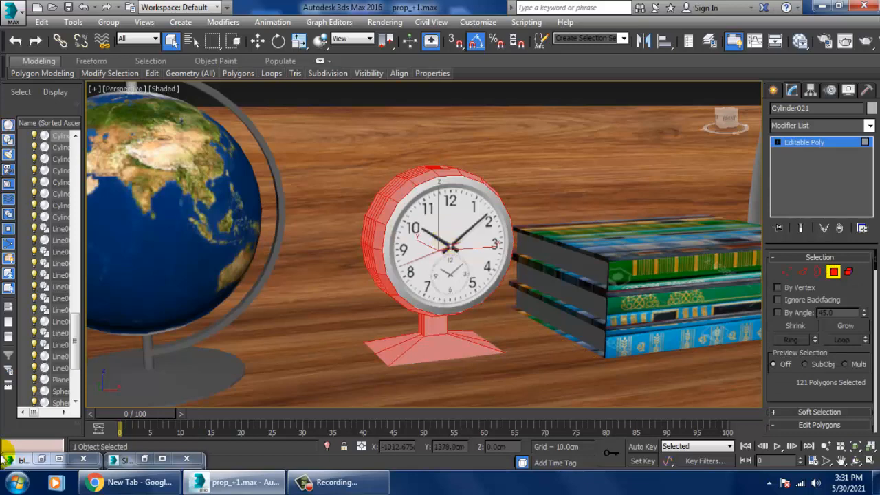
click(43, 462)
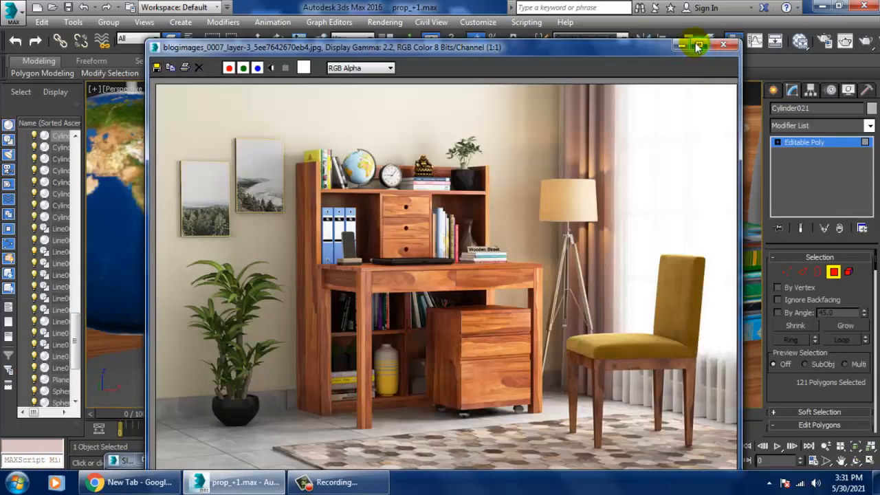
click(678, 46)
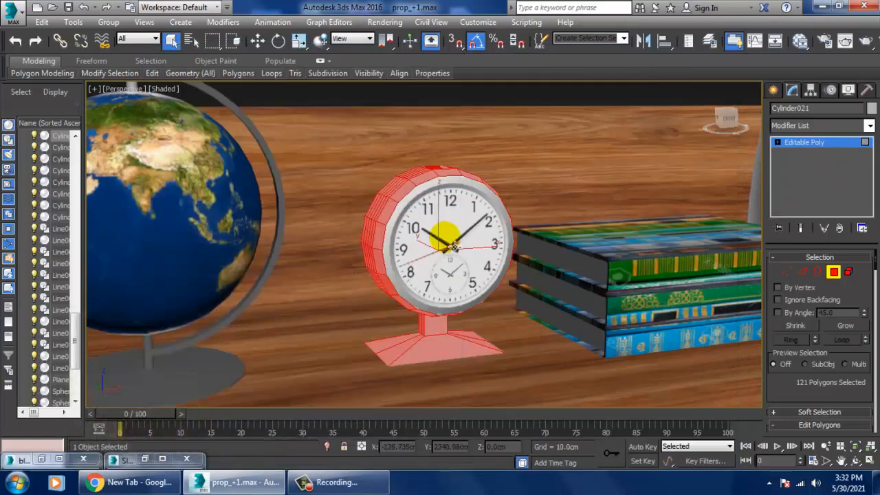
Add a new VRayMtl to an empty area of the material graph for the clock's body and stand
key(m)
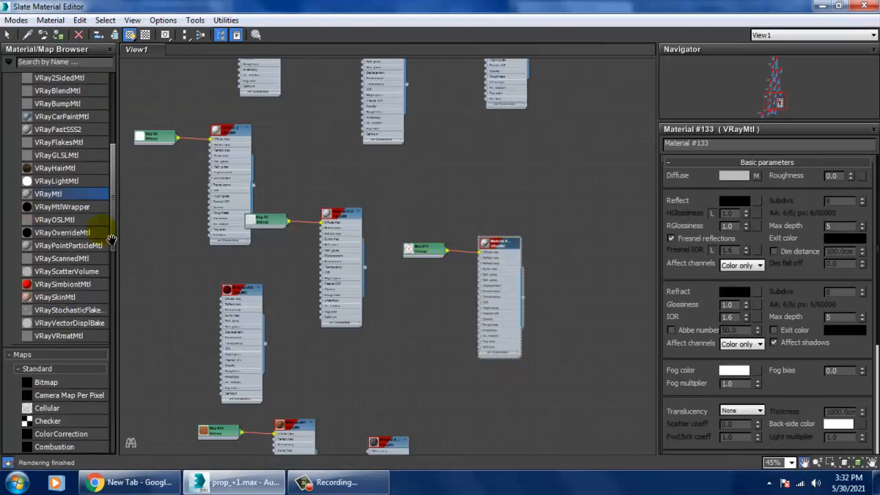
middle_drag(111, 239, 69, 204)
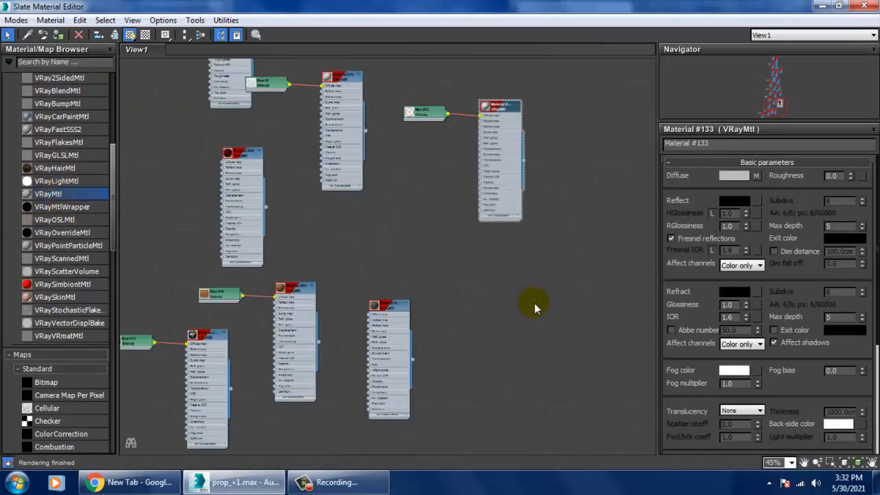
drag(534, 303, 534, 303)
Set the new material's diffuse color to medium gray, assign it to the selected clock polygons, and clear the polygon selection
click(733, 176)
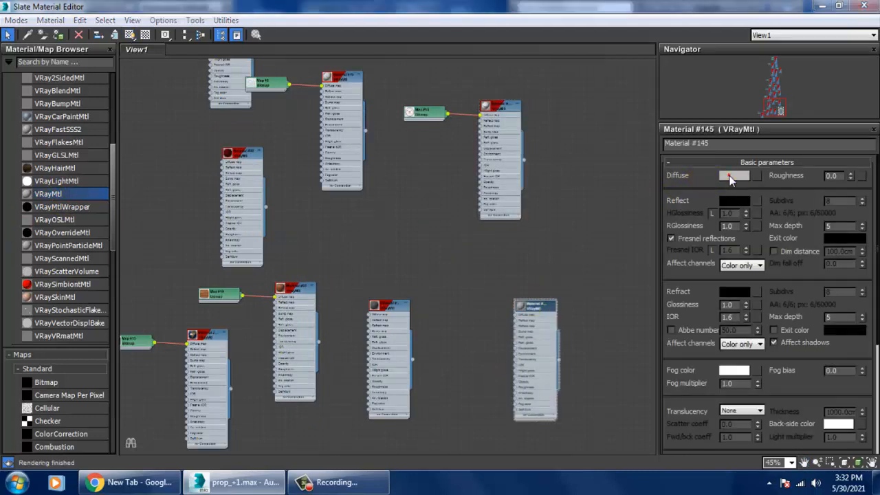
drag(383, 140, 382, 146)
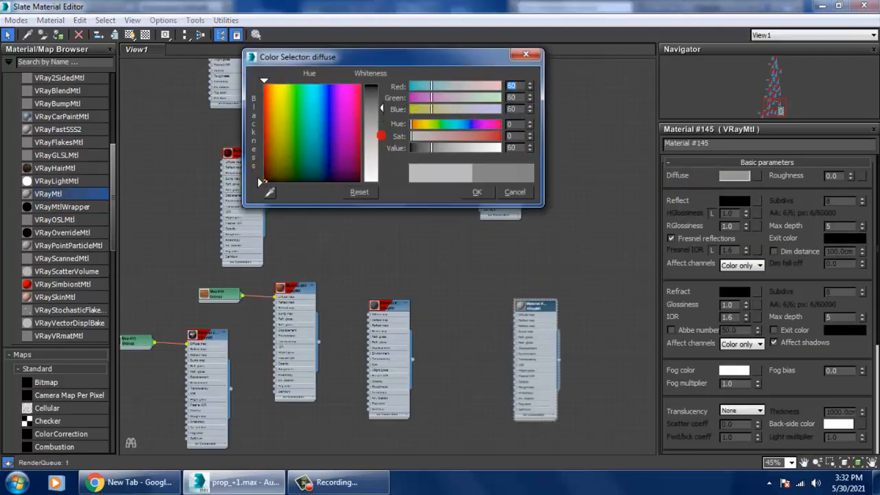
click(477, 192)
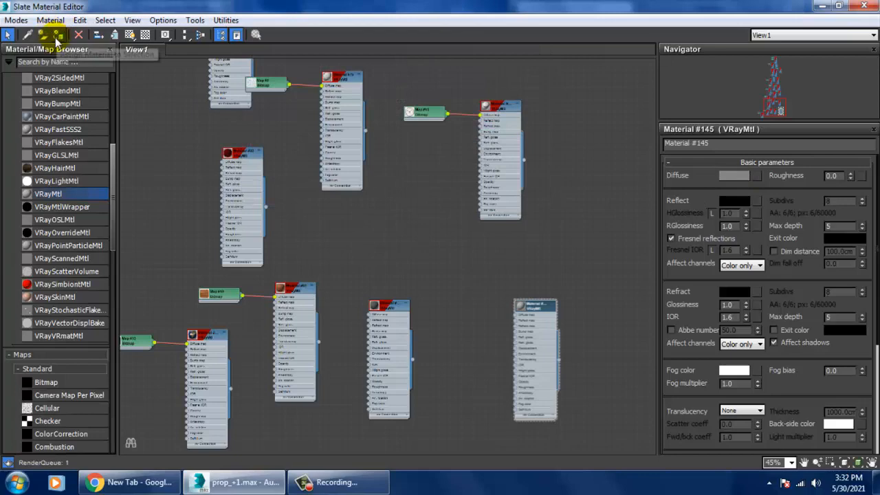
click(822, 8)
click(583, 92)
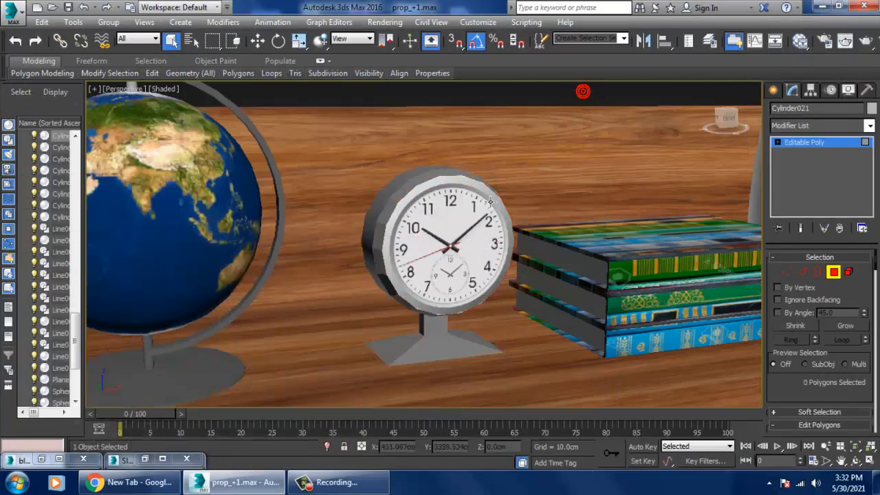
Leave polygon editing on the clock and select the untextured upright book at the right end of the row above the desktop
scroll(564, 241, down, 5)
middle_drag(558, 251, 570, 212)
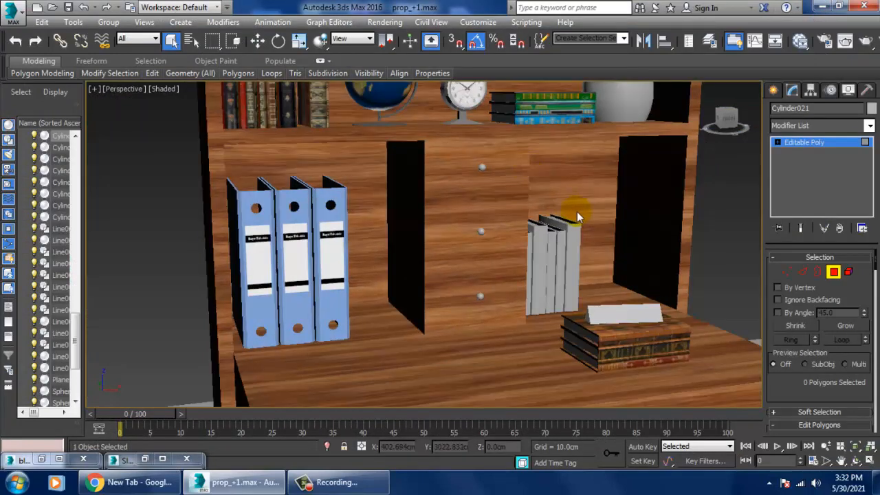
scroll(570, 213, up, 5)
click(806, 156)
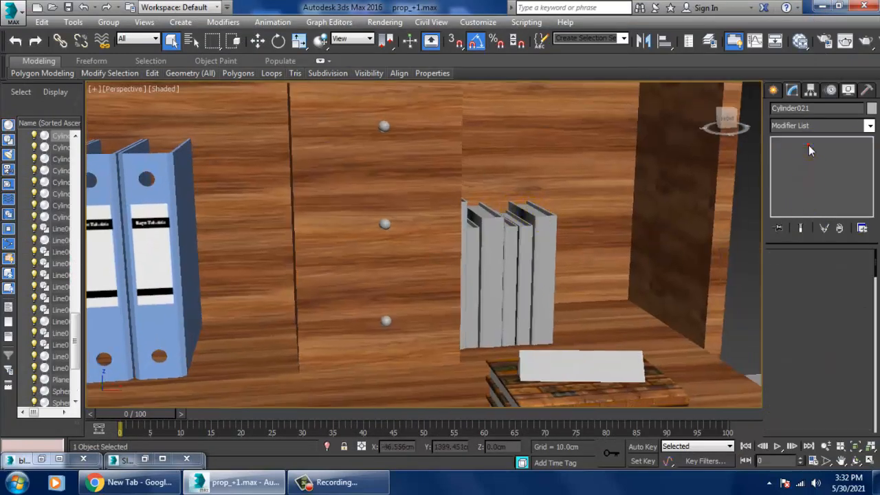
click(538, 236)
scroll(841, 314, down, 5)
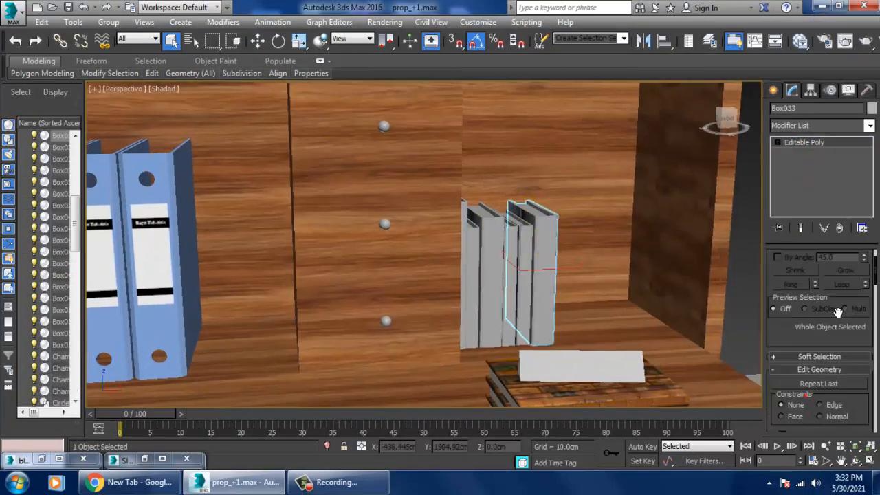
Attach the remaining untextured upright books in the row to the selected book, and end the Attach command
click(526, 262)
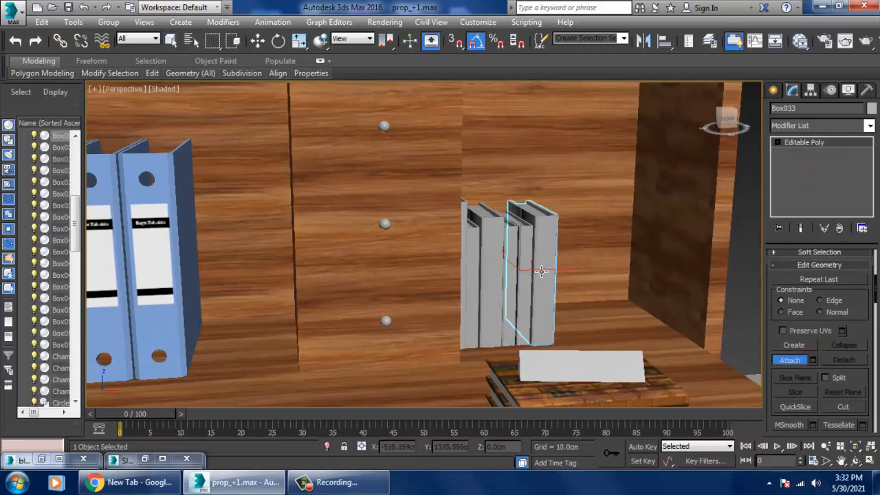
click(515, 263)
click(502, 261)
click(489, 268)
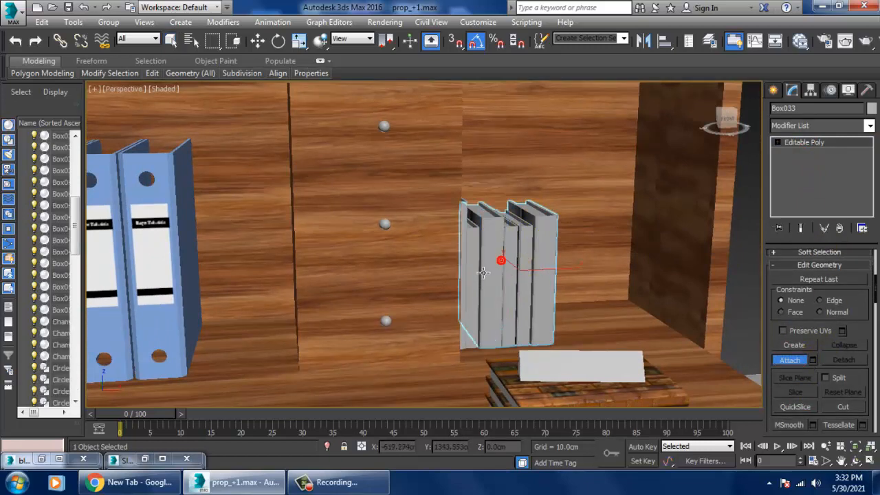
click(474, 260)
alt+middle_drag(506, 253, 478, 259)
click(453, 220)
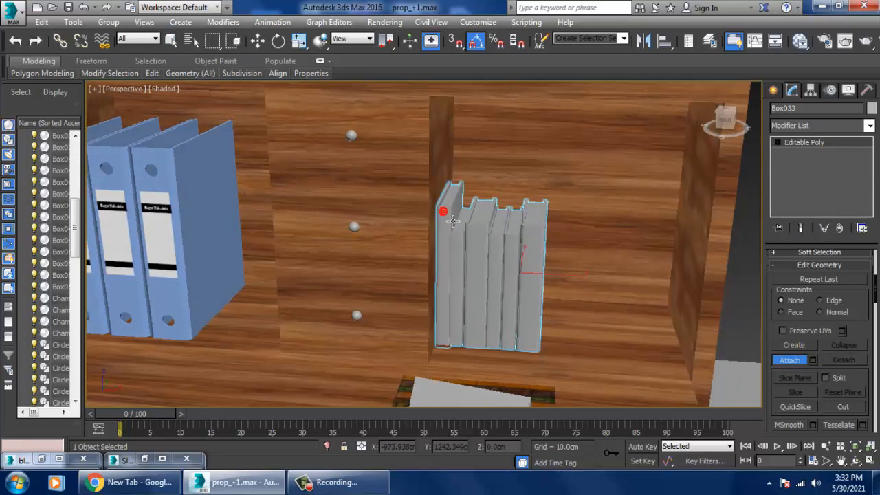
key(w)
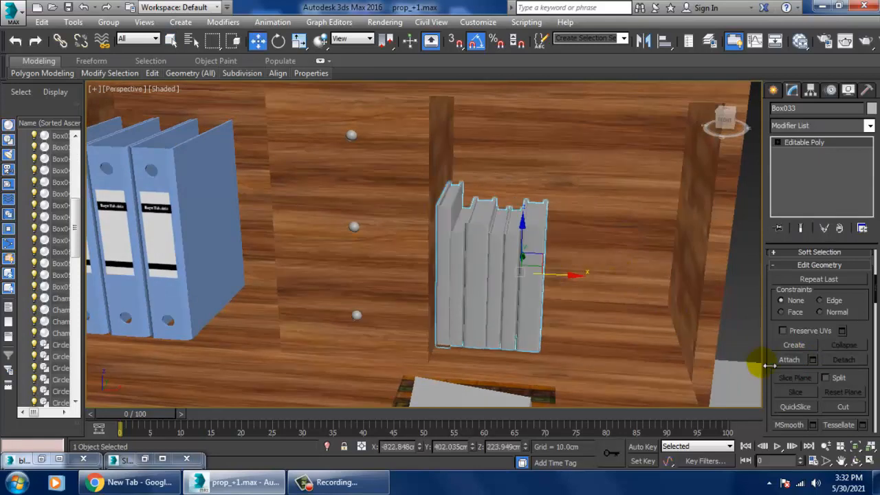
Add a new VRayMtl to an empty area of the material graph for the upright books and open its parameters
key(m)
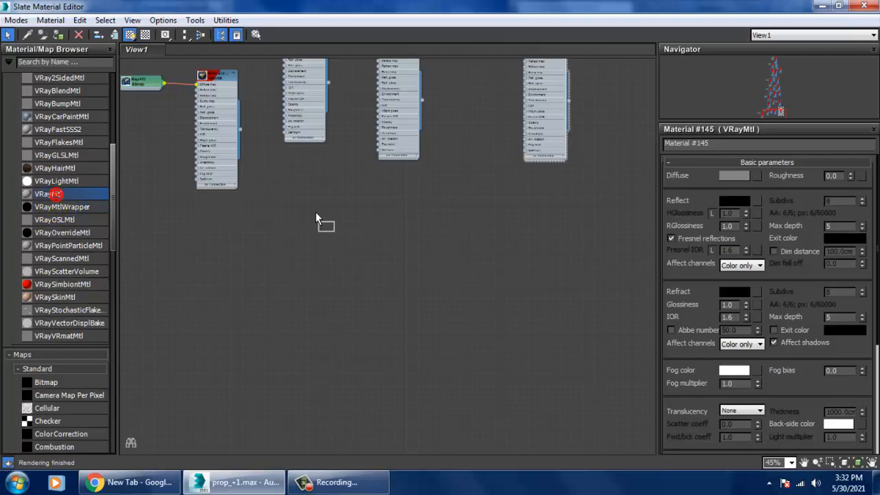
drag(315, 218, 337, 217)
double_click(337, 217)
Load the images bitmap from D:\propp as the material's diffuse map, assign it to the upright books, and show it in the viewport
click(757, 176)
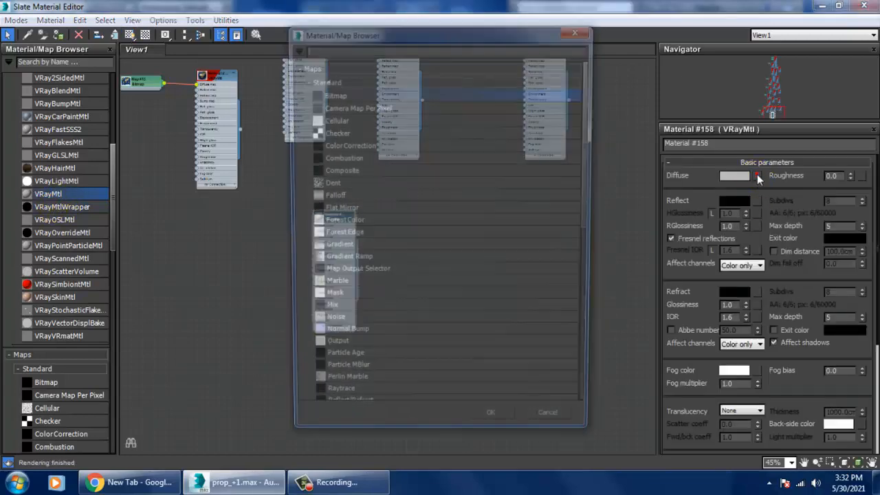
double_click(351, 95)
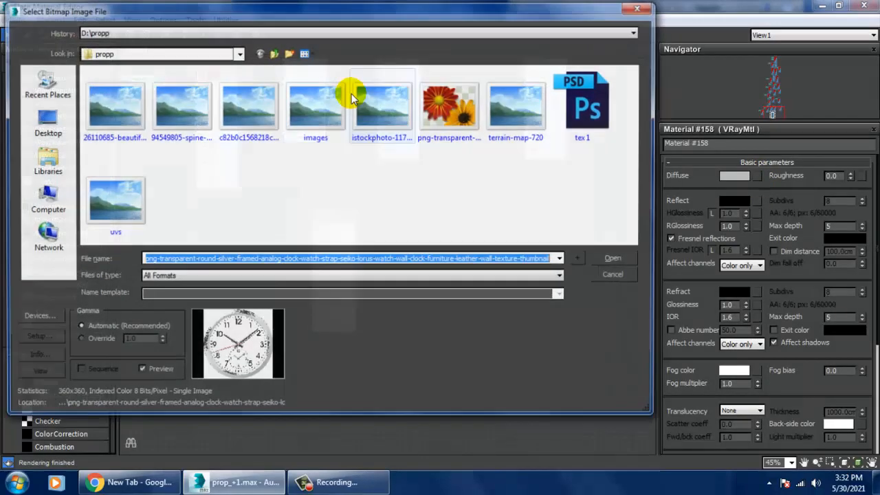
click(124, 113)
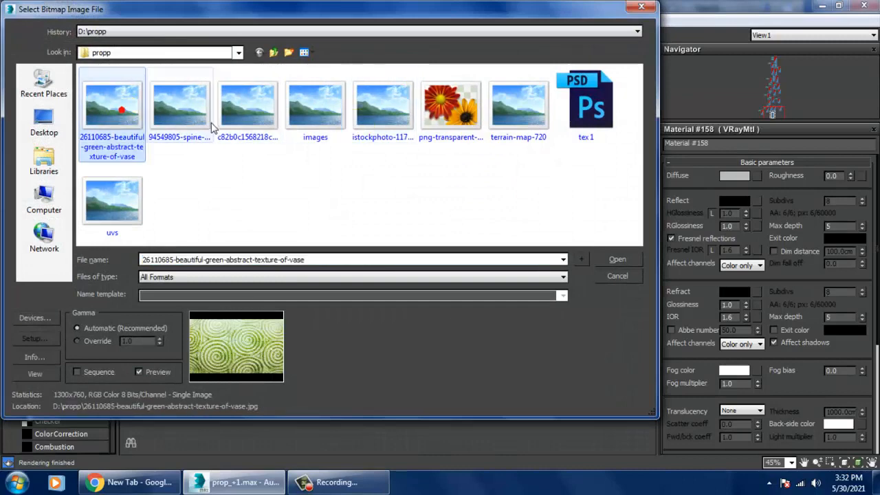
click(180, 108)
click(247, 109)
click(309, 108)
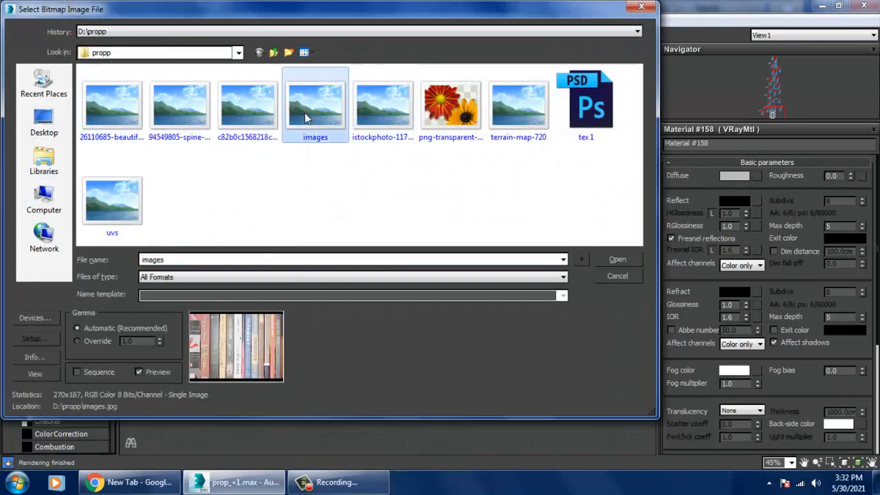
double_click(317, 106)
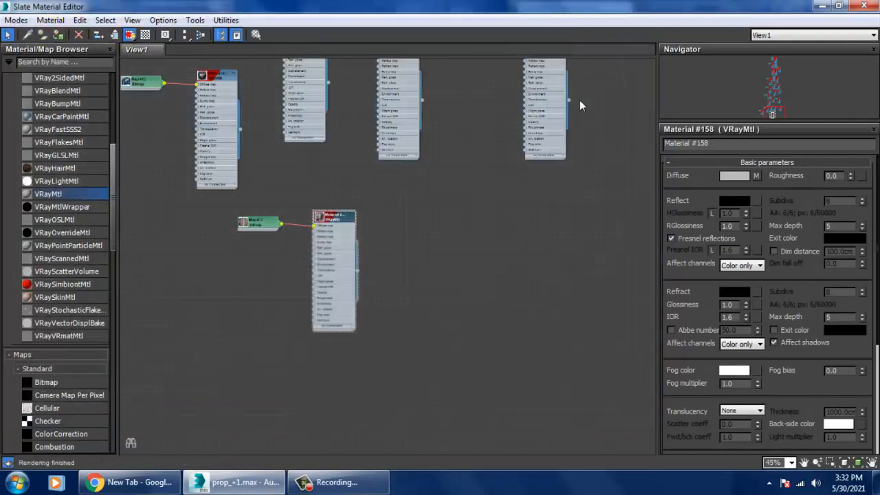
click(821, 5)
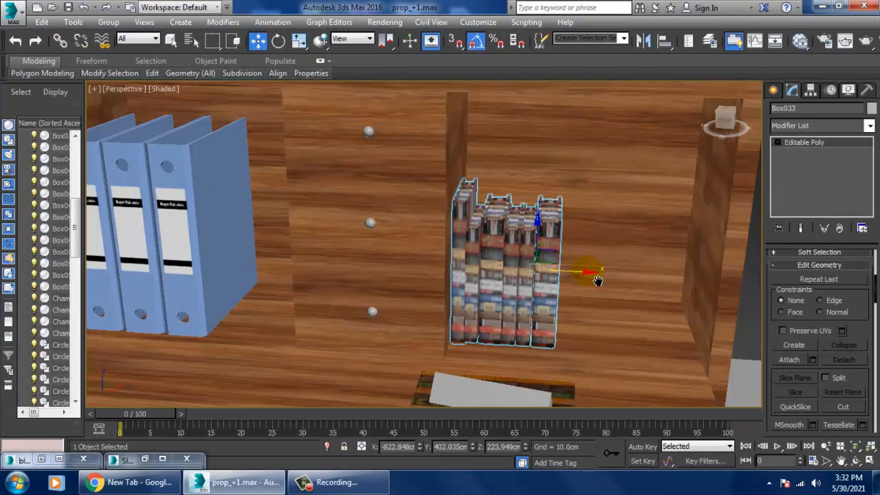
Add a UVW Map modifier to the upright books and set its mapping to Box
scroll(595, 282, up, 5)
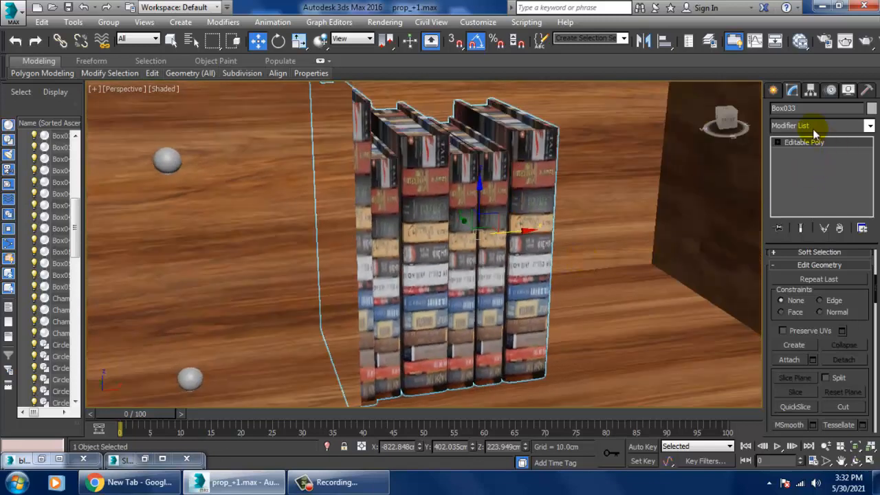
click(814, 127)
scroll(786, 203, down, 15)
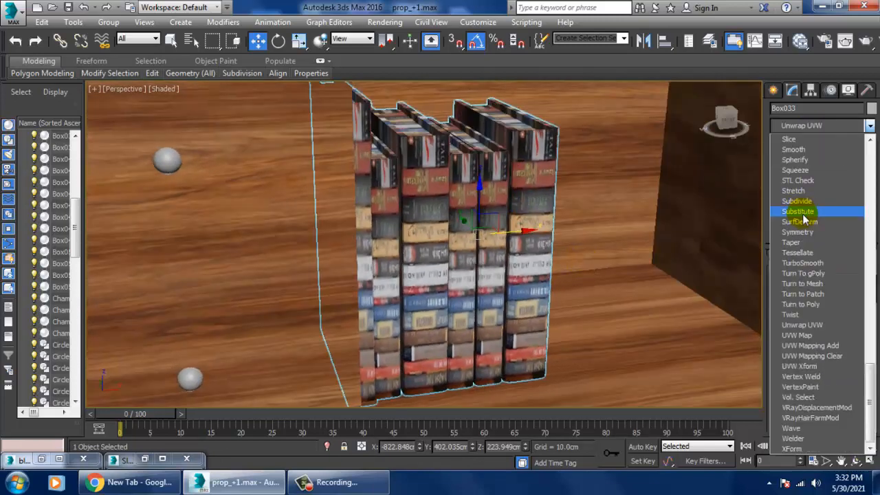
click(804, 335)
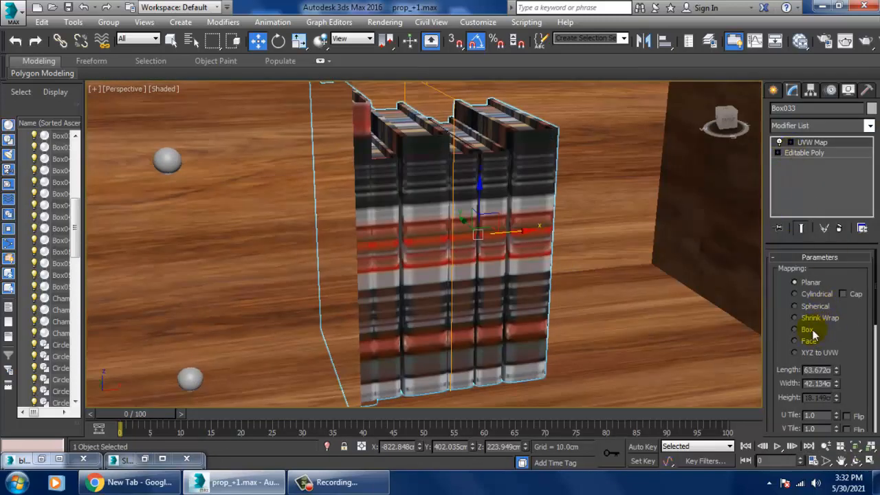
click(795, 329)
Rotate the upright books' UVW Map gizmo by 270 degrees on Y so the titles run along the spines, and fit it to the books
click(778, 141)
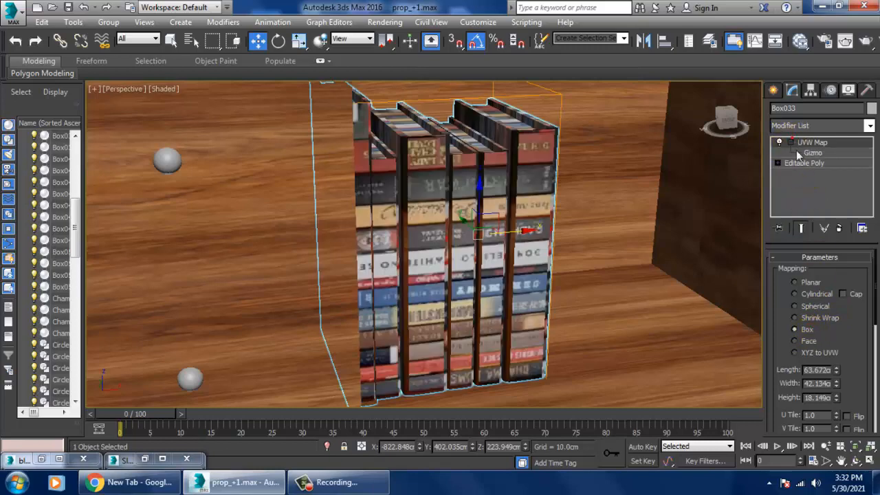
click(812, 152)
key(e)
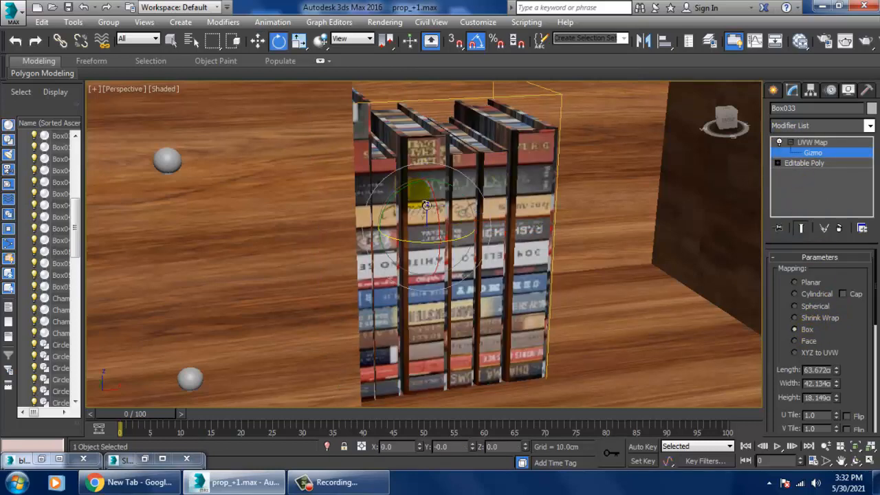
drag(398, 210, 431, 203)
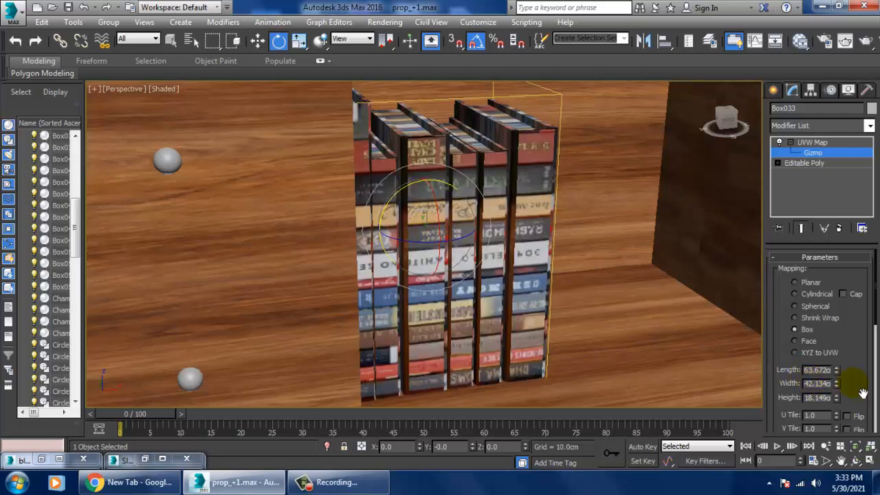
scroll(863, 393, down, 5)
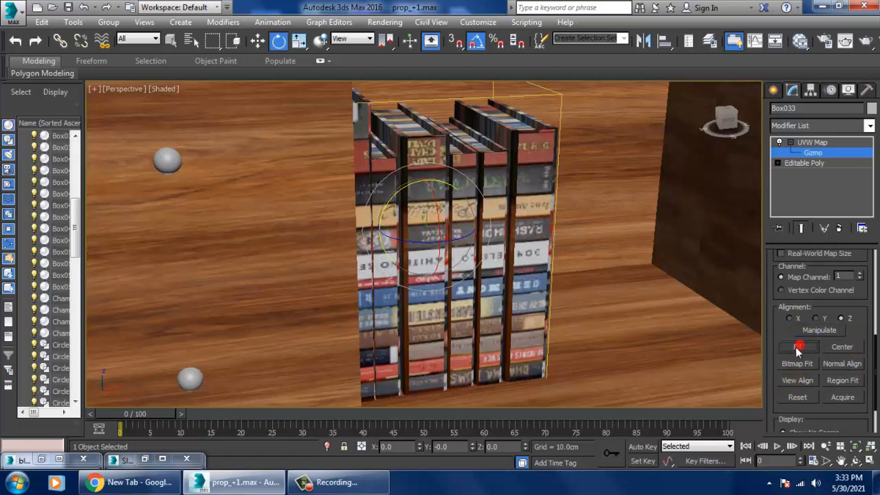
drag(394, 213, 409, 204)
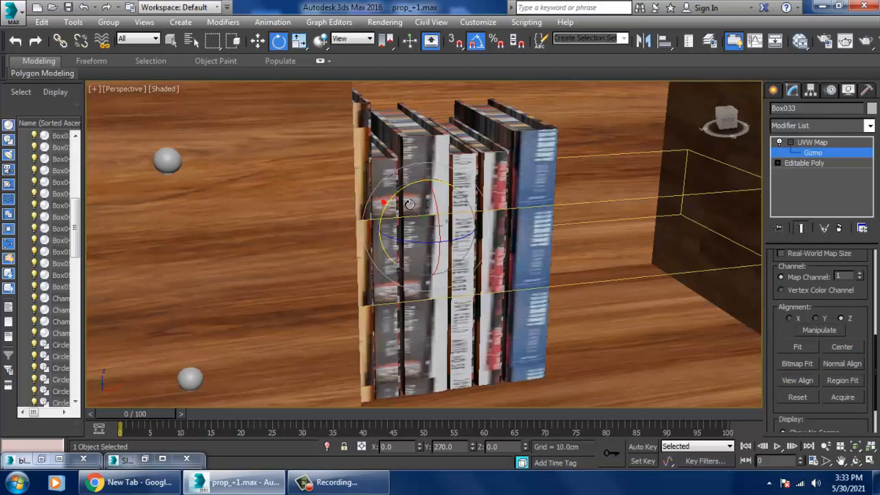
click(796, 346)
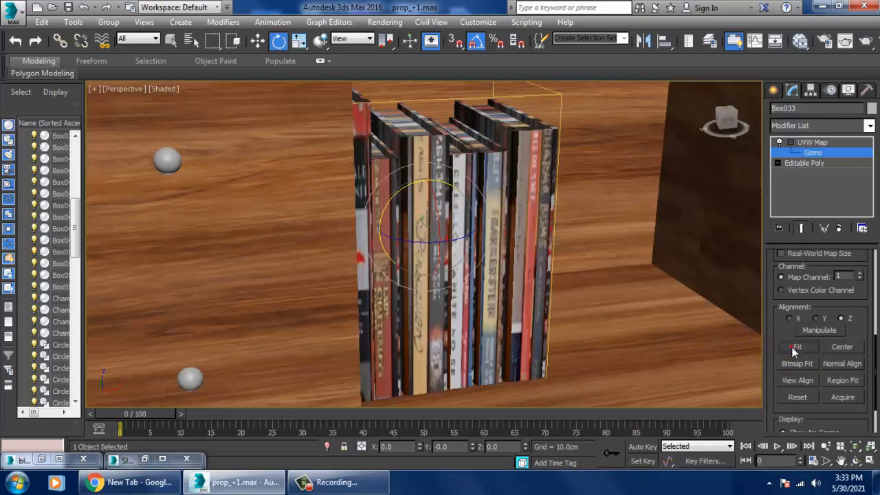
Increase the box mapping's length to about 34.85 cm and convert the upright books to Editable Poly
scroll(868, 349, up, 5)
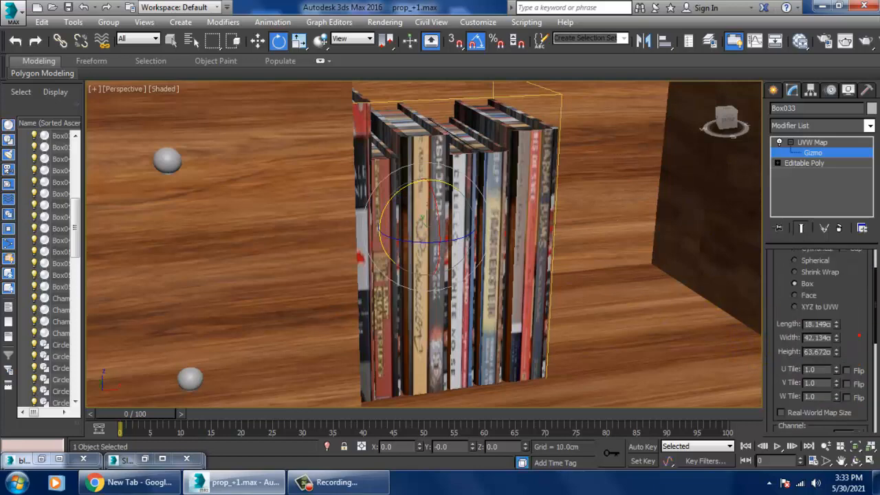
drag(839, 336, 840, 273)
alt+middle_drag(584, 235, 569, 252)
right_click(487, 161)
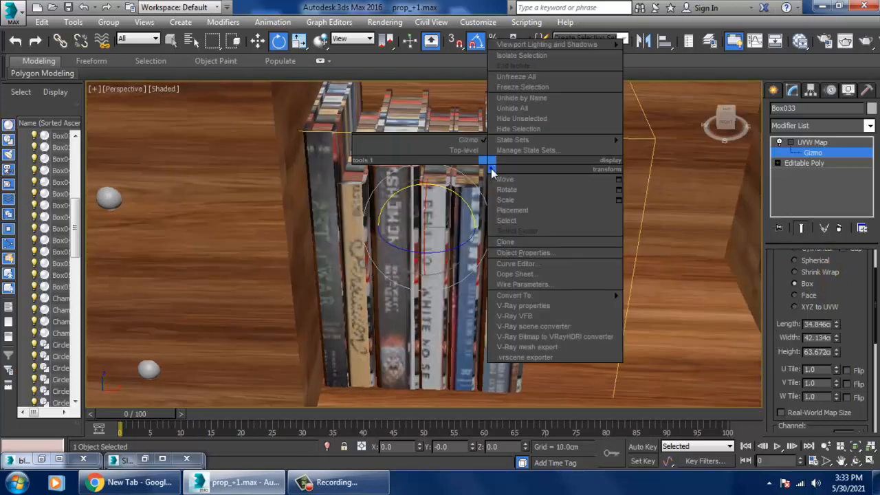
mouse_move(558, 299)
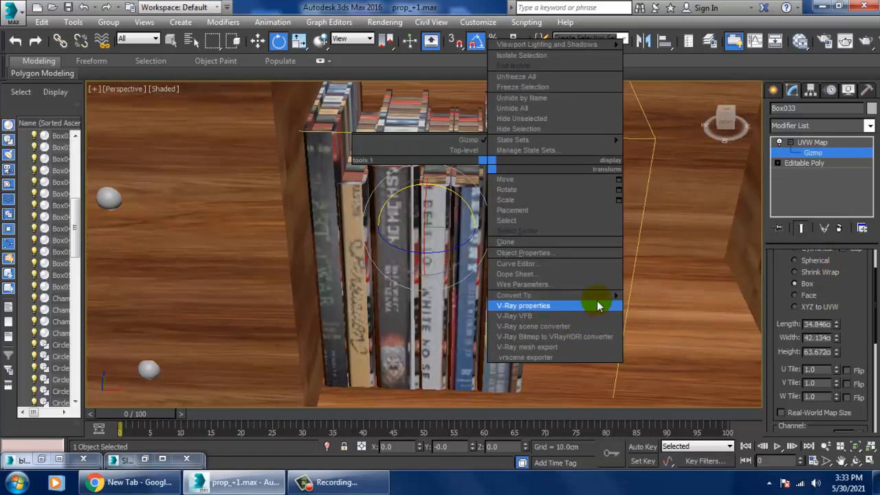
mouse_move(604, 295)
click(672, 305)
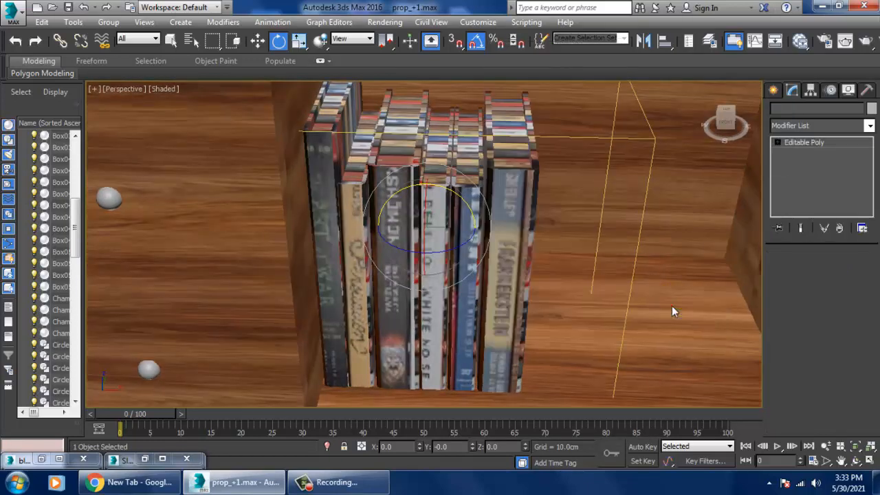
Assign the existing plain white VRayMtl, Material #82, to the top page faces of the upright books
key(4)
click(485, 157)
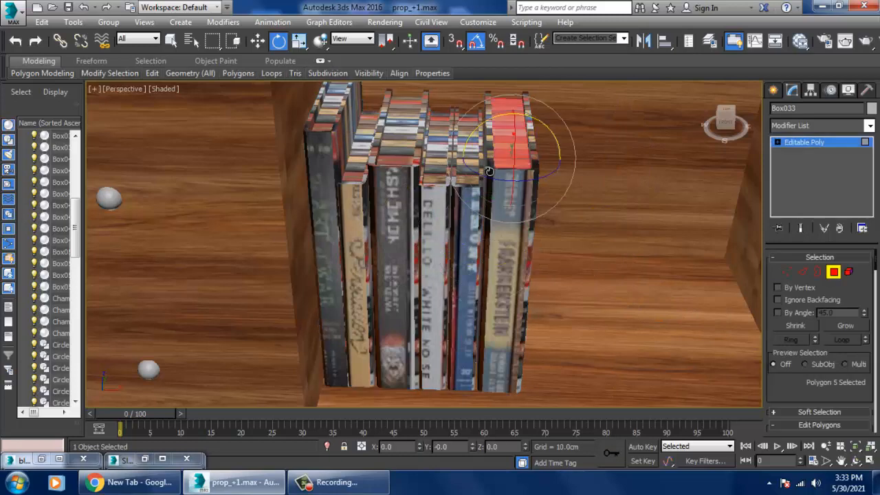
ctrl+click(439, 152)
ctrl+click(395, 134)
ctrl+click(360, 143)
ctrl+click(330, 110)
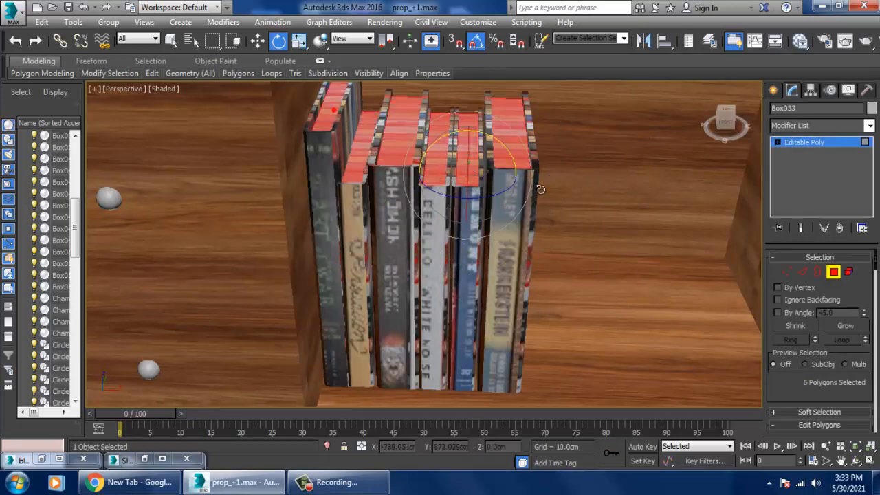
scroll(540, 188, down, 5)
alt+middle_drag(459, 228, 490, 191)
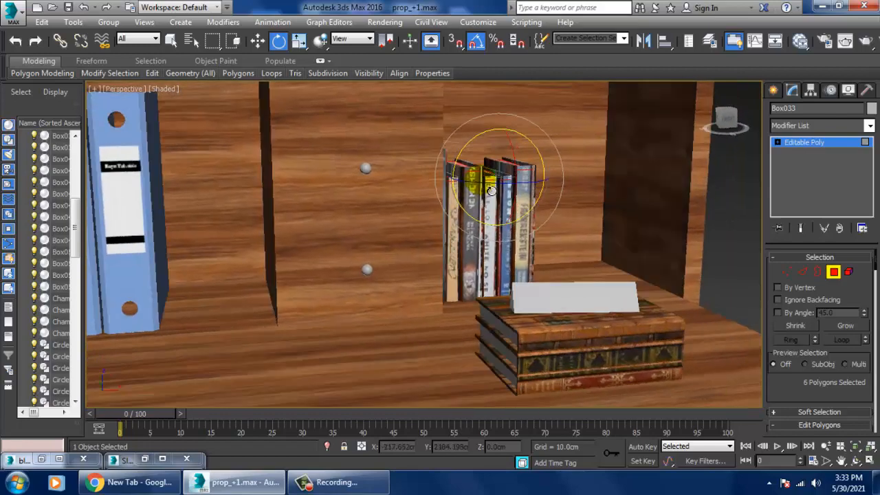
key(m)
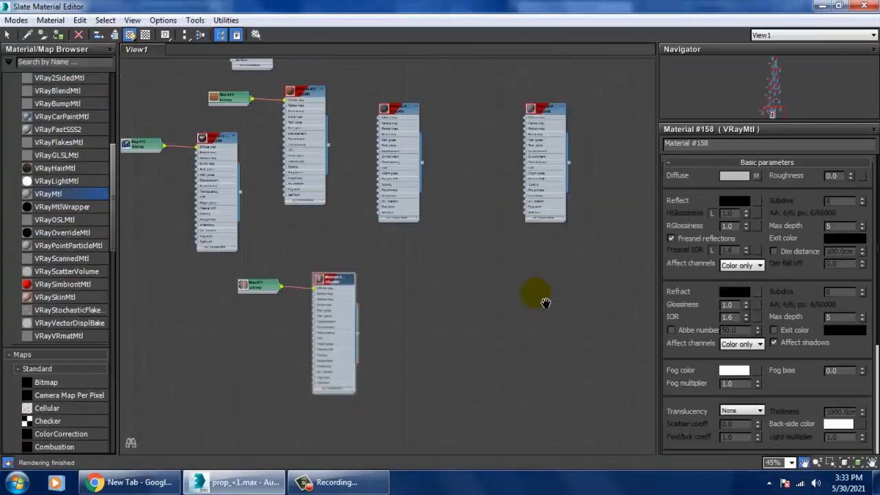
middle_drag(489, 207, 499, 375)
middle_drag(512, 199, 533, 384)
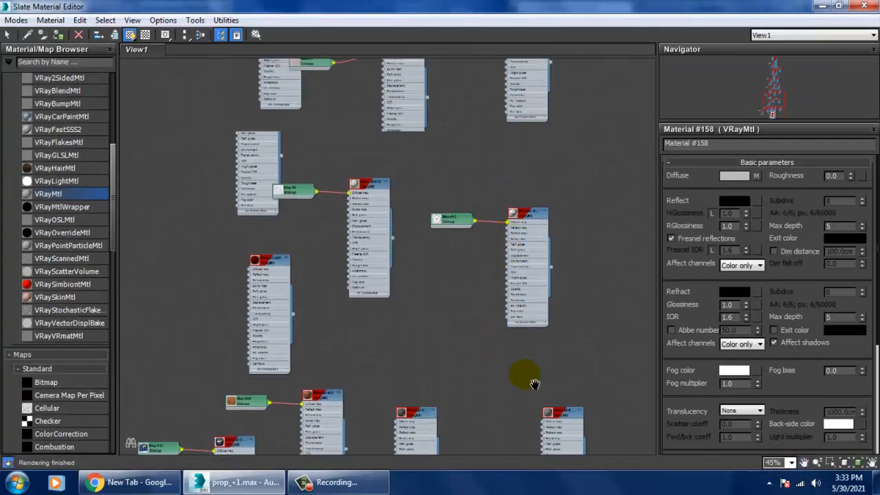
middle_drag(479, 186, 494, 394)
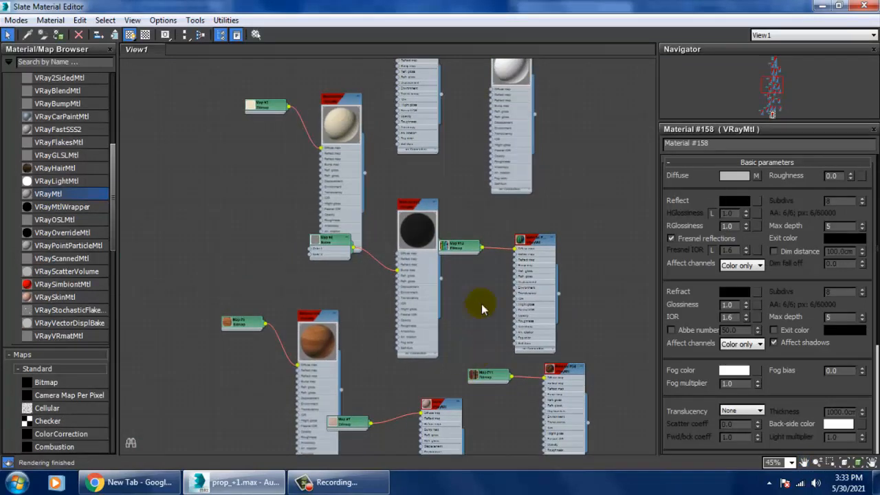
middle_drag(512, 61, 513, 169)
click(513, 165)
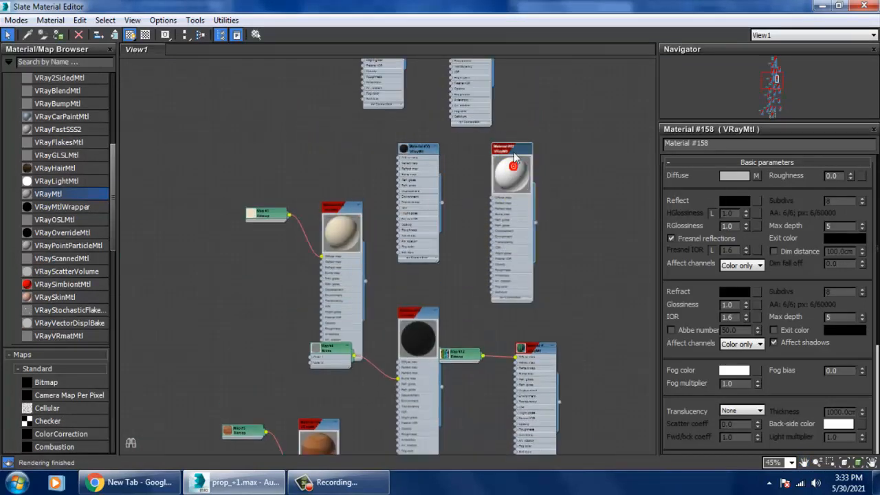
double_click(493, 152)
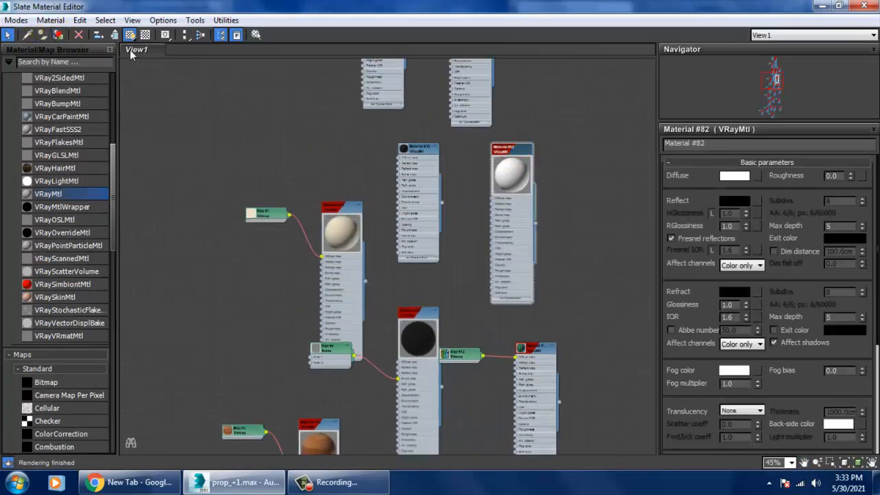
click(818, 6)
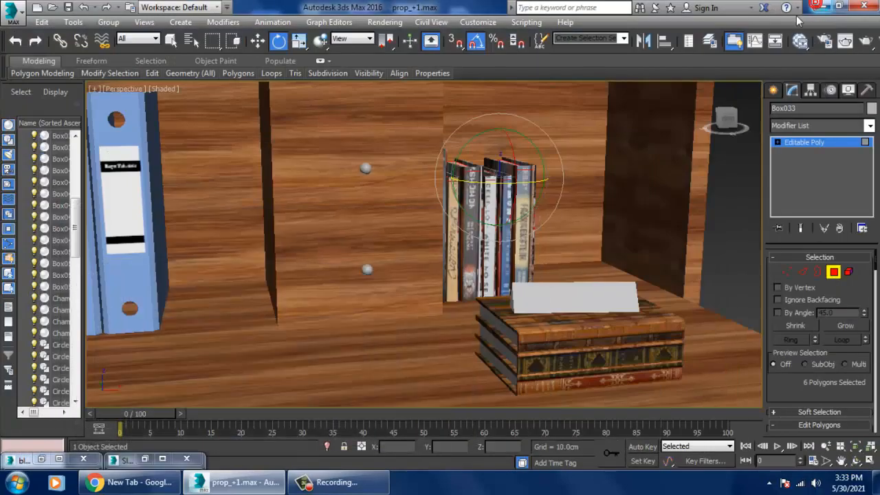
Clear the polygon selection, review the textured props on the desk, and leave polygon editing on the upright books
scroll(659, 195, down, 5)
middle_drag(710, 174, 682, 209)
click(708, 197)
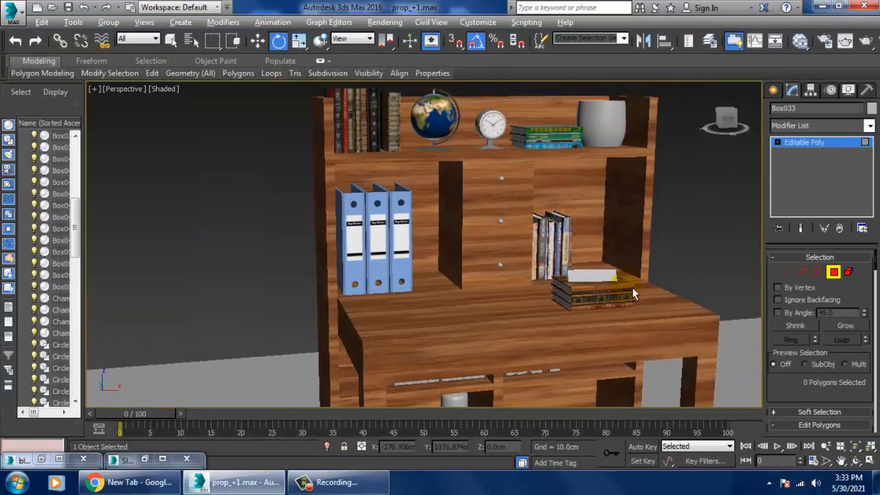
alt+middle_drag(631, 287, 632, 370)
alt+middle_drag(603, 288, 563, 259)
alt+middle_drag(564, 258, 517, 276)
middle_drag(486, 162, 553, 363)
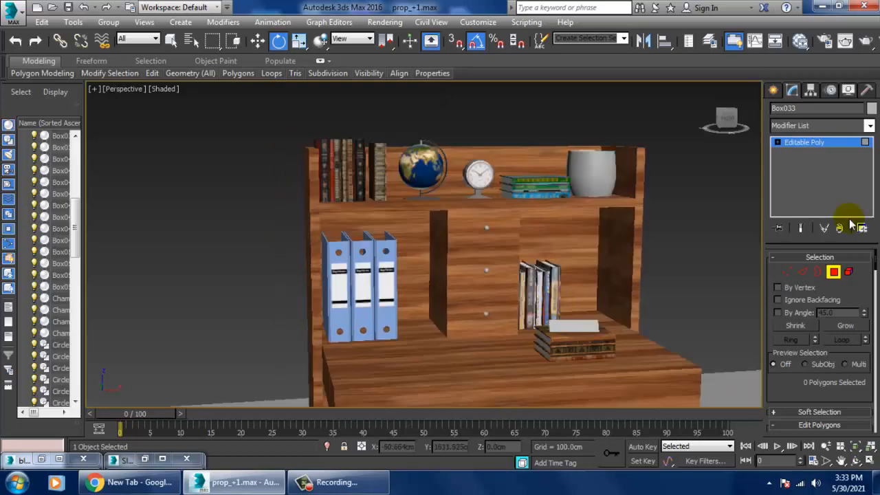
click(818, 147)
Select the round pot on the upper shelf and add a new VRayMtl to the material graph with its parameters open
click(597, 167)
key(z)
scroll(572, 215, down, 4)
alt+middle_drag(572, 215, 573, 155)
key(m)
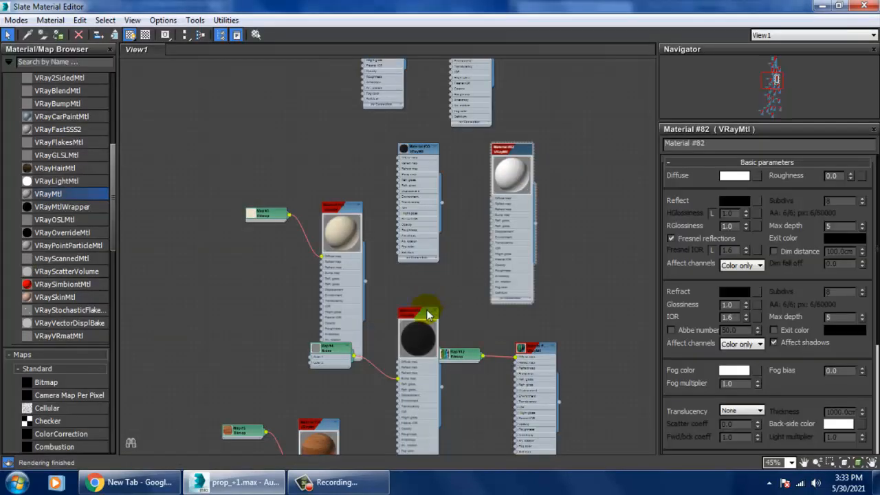
middle_drag(479, 362, 448, 150)
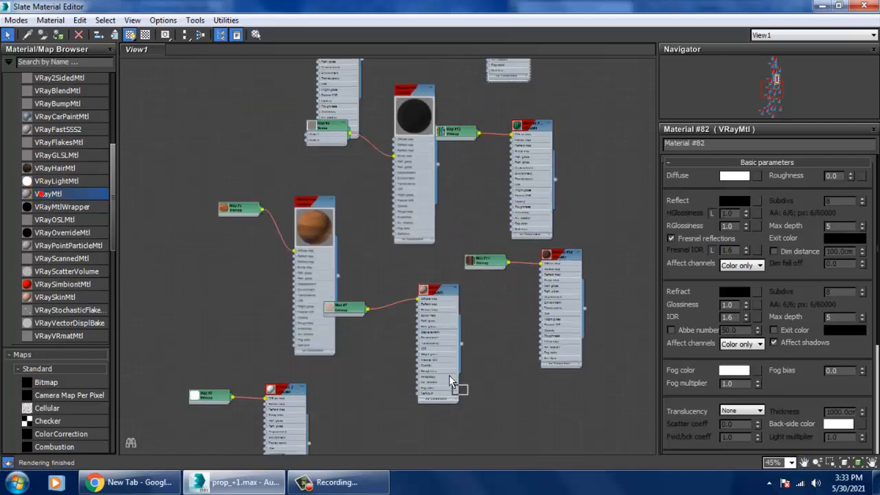
double_click(503, 420)
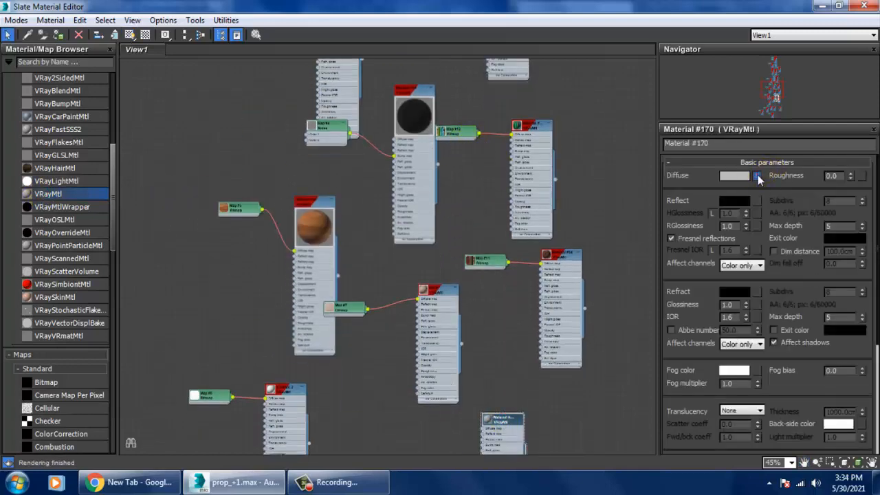
Load the green swirl-patterned bitmap as the new material's diffuse map, assign it to the pot, and show it in the viewport
click(757, 176)
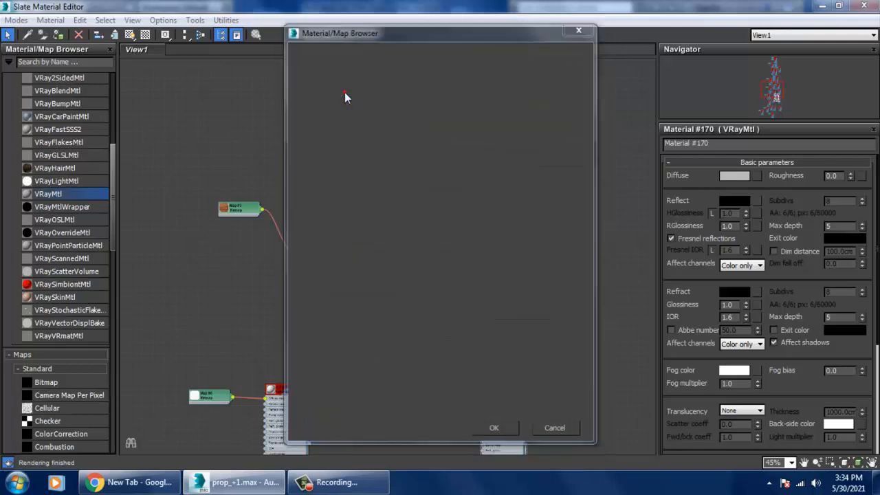
double_click(345, 95)
double_click(130, 111)
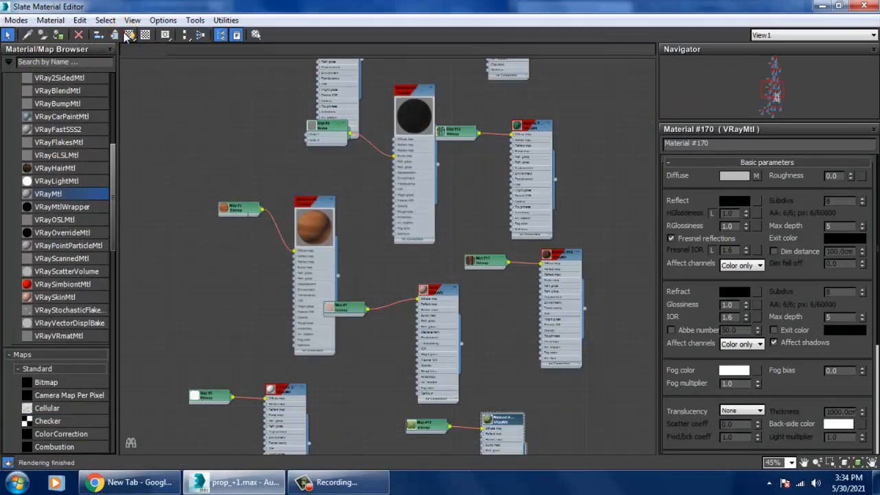
click(823, 6)
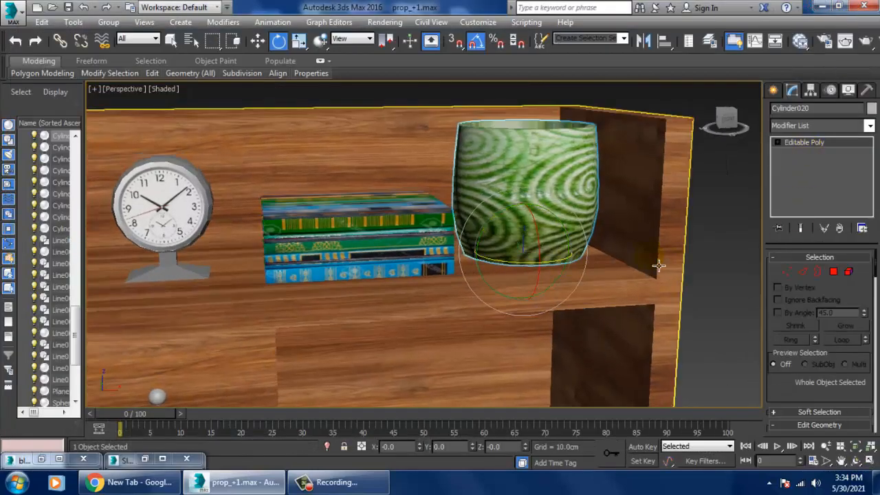
Set the pot material's reflection color to a grey with value 99 and close the material editor
key(m)
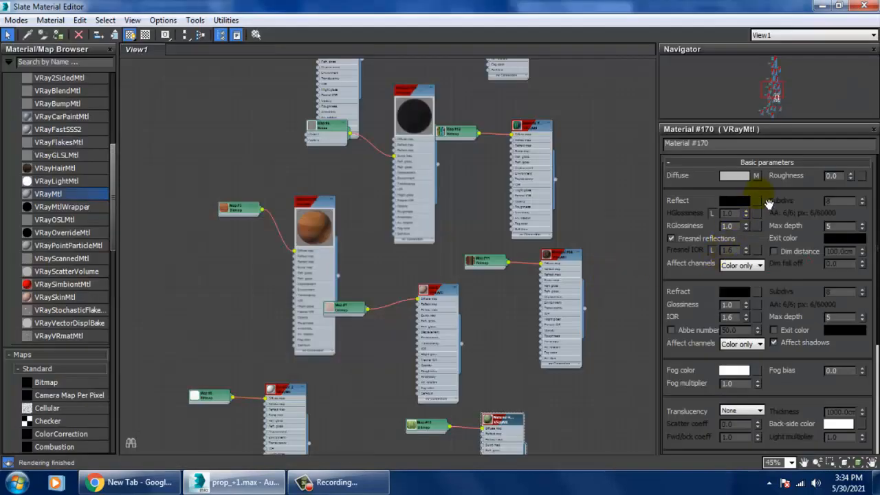
click(738, 204)
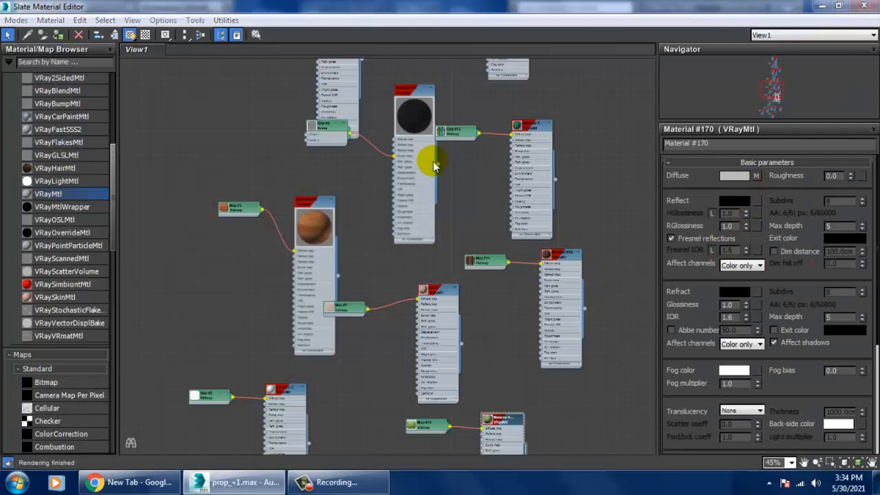
click(377, 89)
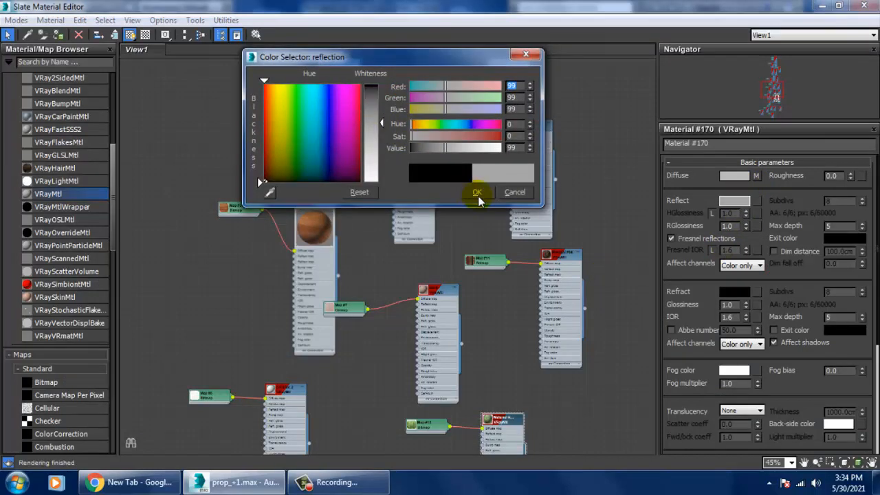
click(475, 191)
click(866, 6)
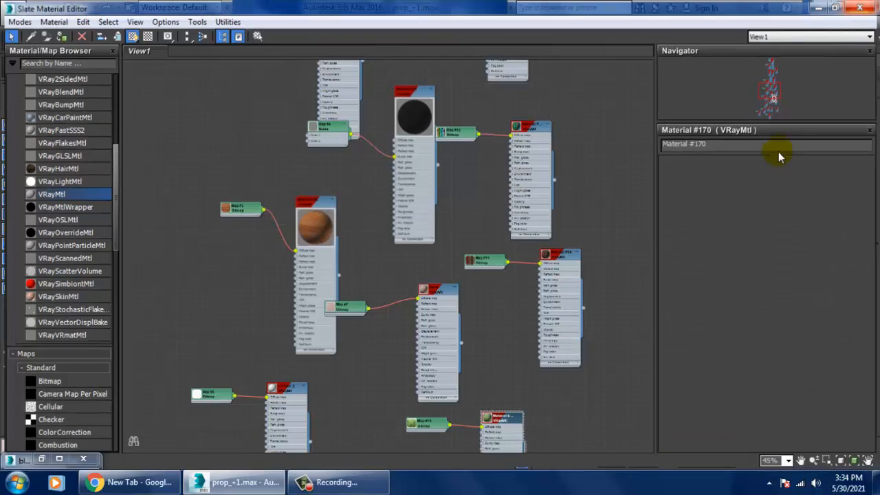
Add a UVW Map modifier to the pot and set its mapping to Cylindrical
click(818, 126)
key(u)
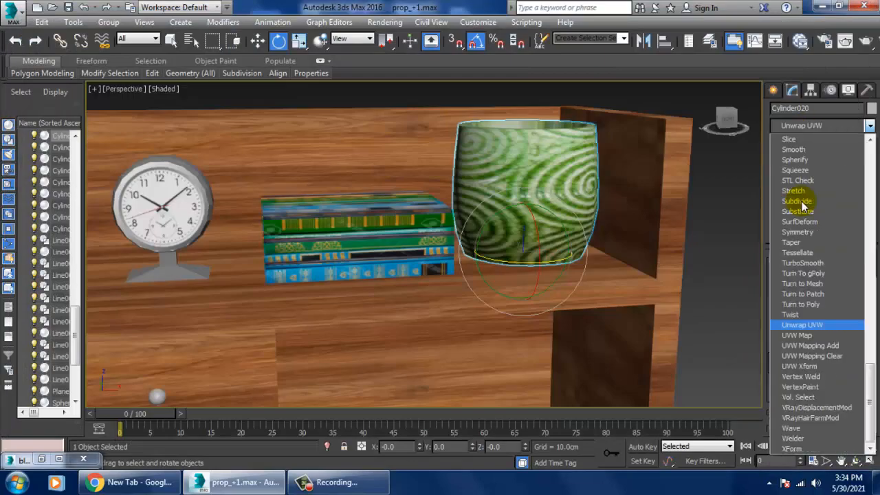
click(806, 335)
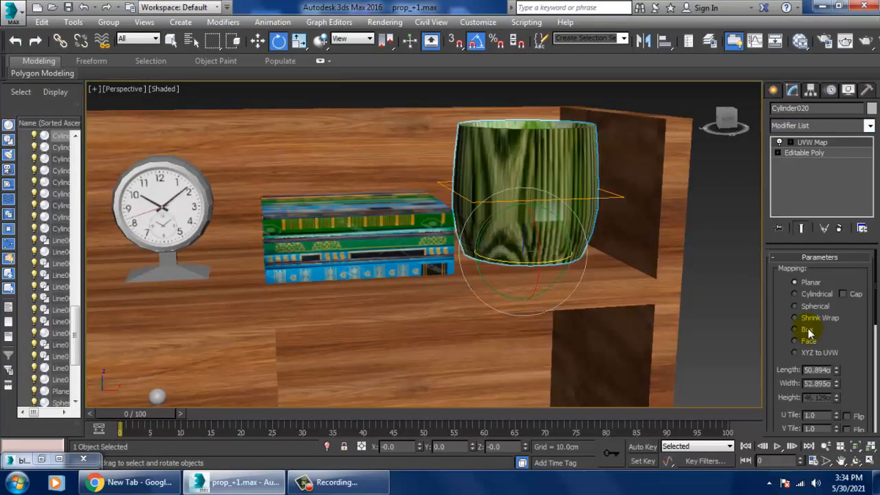
click(814, 296)
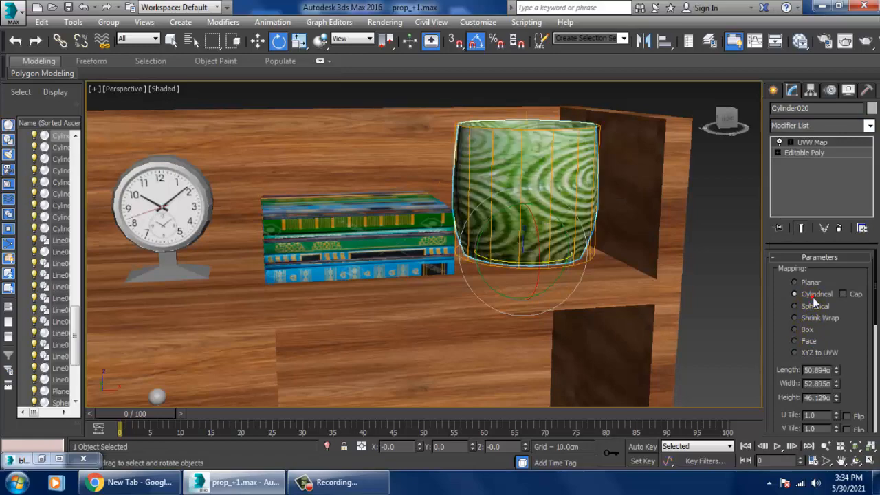
Convert the round green pot to an Editable Poly and clear the selection
alt+middle_drag(644, 271, 564, 220)
scroll(563, 220, down, 5)
right_click(542, 184)
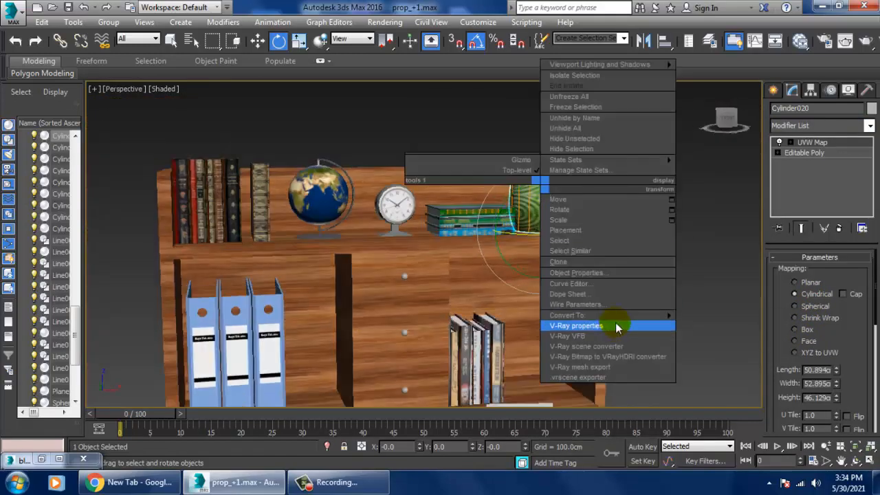
mouse_move(612, 316)
click(716, 326)
click(669, 252)
Select the untextured vase in the lower compartment beneath the desk
scroll(669, 252, down, 3)
middle_drag(673, 247, 664, 188)
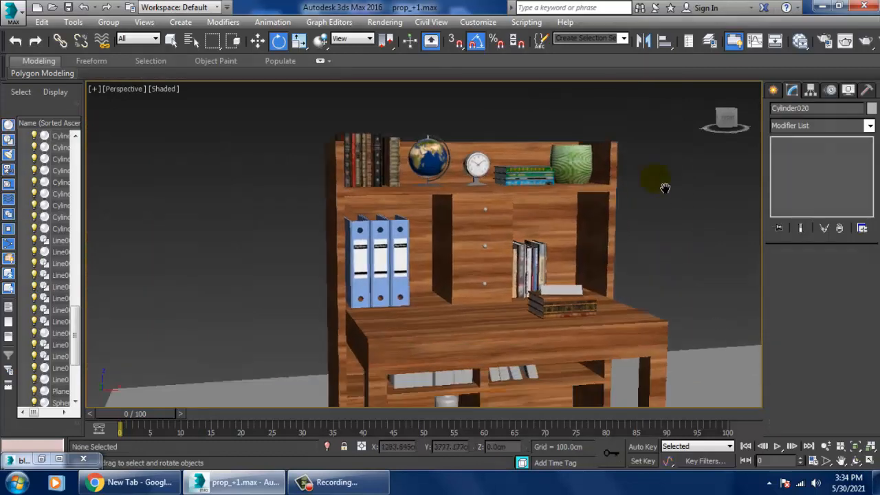
middle_drag(633, 287, 626, 230)
scroll(535, 246, up, 3)
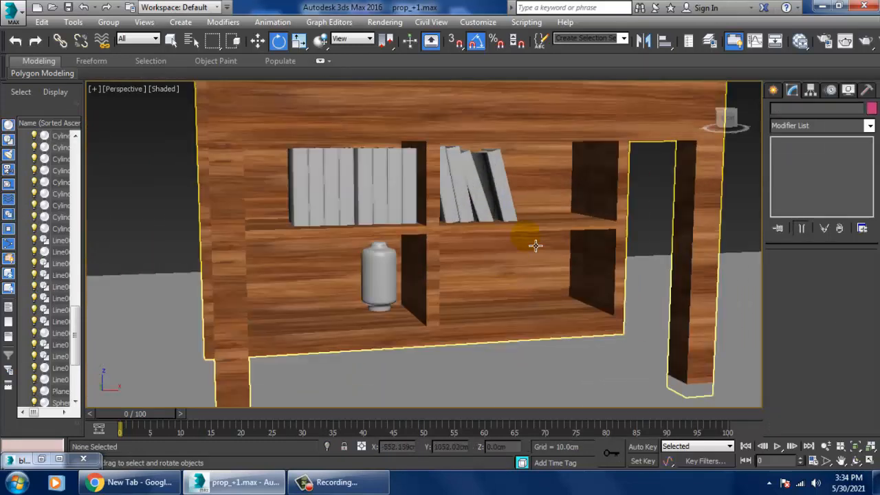
click(381, 273)
middle_drag(495, 275, 567, 413)
middle_drag(481, 113, 514, 269)
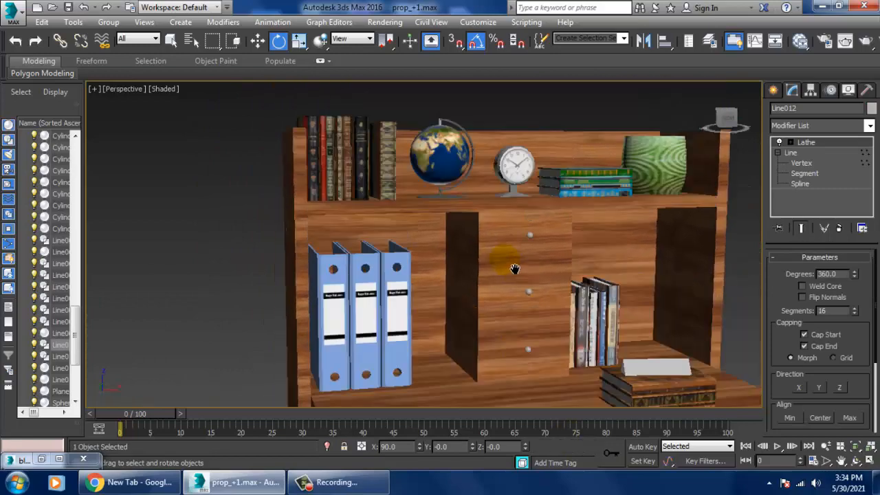
middle_drag(597, 297, 593, 32)
scroll(471, 268, up, 2)
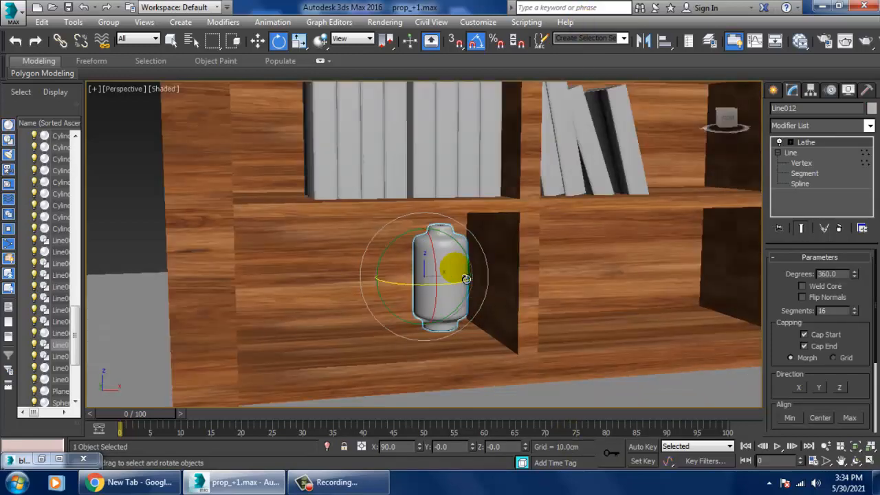
Add a new VRayMtl for the vase in an empty area of the material graph, with its parameters open
key(w)
key(m)
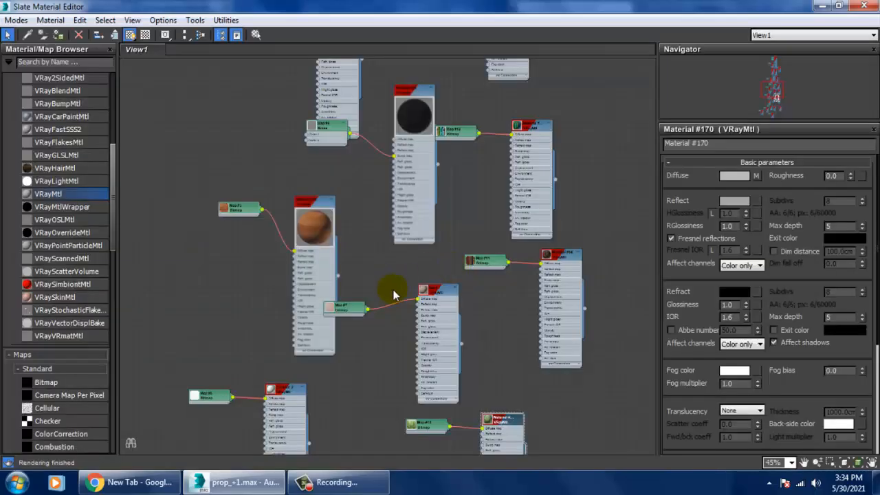
middle_drag(426, 372, 418, 90)
middle_drag(493, 303, 455, 25)
middle_drag(457, 330, 460, 230)
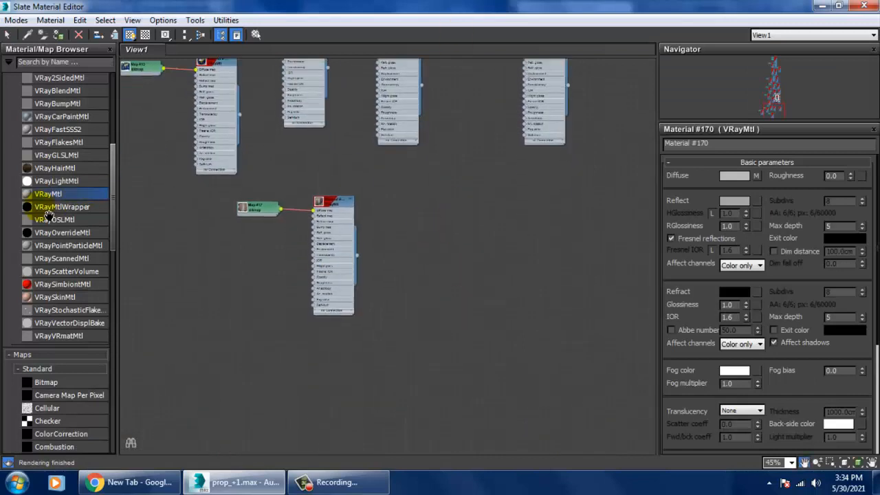
drag(468, 220, 469, 219)
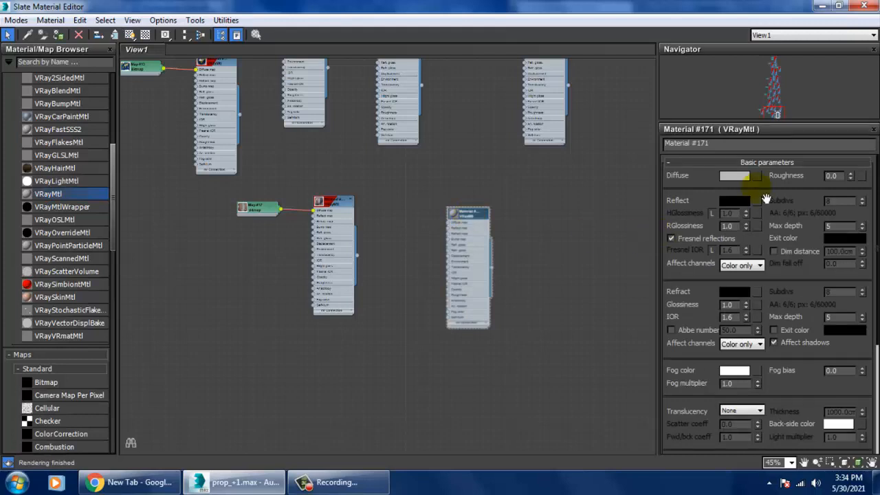
Load the red-and-white patterned istockphoto bitmap from the propp folder as the new material's diffuse map
click(757, 175)
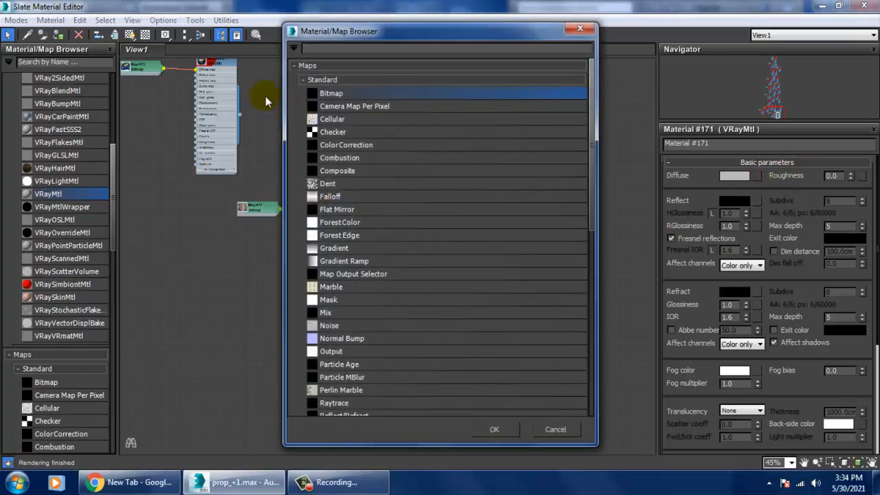
double_click(356, 93)
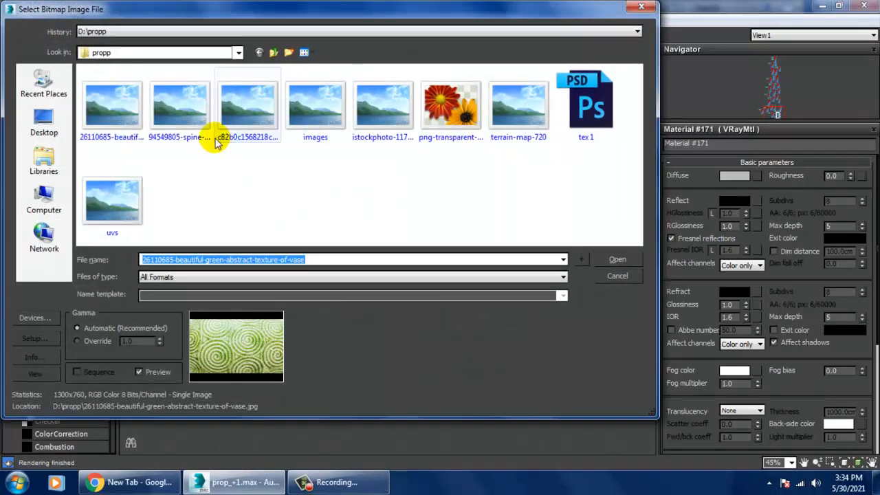
click(150, 127)
click(274, 110)
click(313, 112)
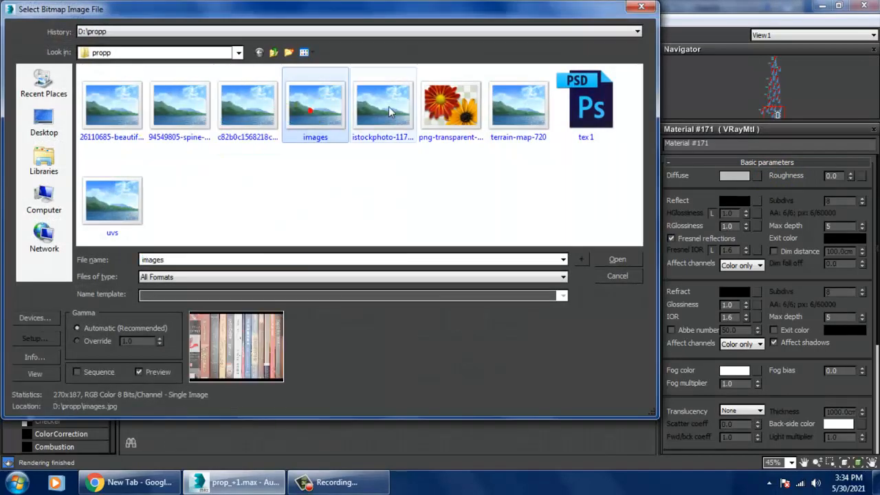
click(392, 105)
click(443, 107)
double_click(399, 110)
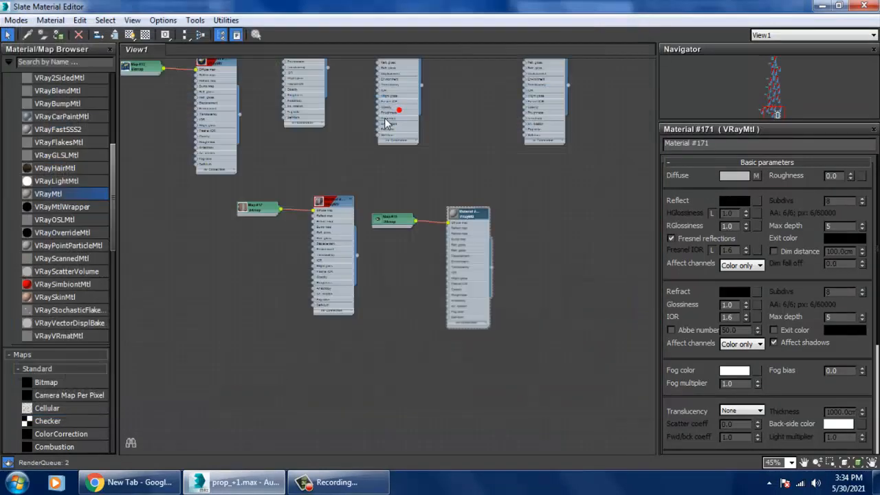
Assign the patterned material to the vase, show its map in the viewport, and minimize the material editor
click(50, 20)
click(86, 6)
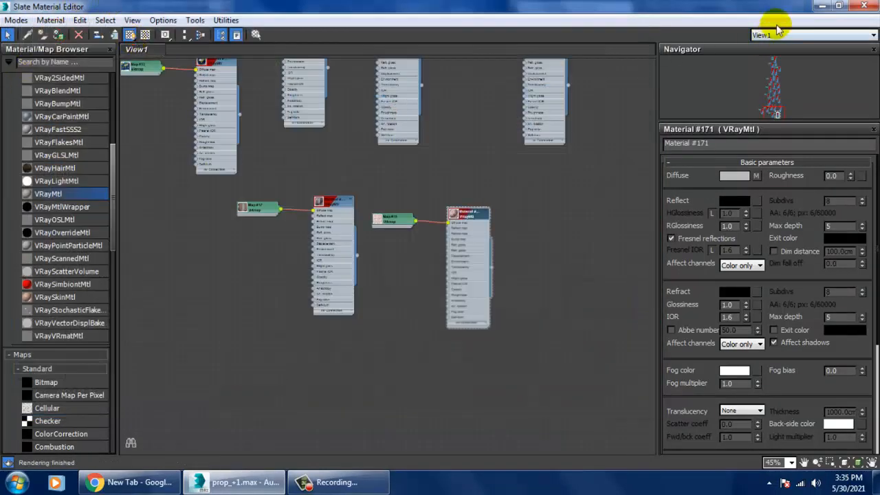
click(822, 6)
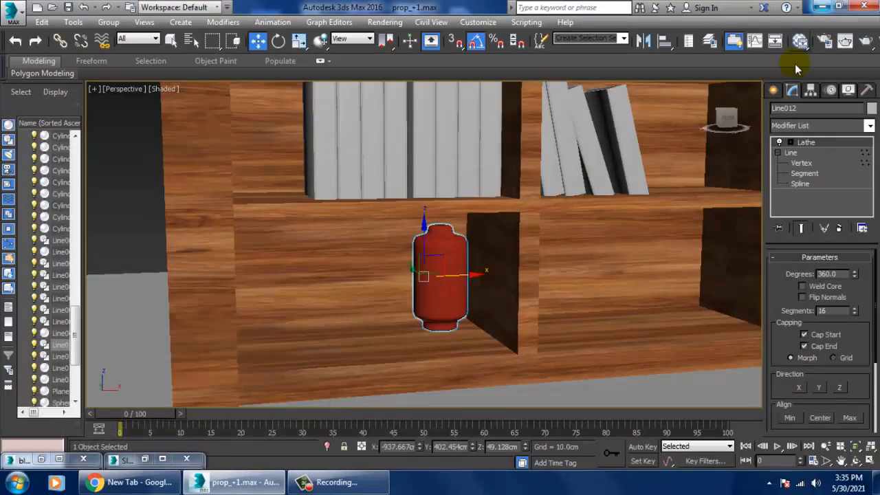
Add a UVW Map modifier to the vase with Cylindrical mapping, aligned to X and fitted to the object
click(812, 127)
key(u)
click(829, 336)
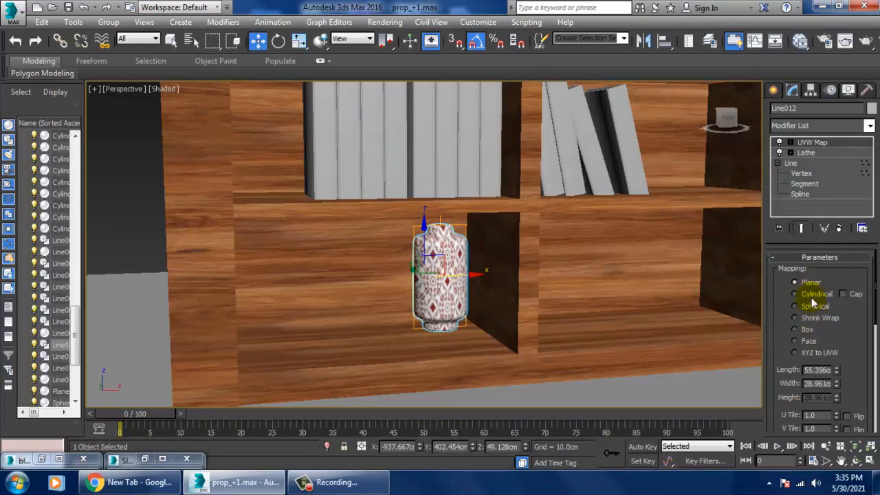
click(812, 294)
drag(864, 369, 867, 193)
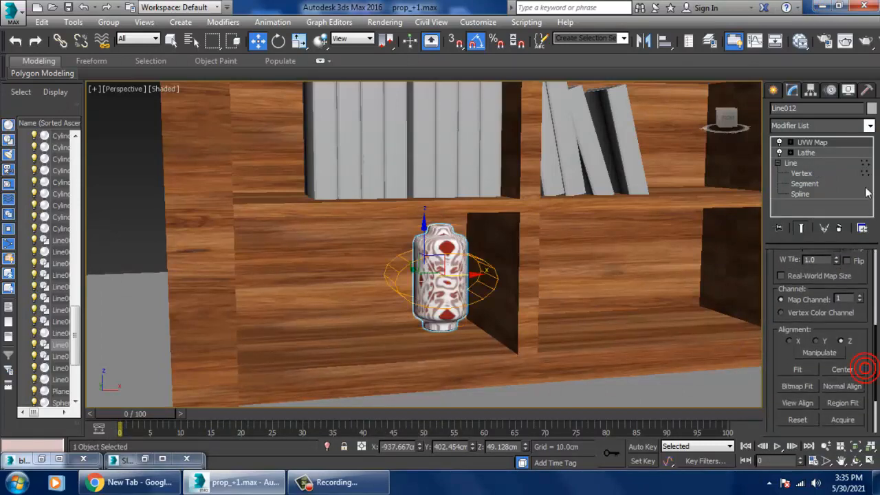
click(799, 344)
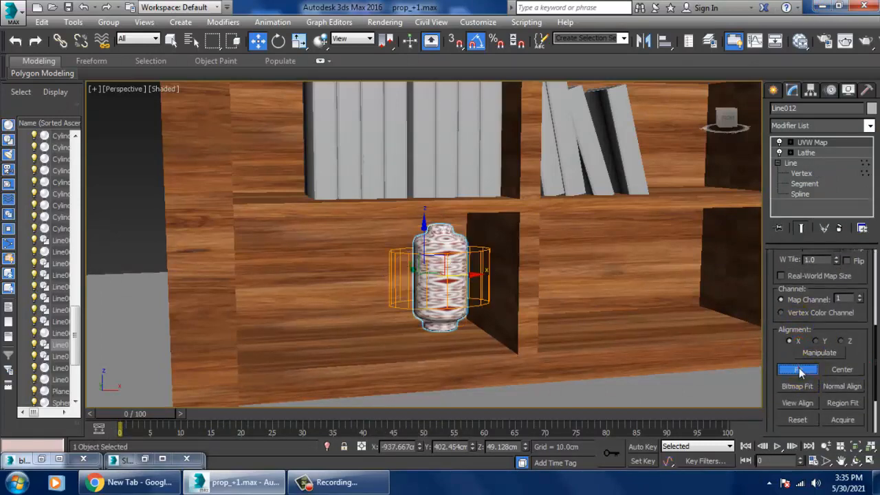
click(799, 369)
Convert the vase to an Editable Poly
right_click(446, 237)
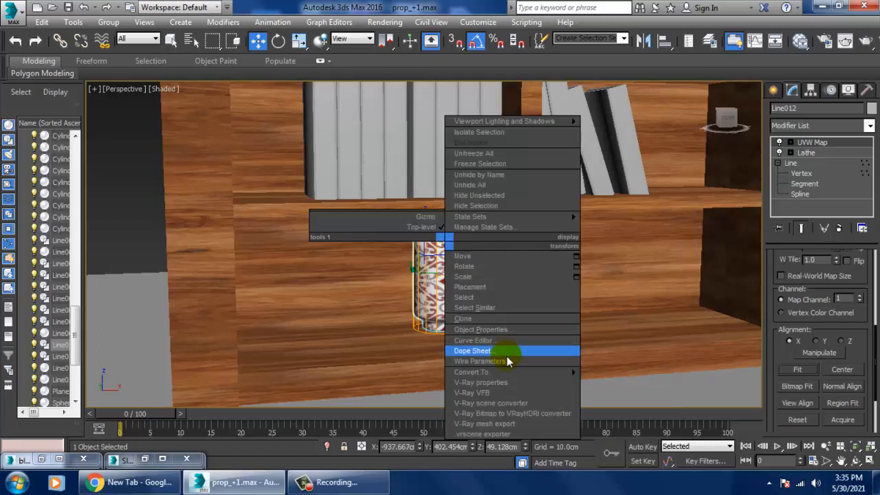
mouse_move(507, 371)
click(603, 382)
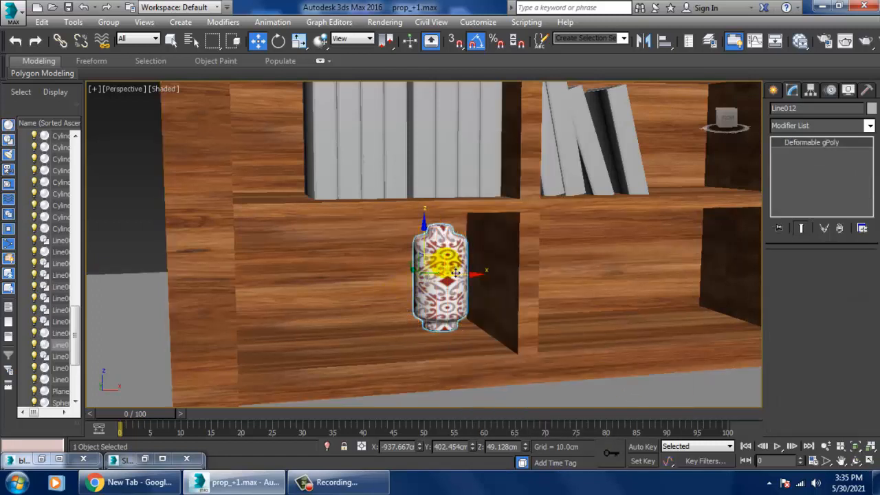
right_click(445, 237)
click(656, 396)
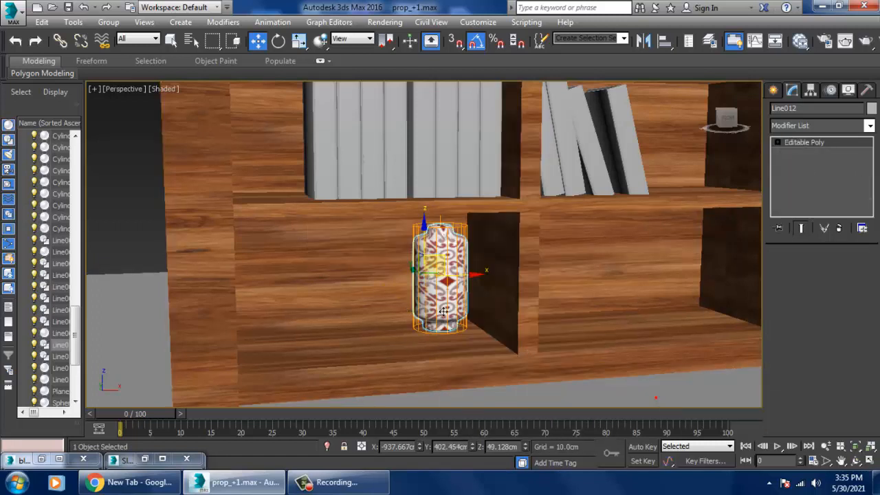
scroll(582, 190, down, 5)
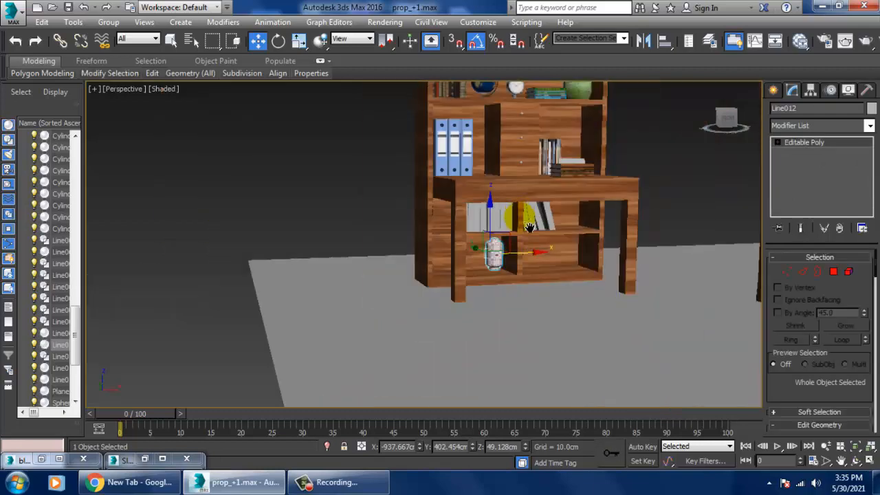
scroll(510, 241, up, 6)
scroll(509, 242, up, 3)
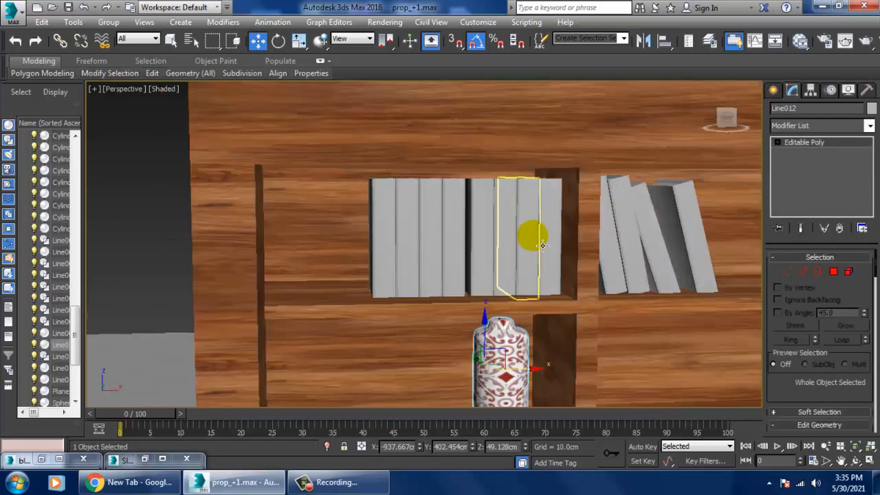
click(554, 241)
ctrl+click(536, 240)
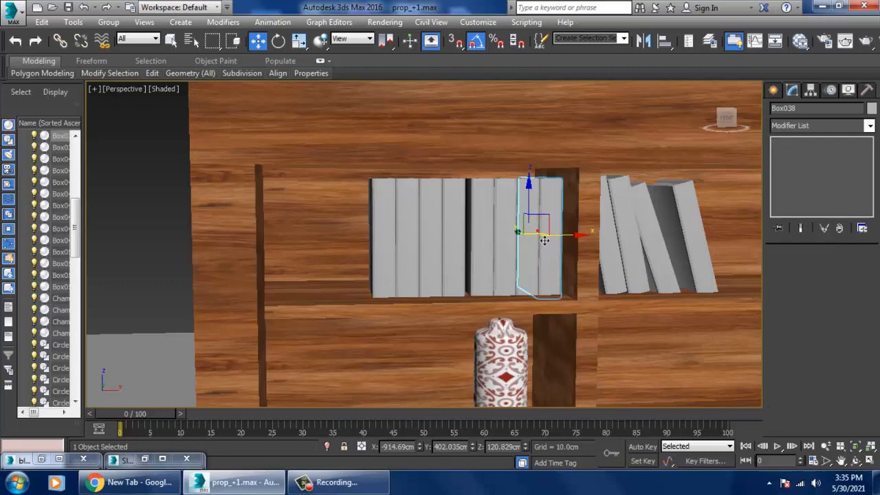
ctrl+click(507, 242)
ctrl+click(486, 238)
alt+middle_drag(487, 240, 525, 263)
scroll(526, 270, up, 2)
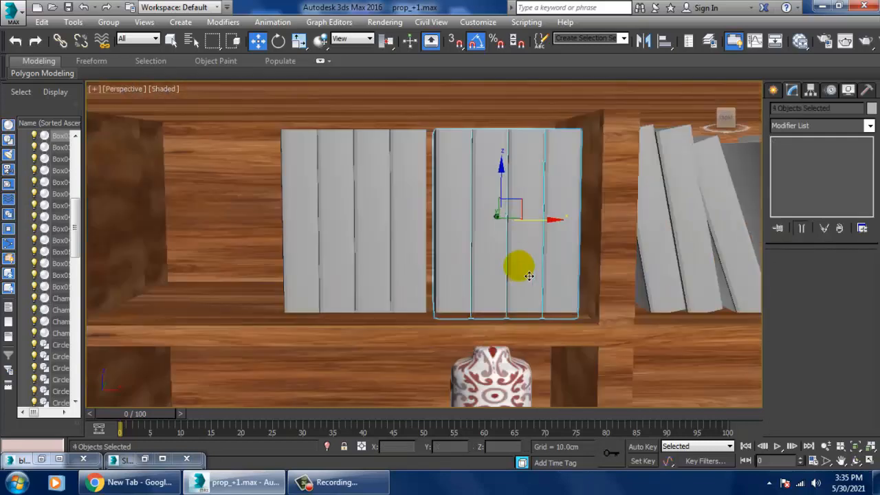
Attach the other three books of the group nearest the middle divider to its first book, making one object
click(471, 225)
drag(802, 412, 813, 173)
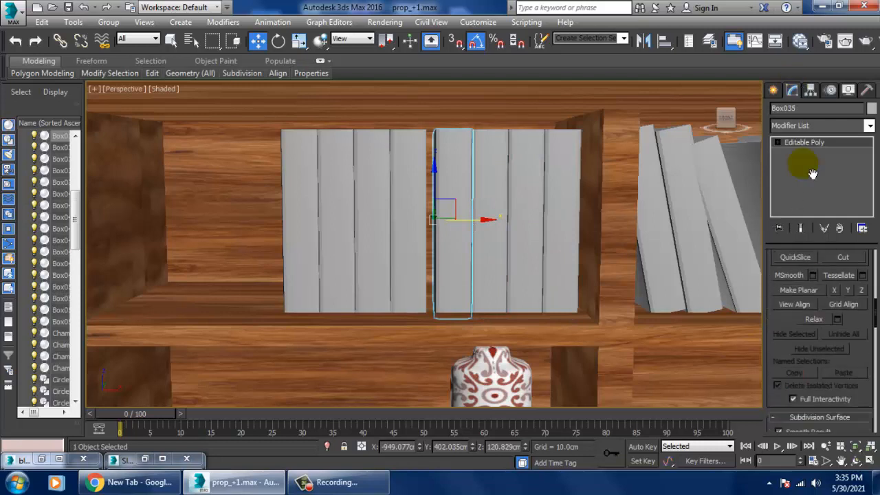
drag(794, 333, 795, 405)
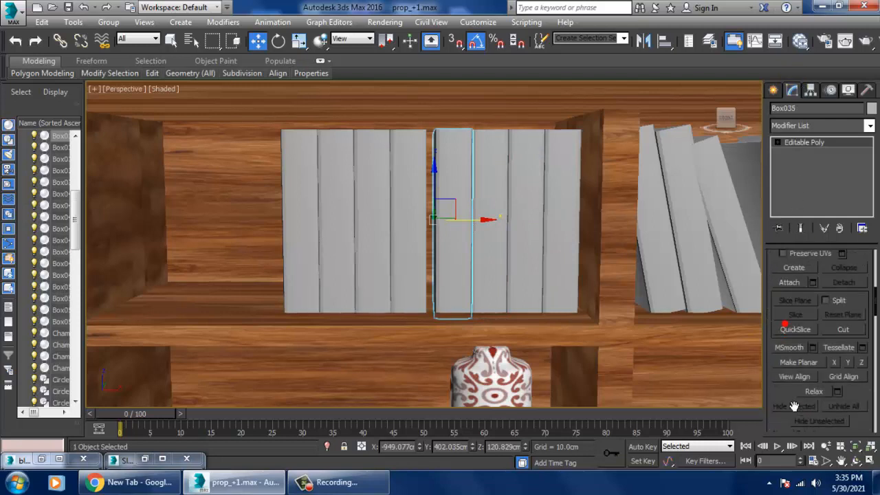
click(790, 285)
click(485, 231)
click(540, 244)
click(569, 243)
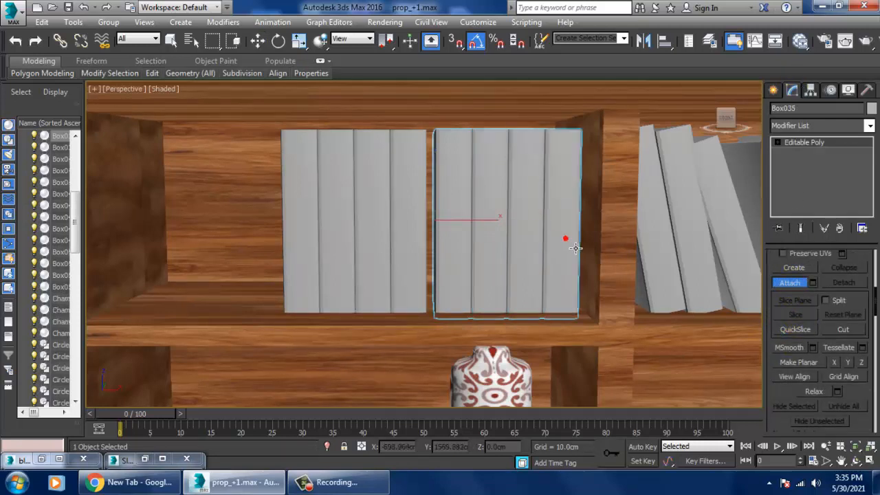
right_click(547, 245)
Assign the existing antique book-spine bitmap material to the attached books and minimize the material editor
alt+middle_drag(547, 246, 534, 446)
key(m)
middle_drag(420, 68, 448, 326)
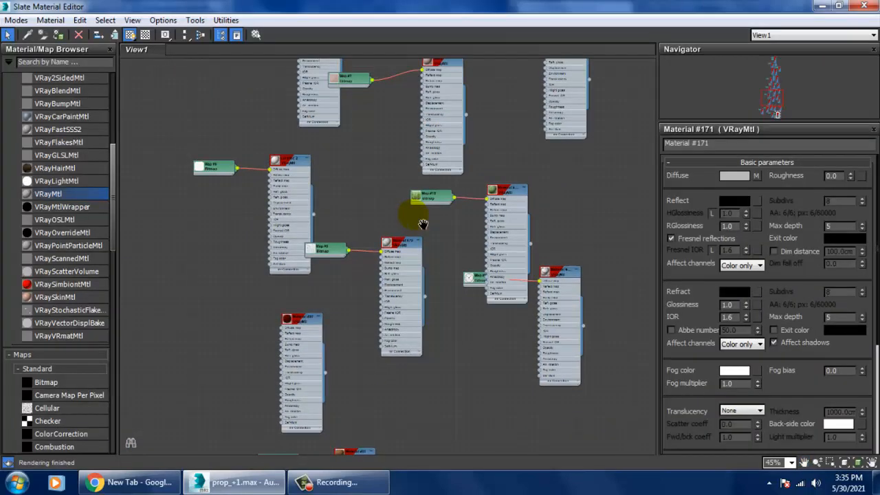
middle_drag(437, 156, 446, 424)
middle_drag(446, 183, 452, 433)
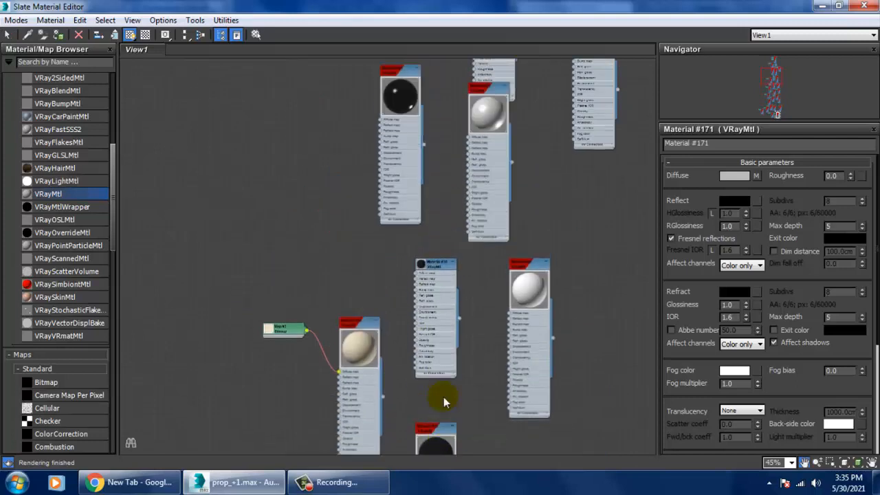
middle_drag(491, 158, 454, 440)
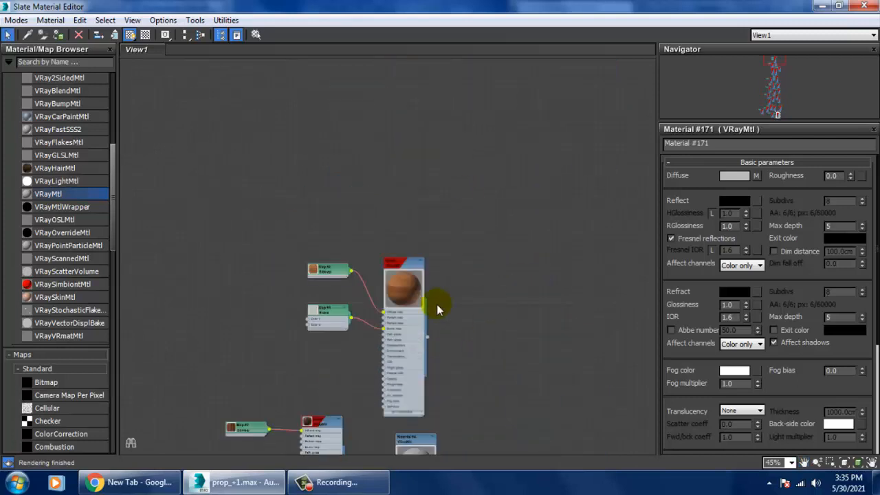
middle_drag(436, 308, 465, 92)
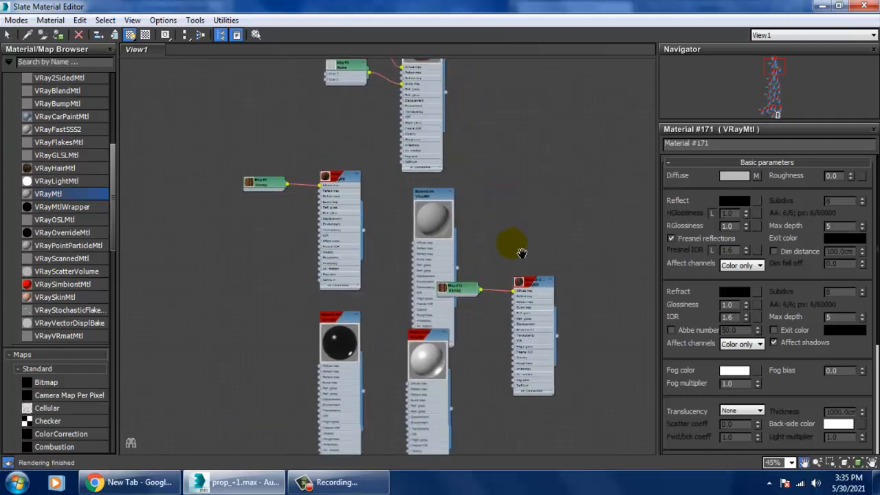
middle_drag(521, 253, 531, 120)
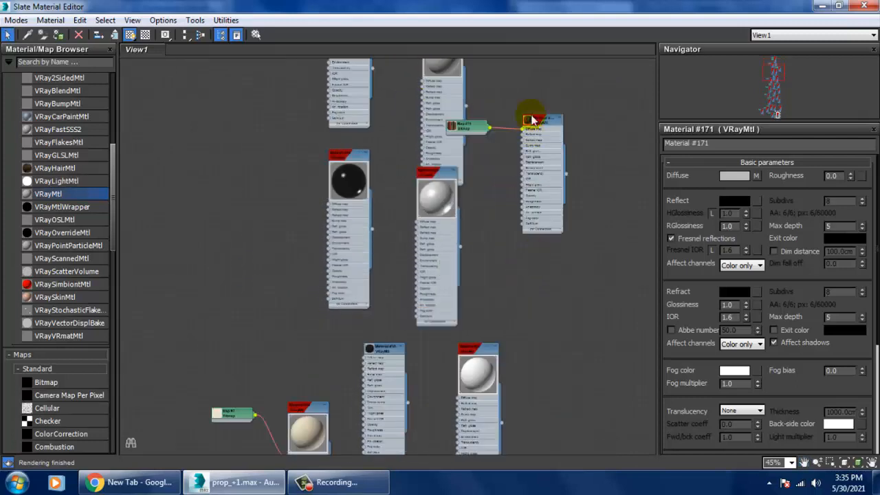
click(59, 36)
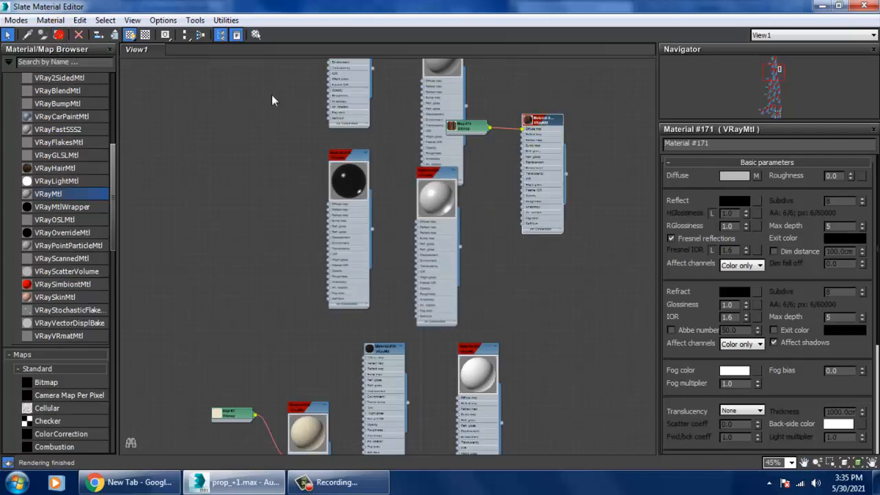
click(818, 7)
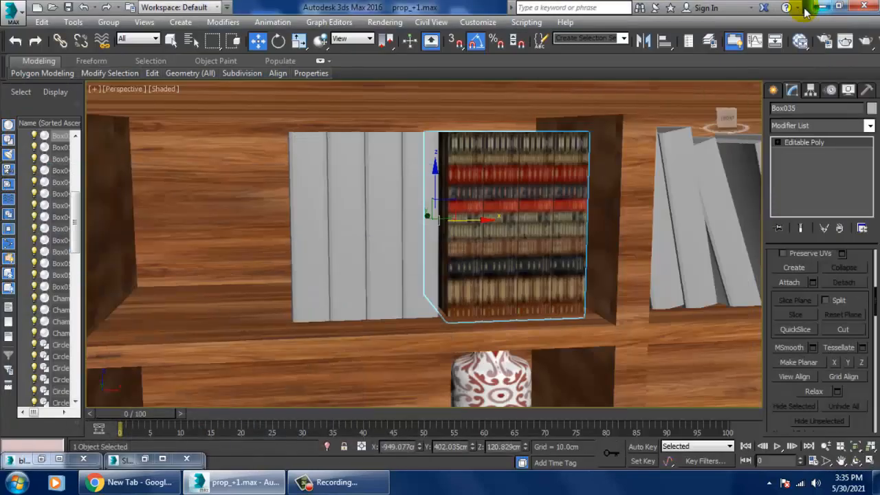
Add a UVW Map modifier with Box mapping to the attached antique books
click(817, 126)
scroll(808, 227, down, 10)
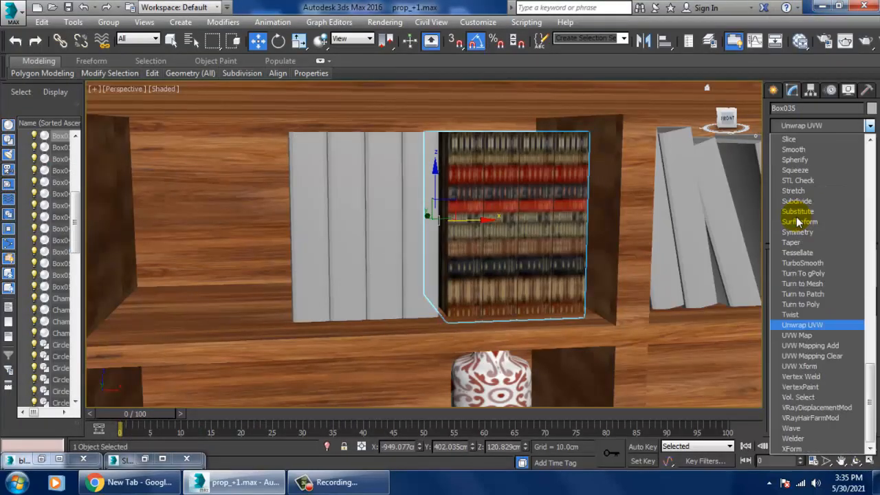
click(797, 335)
click(807, 330)
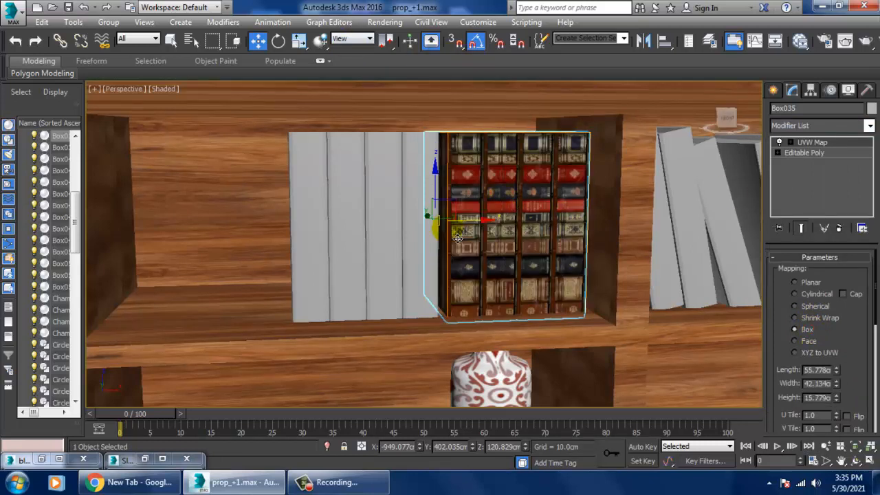
Rotate the books' UVW Map gizmo so the printed spines stand upright, and fit the mapping to the object
click(779, 143)
click(811, 153)
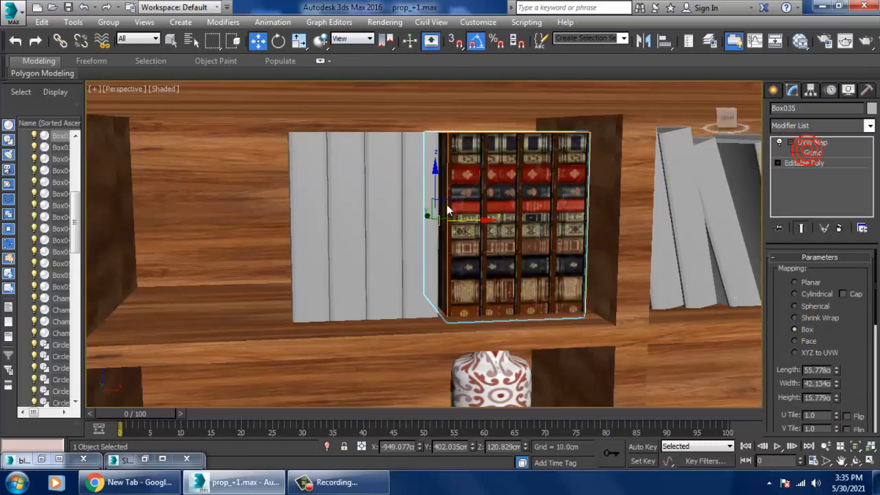
key(e)
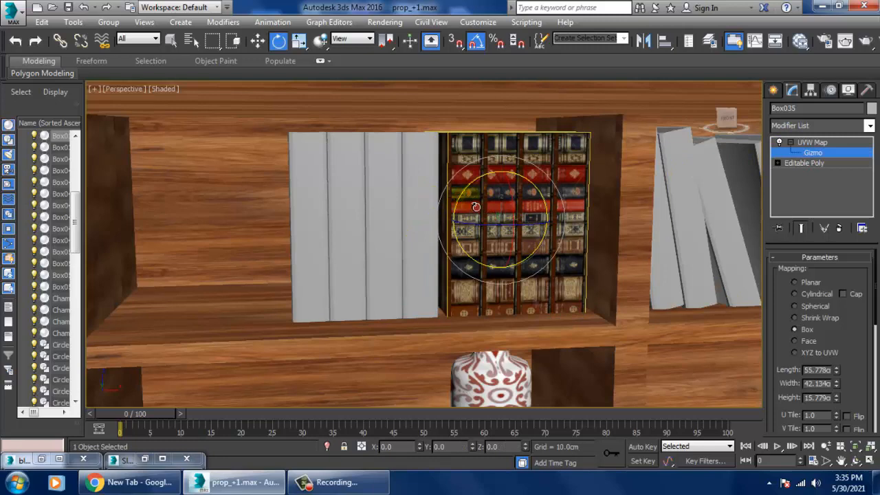
drag(475, 207, 477, 205)
drag(859, 402, 835, 258)
click(798, 298)
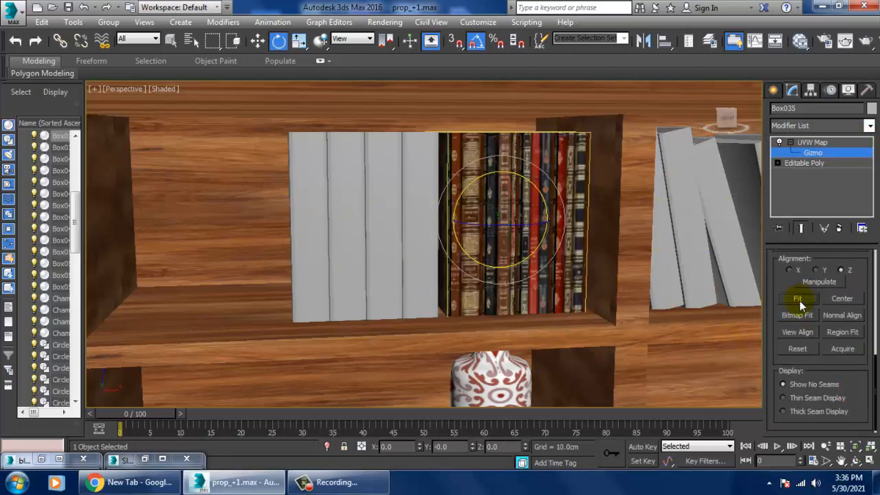
Set the books' mapping length to about 33.1 cm and convert them to an Editable Poly
scroll(872, 376, up, 3)
drag(864, 267, 829, 255)
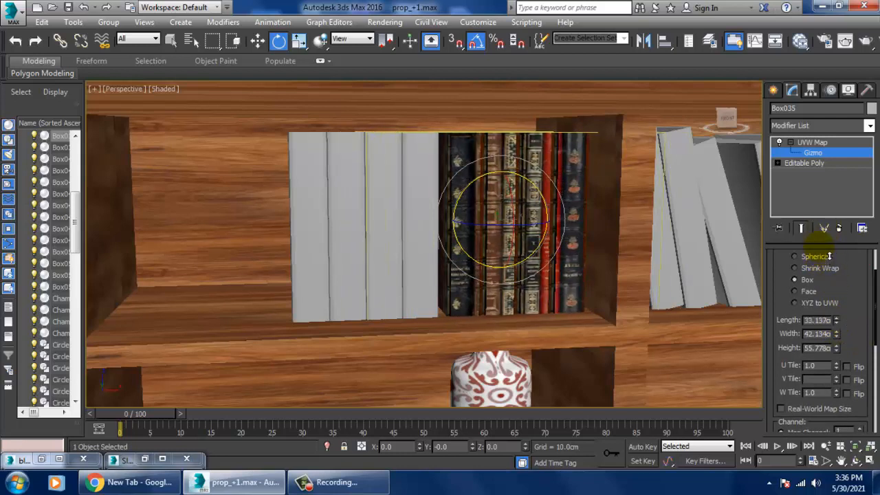
right_click(548, 148)
mouse_move(605, 281)
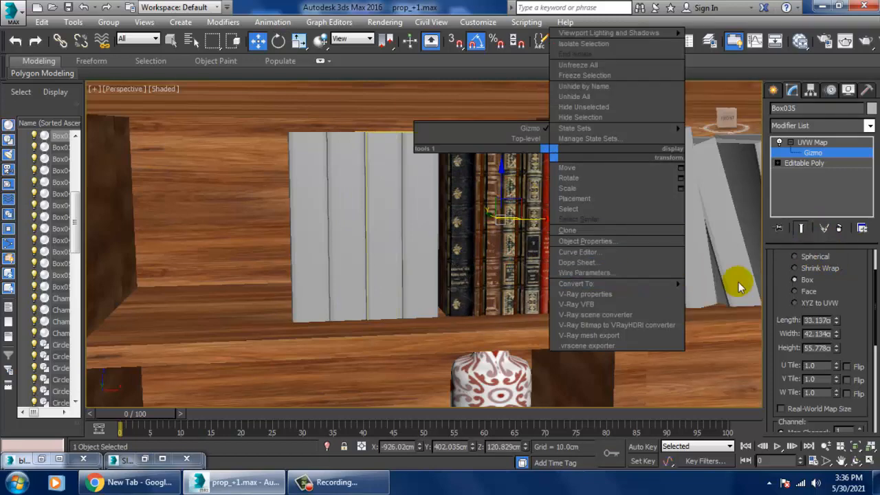
click(738, 294)
Delete the four untextured grey books standing beside the textured group
scroll(616, 261, down, 5)
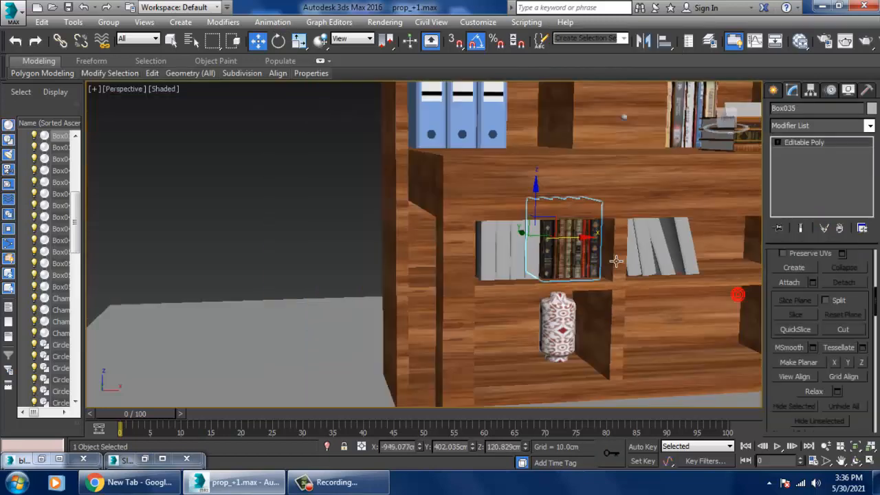
alt+middle_drag(616, 261, 576, 275)
click(565, 271)
ctrl+click(545, 266)
ctrl+click(522, 265)
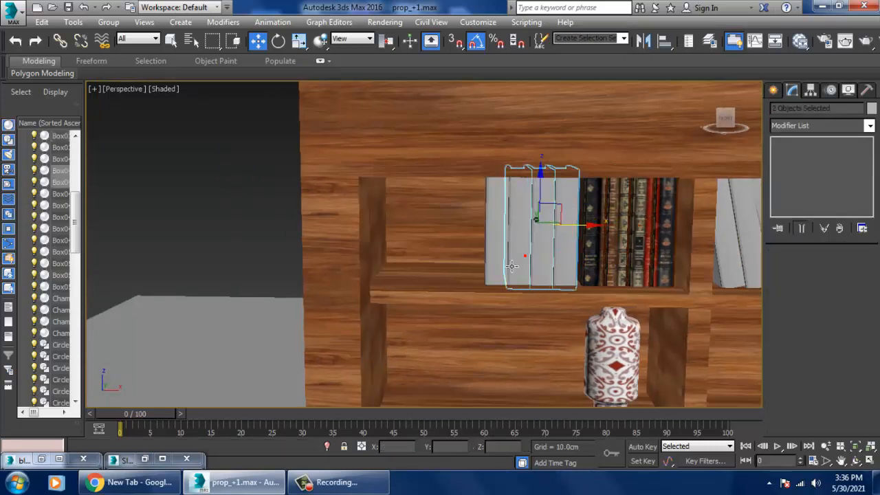
ctrl+click(506, 266)
key(Delete)
Clone the textured book group along X into the emptied space beside it
click(612, 255)
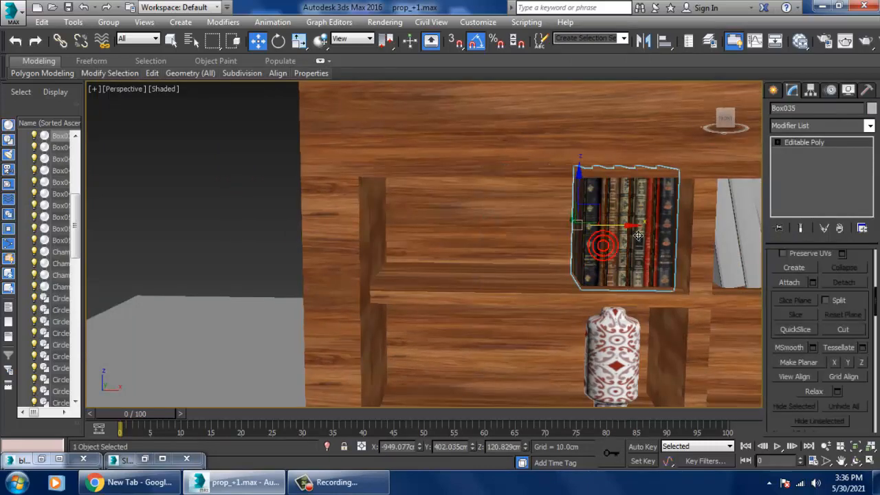
shift+drag(624, 235, 540, 236)
click(444, 297)
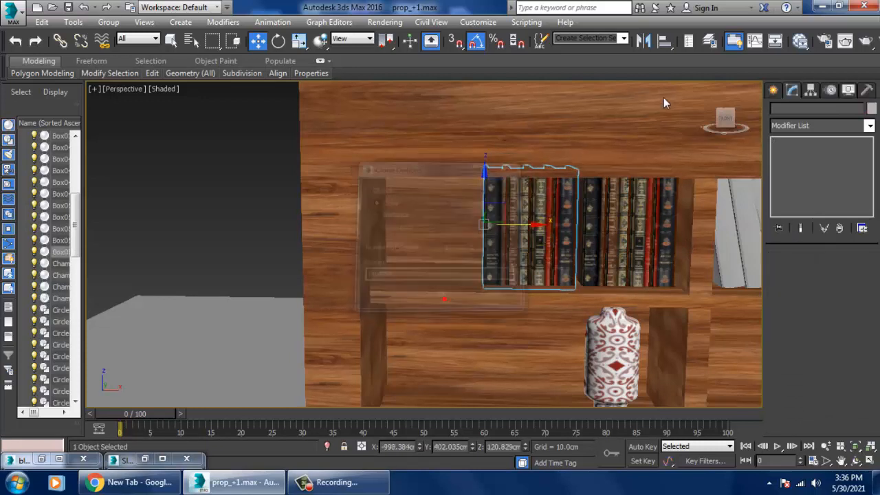
Mirror the cloned books about the X axis without cloning, and move them back flush against the original group
click(641, 41)
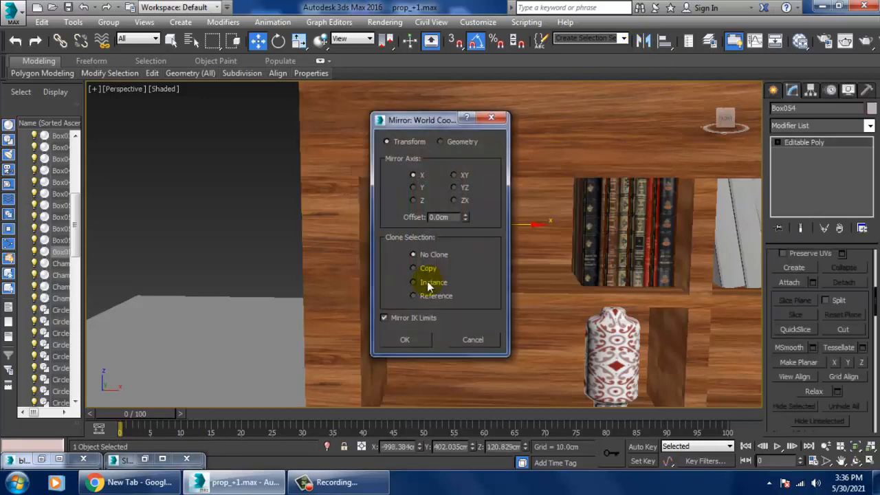
click(405, 339)
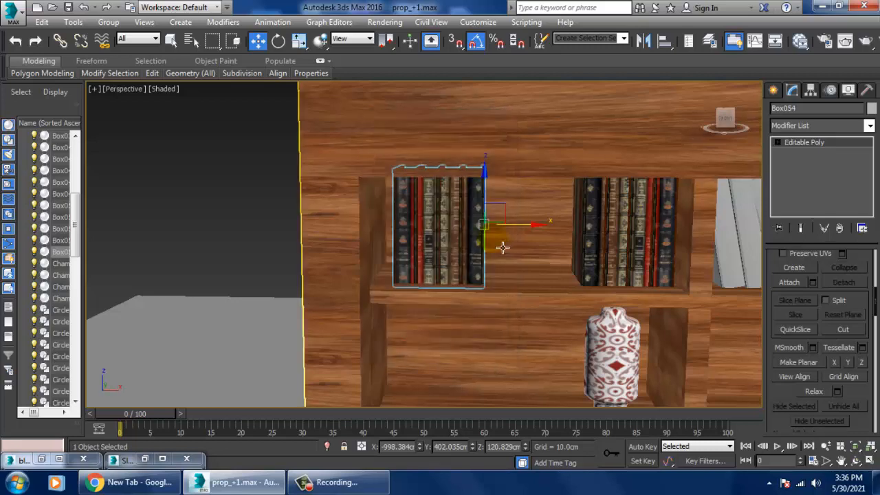
drag(539, 236, 626, 235)
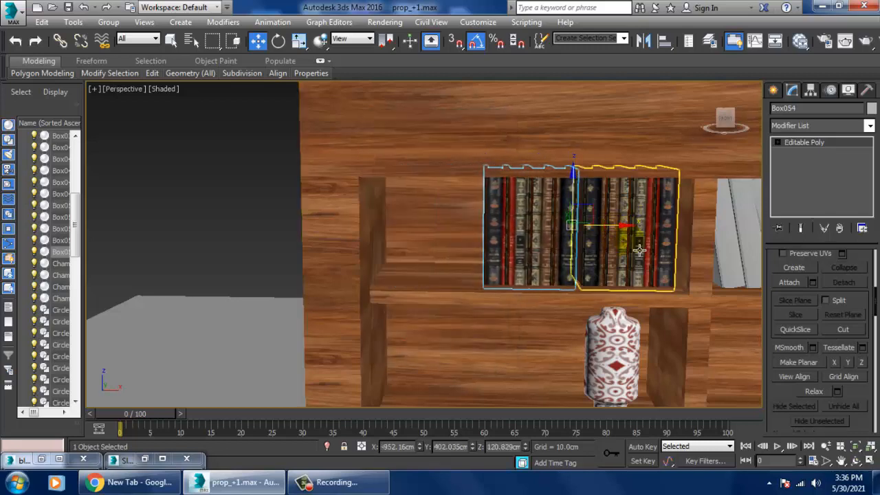
Delete the grey leaning books in the neighbouring shelf compartment across the divider
middle_drag(625, 236, 406, 264)
click(573, 255)
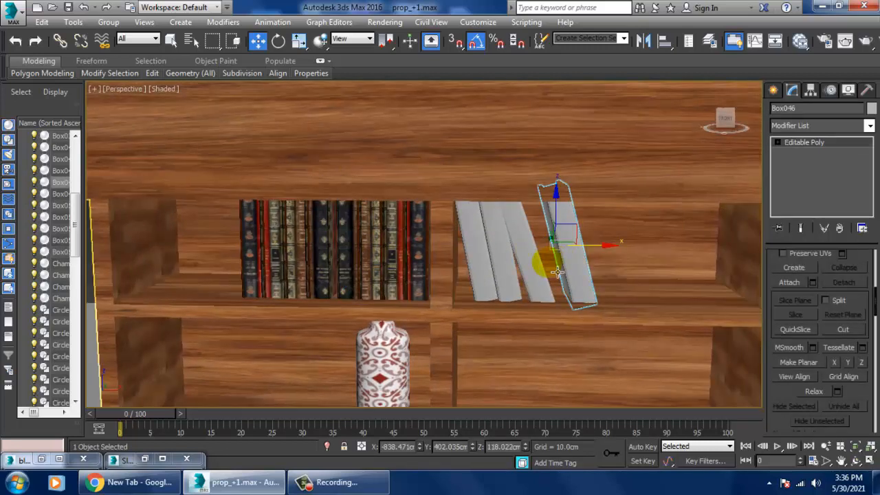
key(Delete)
click(541, 267)
key(Delete)
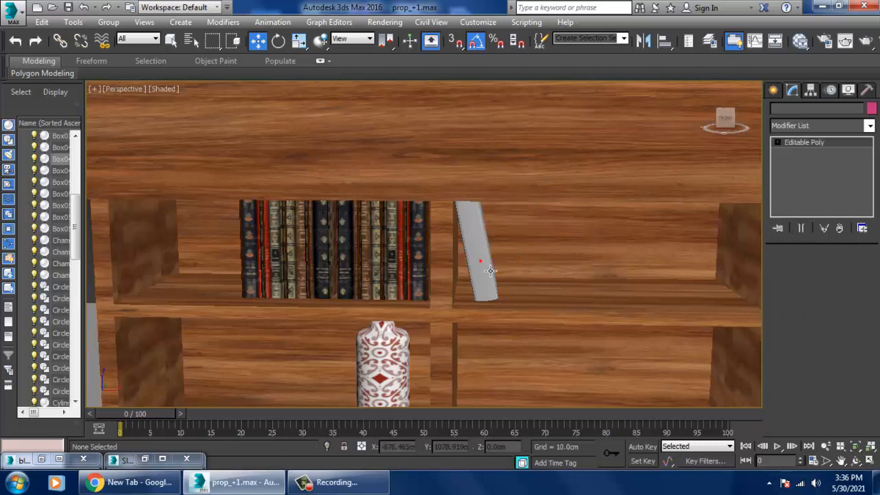
click(481, 270)
key(Delete)
Clone the textured book group nearest the divider along X into the emptied neighbouring compartment
click(398, 241)
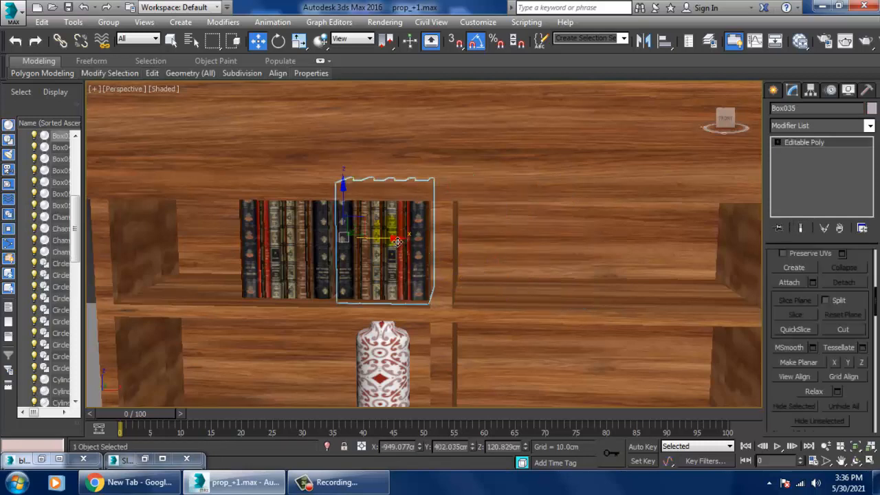
shift+drag(516, 254, 508, 251)
click(441, 295)
Select the three spherical knobs on the middle section between the binders and the upright books
scroll(444, 297, down, 5)
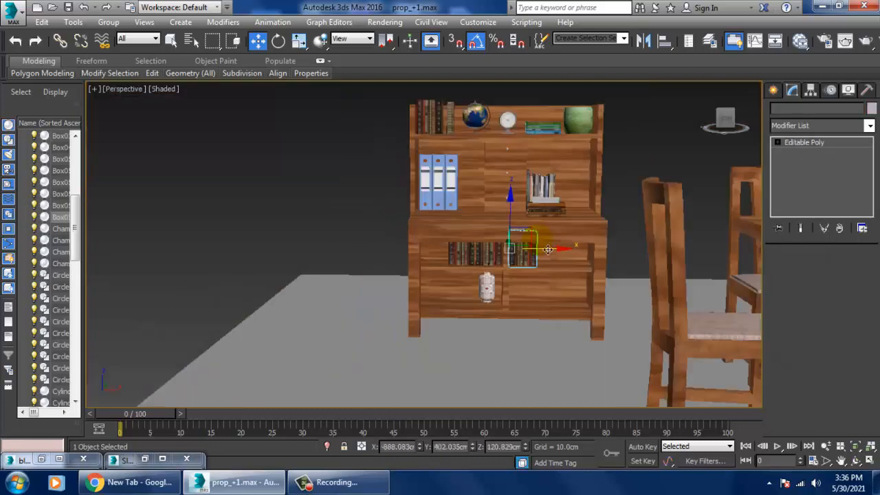
scroll(553, 228, up, 8)
scroll(553, 227, up, 1)
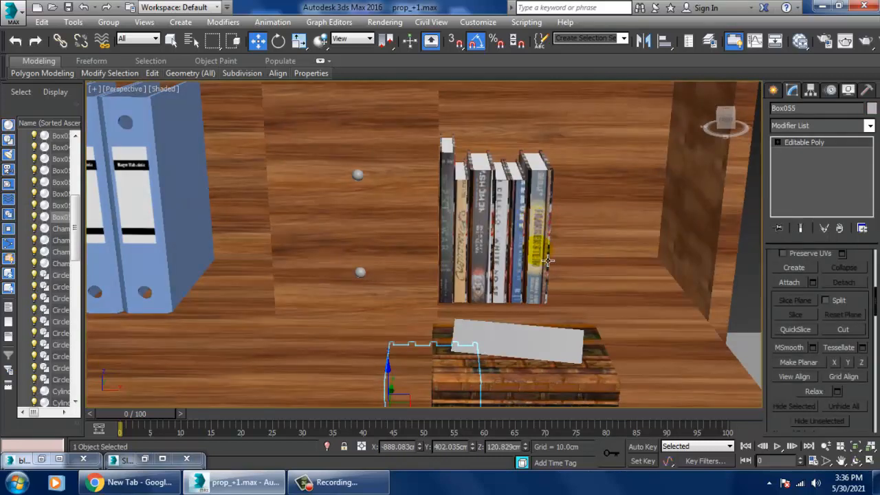
scroll(551, 233, down, 7)
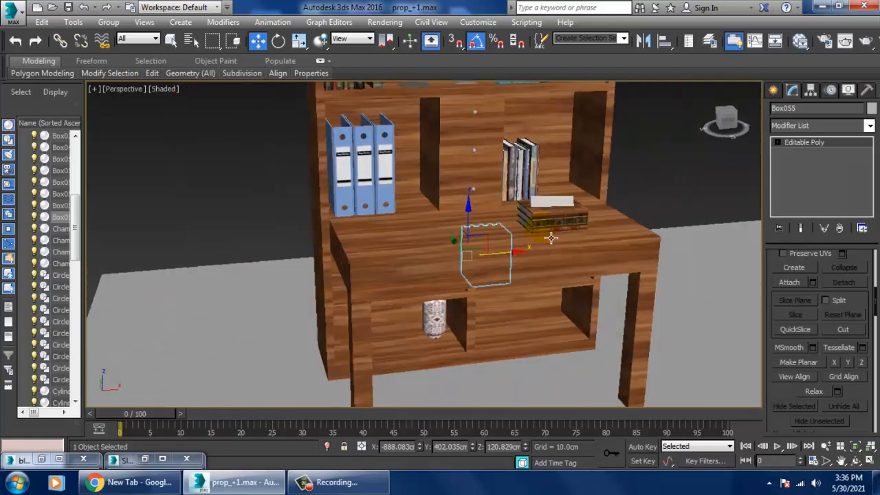
middle_drag(550, 238, 545, 343)
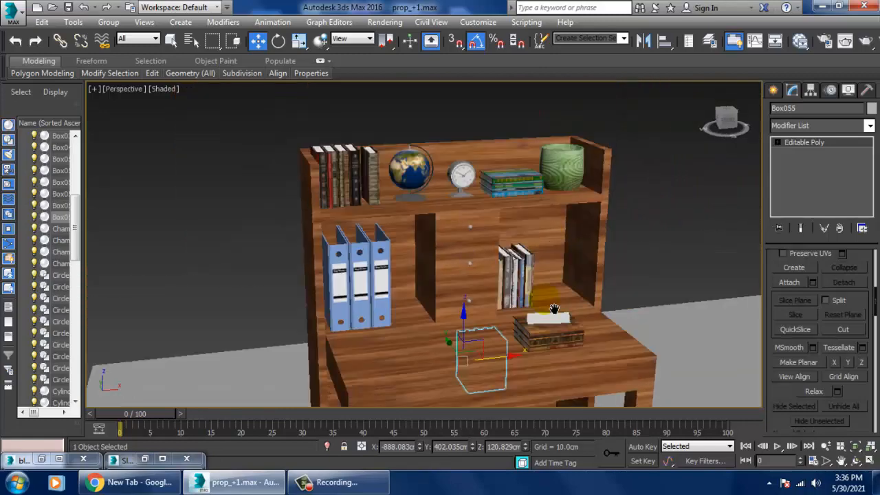
scroll(499, 296, up, 6)
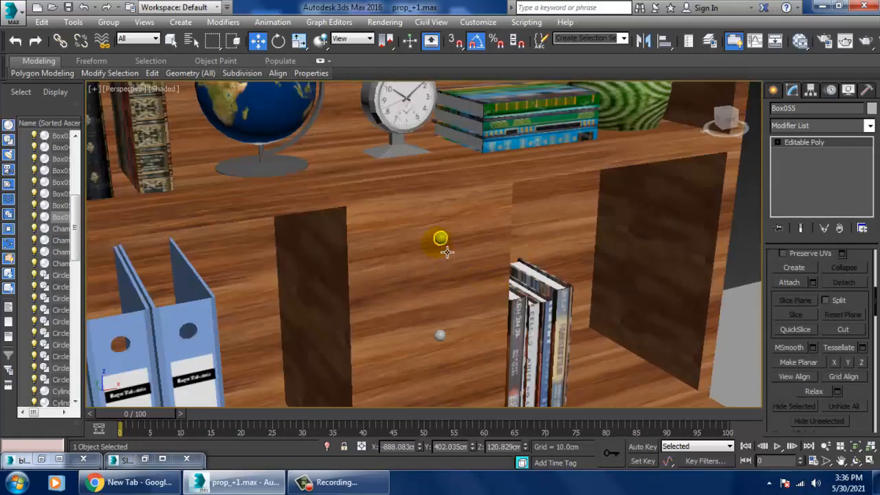
click(439, 238)
ctrl+click(440, 335)
alt+middle_drag(443, 338, 490, 258)
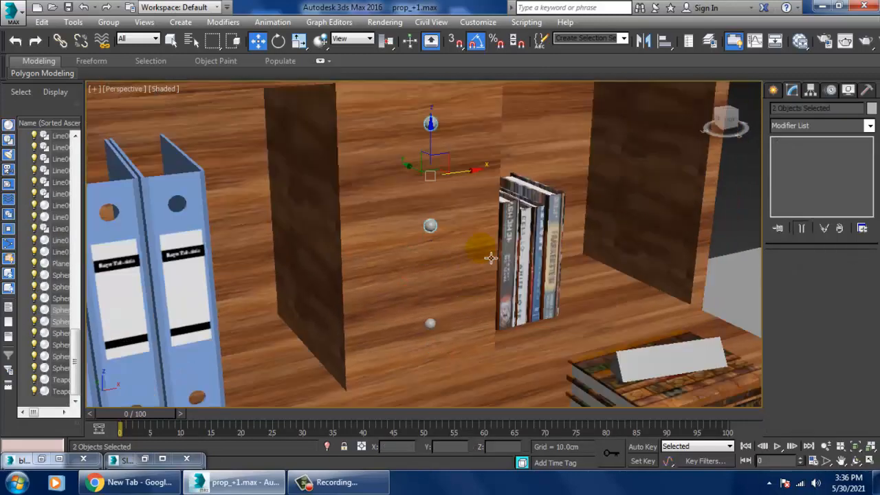
ctrl+click(427, 324)
Create a new VRayMtl in the material editor, enlarge its preview and place its node in a clearer spot
key(m)
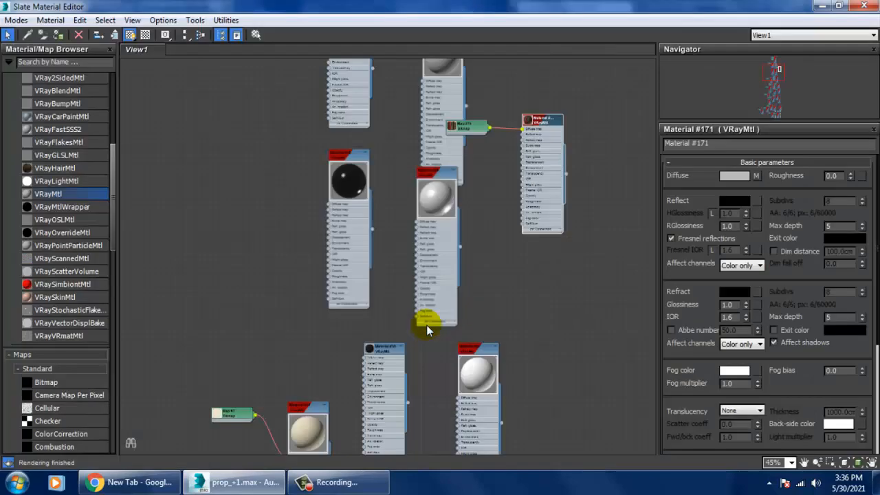
middle_drag(537, 343, 489, 141)
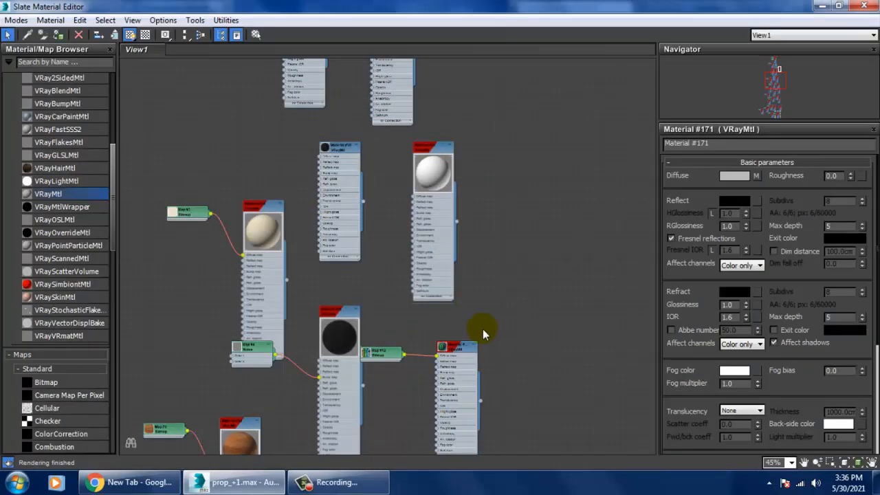
middle_drag(483, 328, 450, 101)
middle_drag(501, 122, 504, 105)
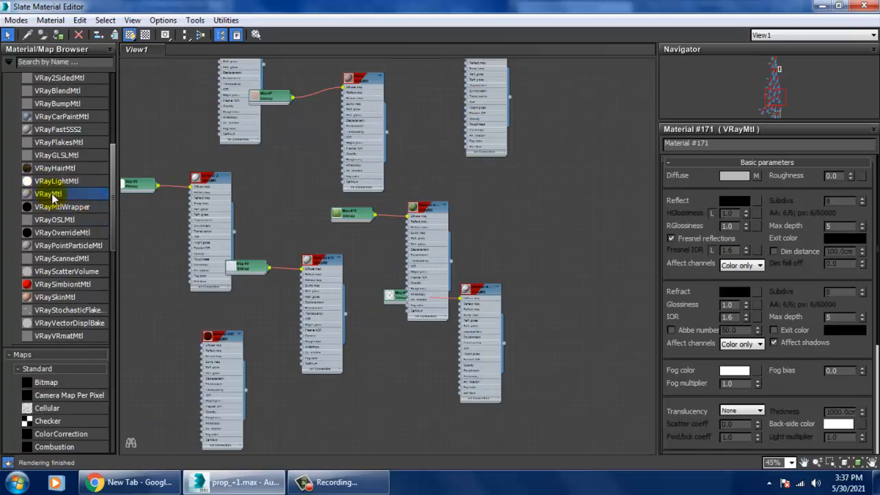
drag(275, 341, 372, 408)
double_click(392, 411)
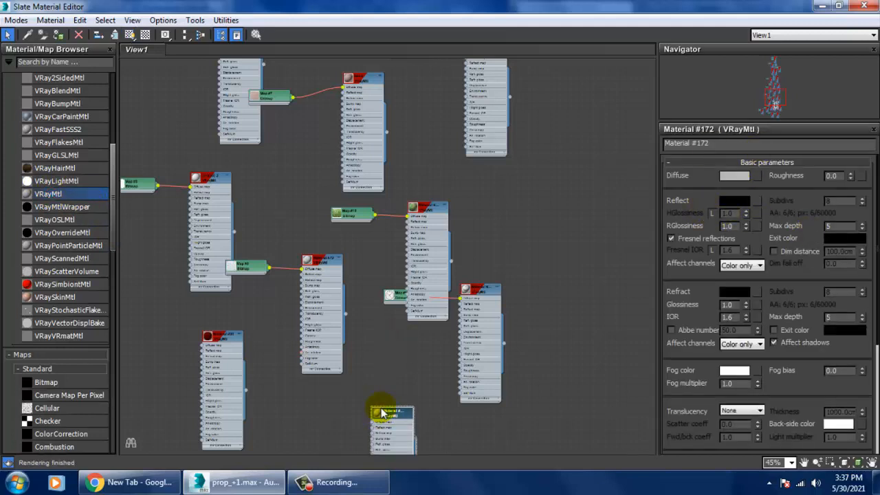
double_click(376, 412)
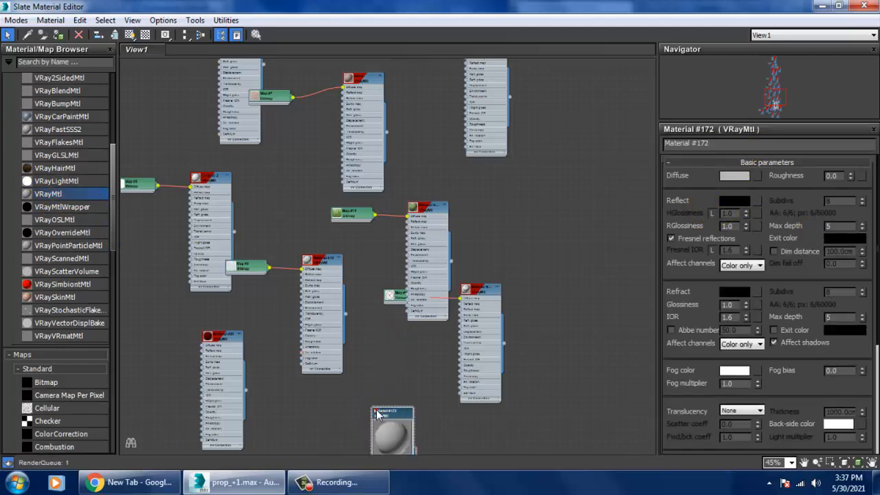
middle_drag(500, 381, 551, 168)
scroll(470, 317, up, 1)
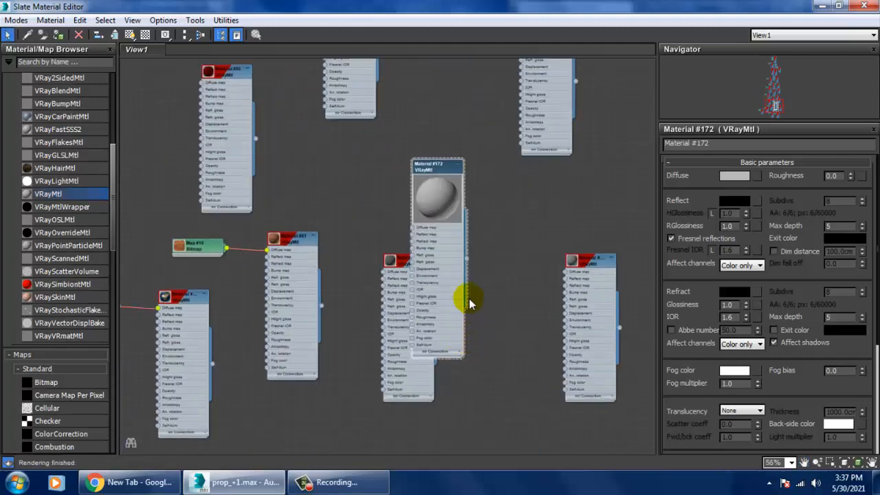
scroll(465, 205, up, 1)
drag(431, 165, 475, 191)
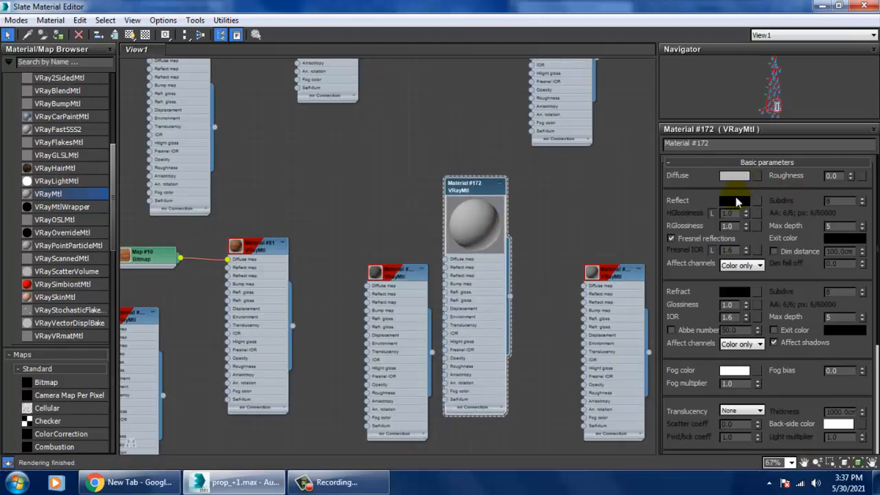
Give the new material light grey reflection, RGlossiness 0.74 and no Fresnel reflections, and assign it to the three knobs
click(735, 198)
drag(375, 115, 376, 160)
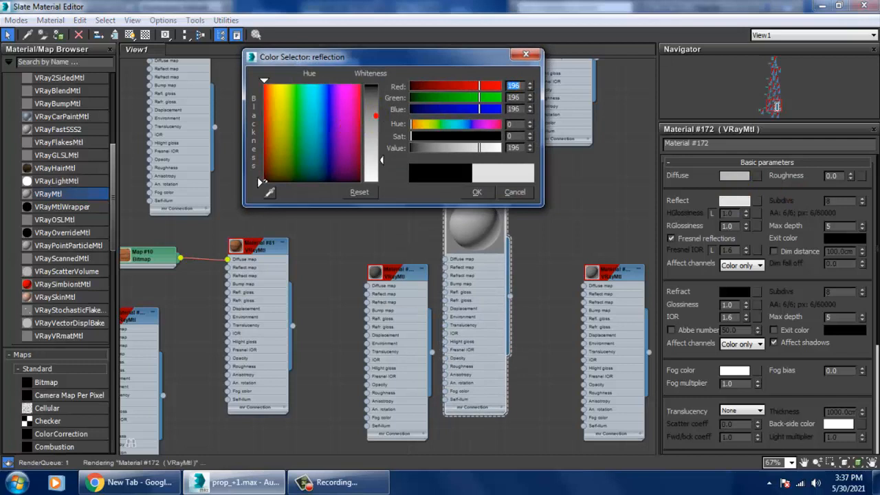
click(476, 192)
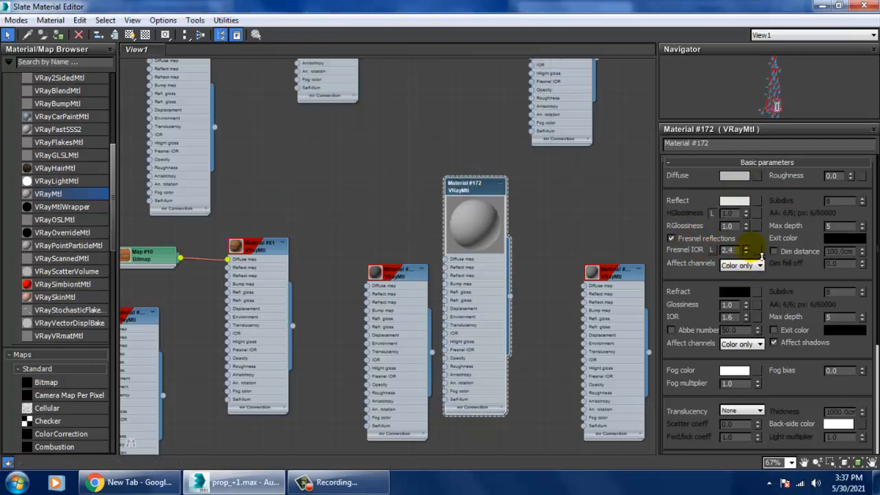
click(680, 239)
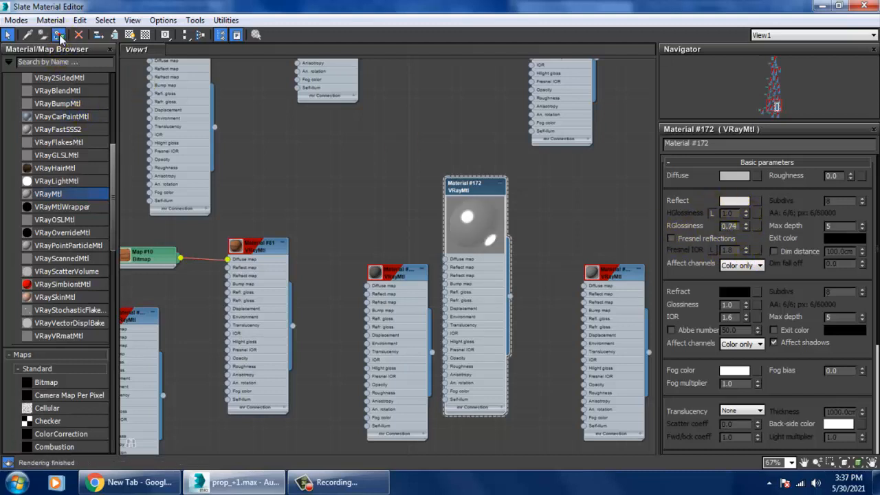
click(822, 5)
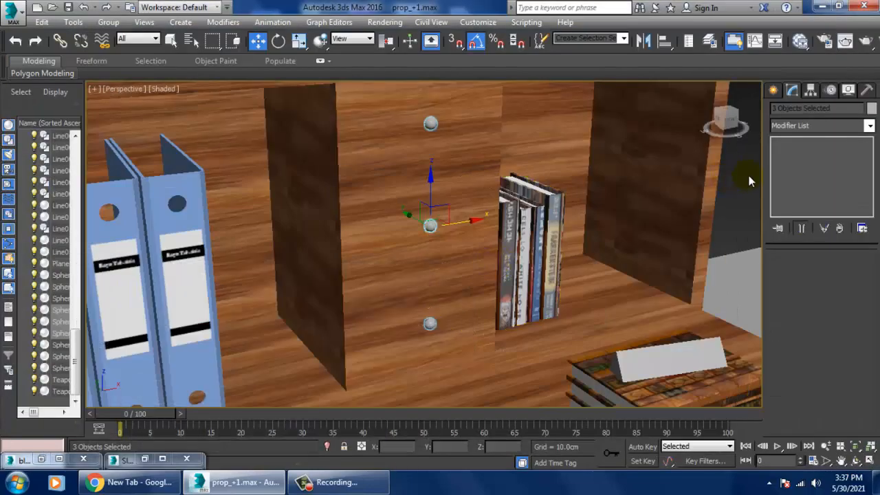
click(747, 176)
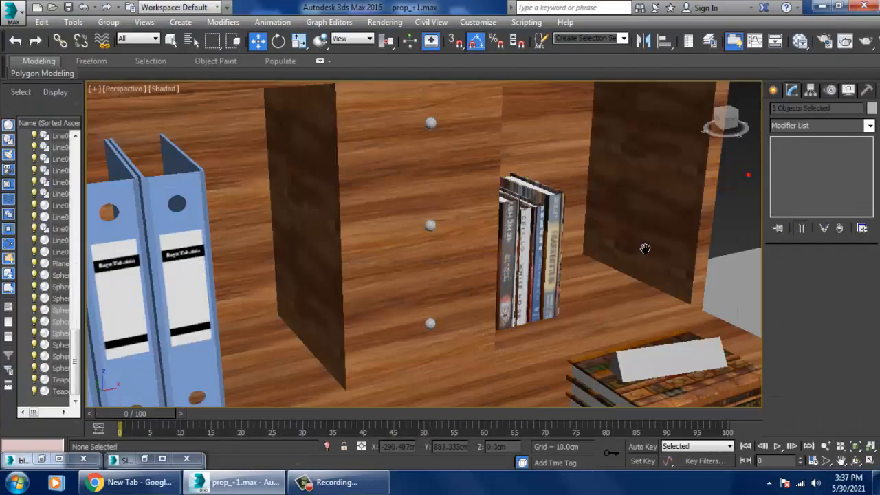
Select the round top of the coffee table beside the TV unit
scroll(644, 250, down, 3)
middle_drag(678, 261, 598, 128)
scroll(609, 190, down, 4)
scroll(614, 213, down, 3)
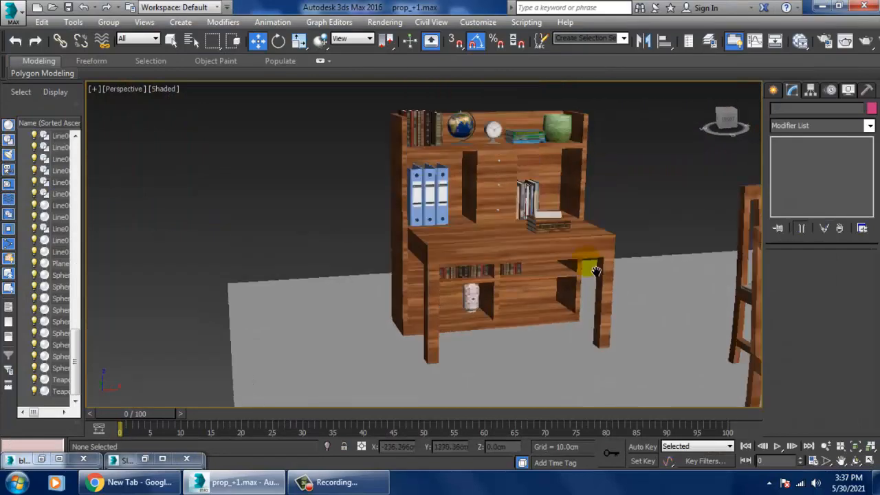
middle_drag(614, 213, 506, 300)
middle_drag(573, 321, 653, 302)
middle_drag(450, 241, 441, 237)
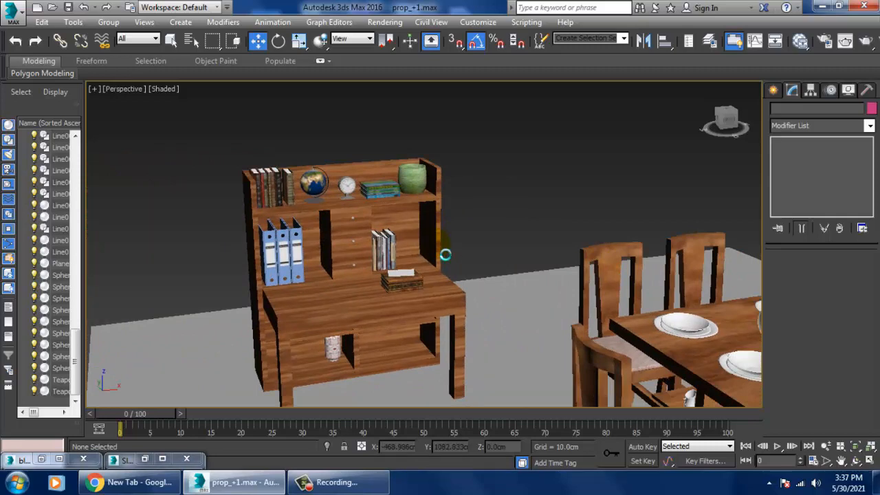
alt+middle_drag(547, 314, 580, 275)
click(433, 274)
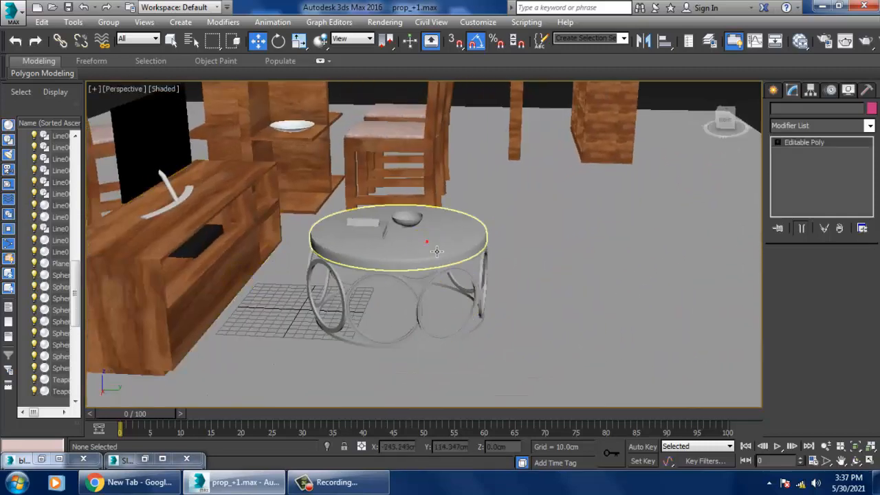
scroll(430, 272, up, 4)
alt+middle_drag(429, 272, 486, 282)
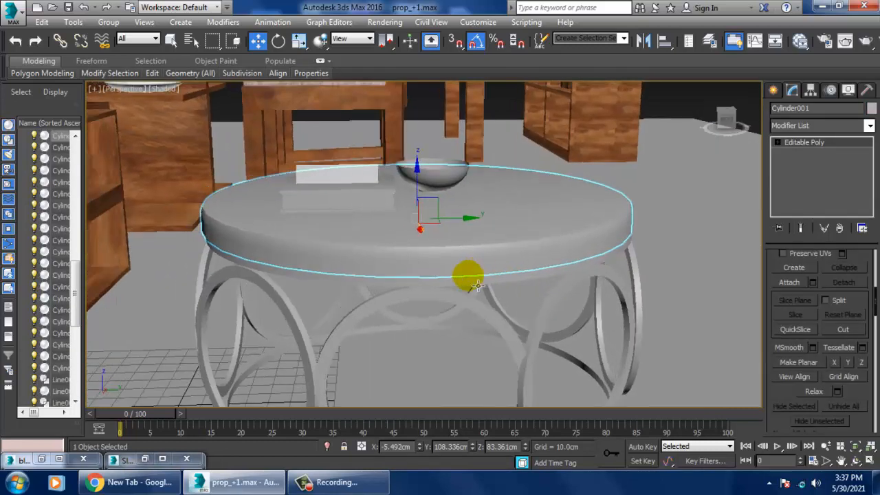
Assign the existing wood bitmap VRayMtl to the selected round tabletop
key(m)
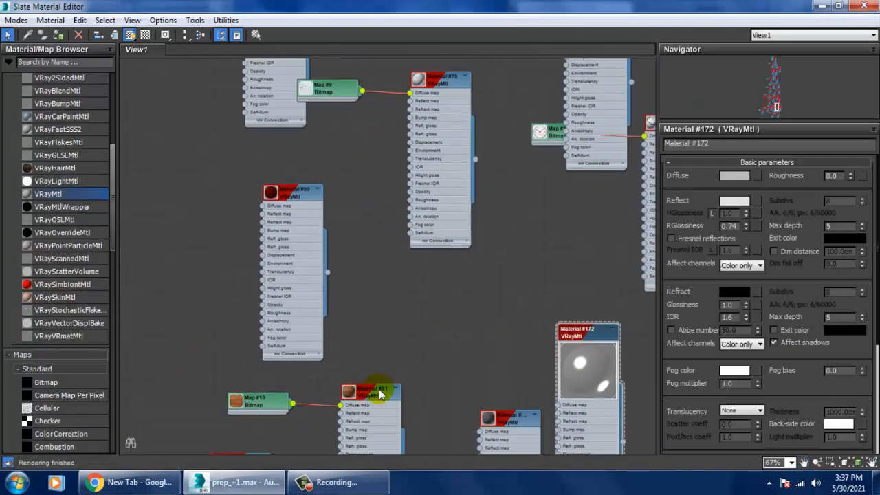
click(379, 389)
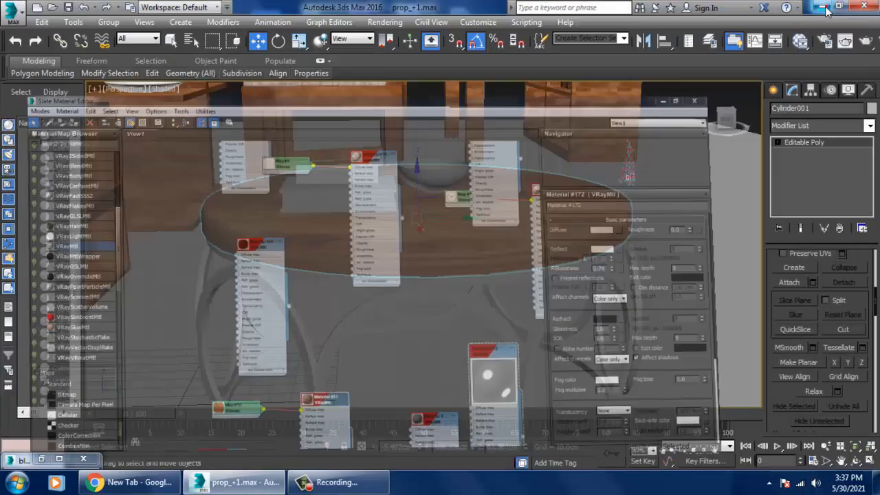
click(822, 5)
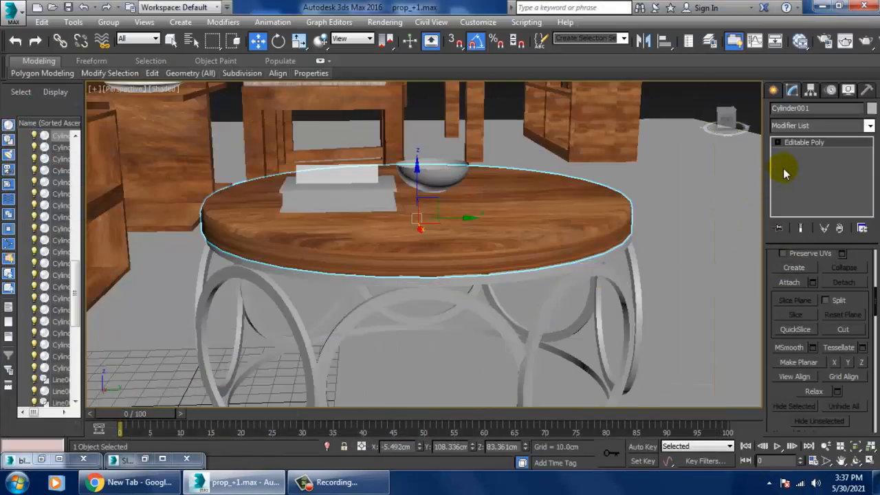
click(809, 125)
click(577, 232)
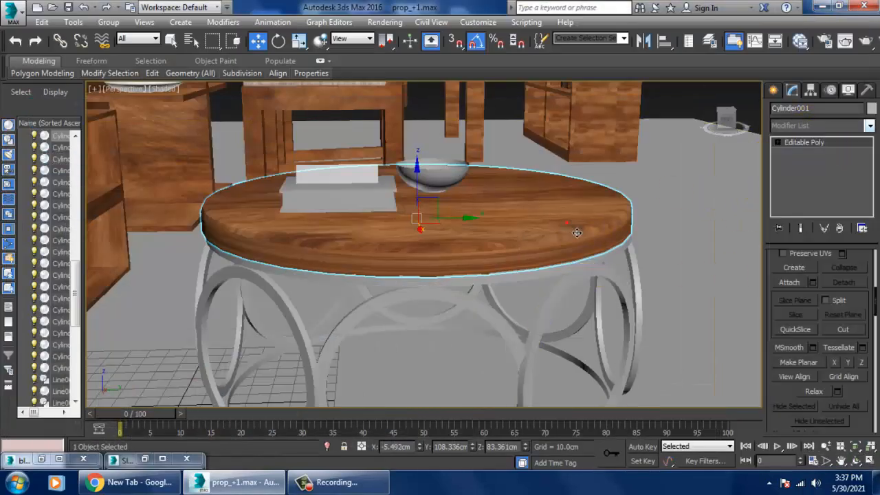
Create a new VRayMtl in an empty area of the material editor with white refraction and IOR 2.8
key(m)
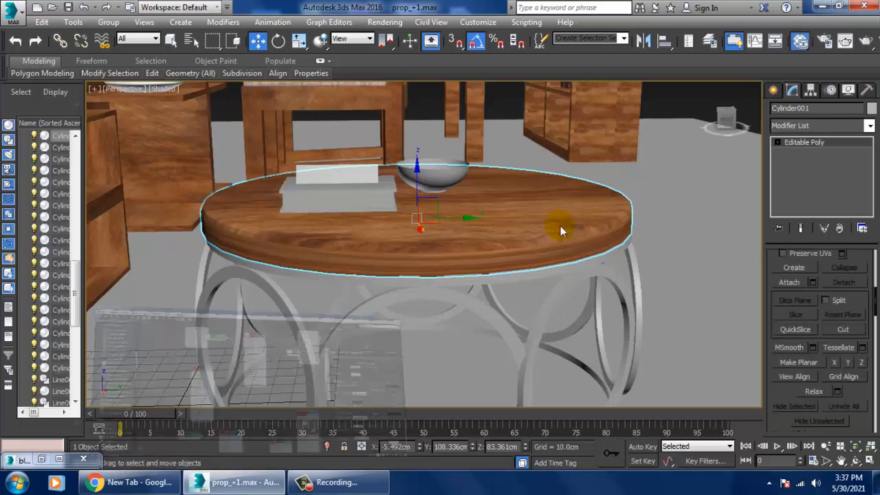
middle_drag(419, 254, 403, 297)
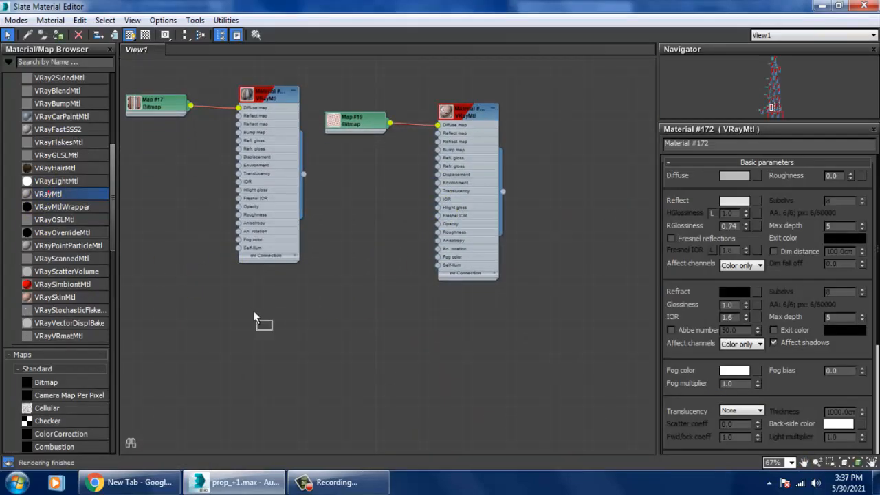
drag(254, 318, 362, 343)
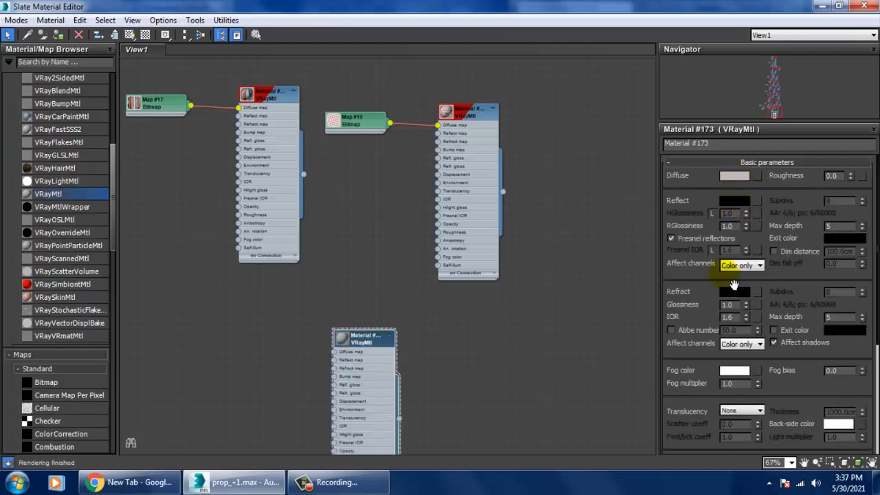
click(731, 293)
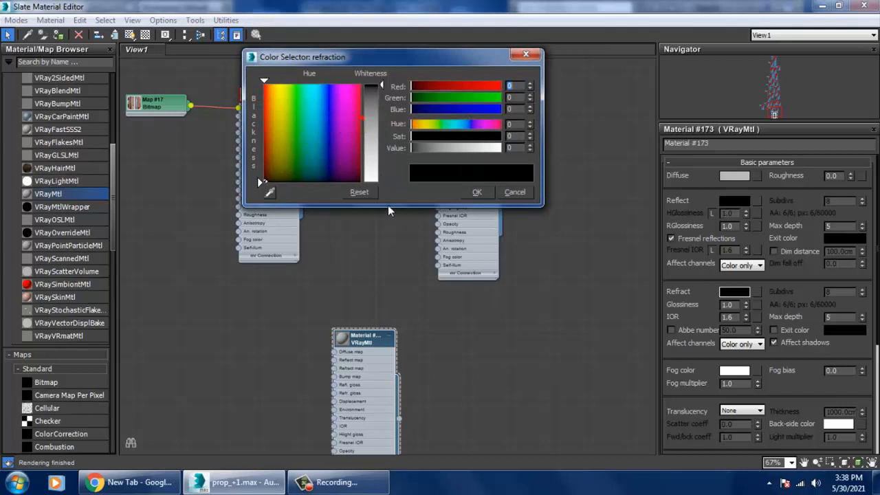
drag(374, 151, 374, 183)
click(476, 193)
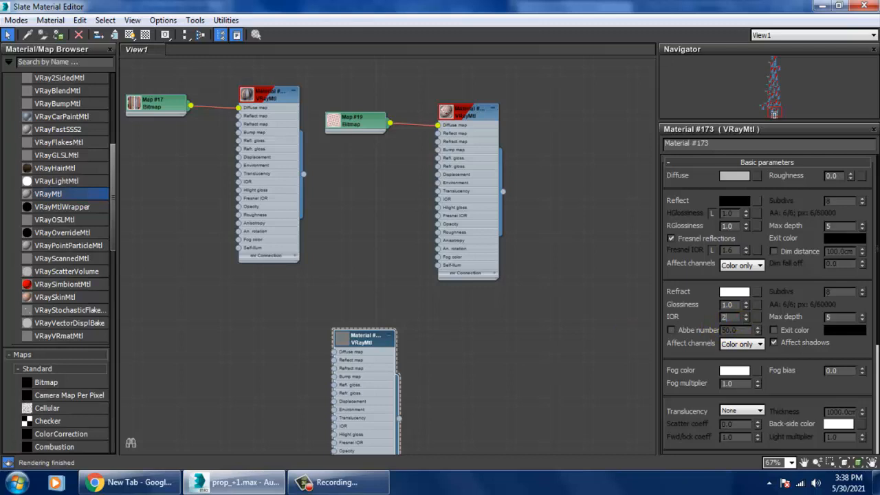
Lighten the new material's diffuse colour to near white and assign it to the round tabletop
click(735, 180)
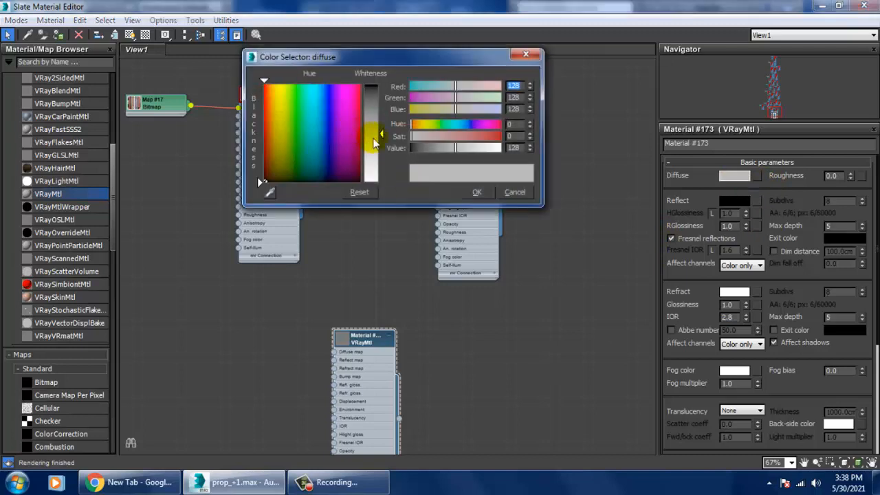
drag(376, 138, 377, 165)
click(477, 192)
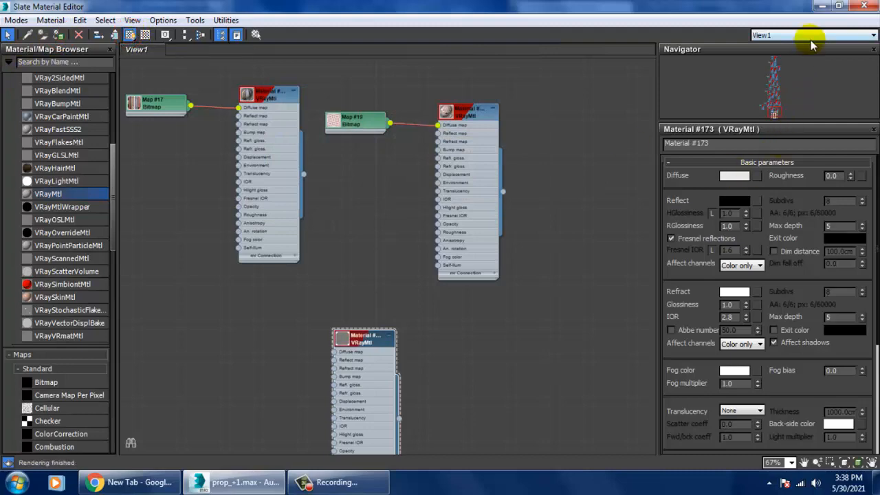
click(822, 5)
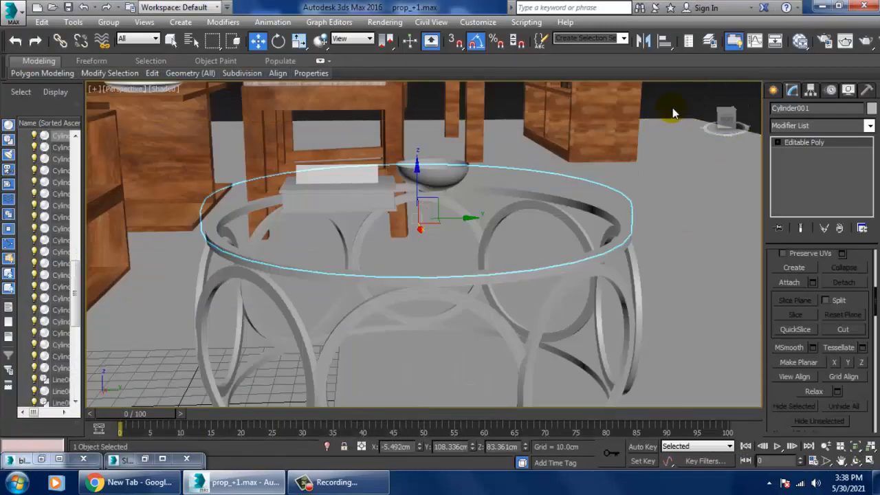
click(672, 107)
scroll(487, 261, up, 5)
scroll(475, 191, down, 5)
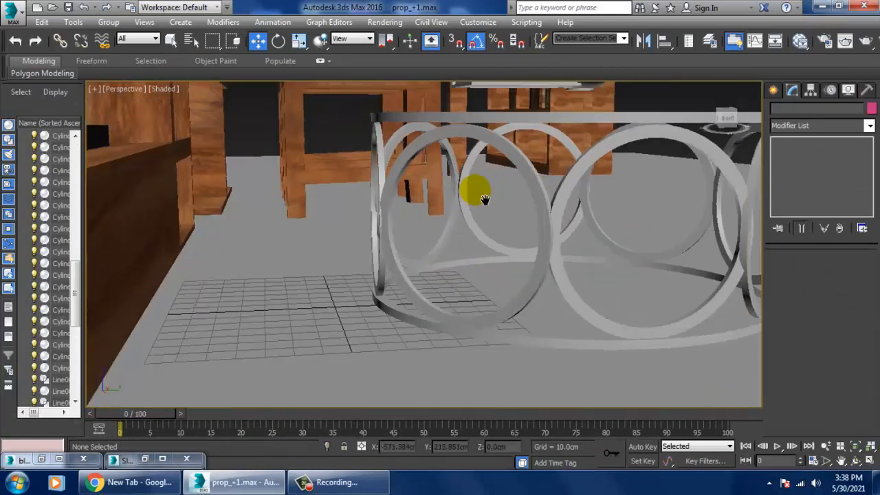
click(462, 193)
click(462, 193)
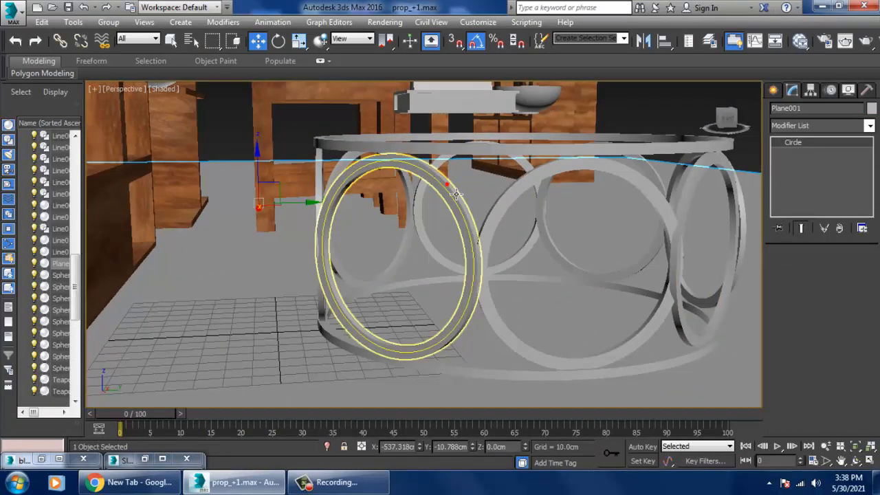
ctrl+click(455, 180)
alt+middle_drag(456, 179, 552, 226)
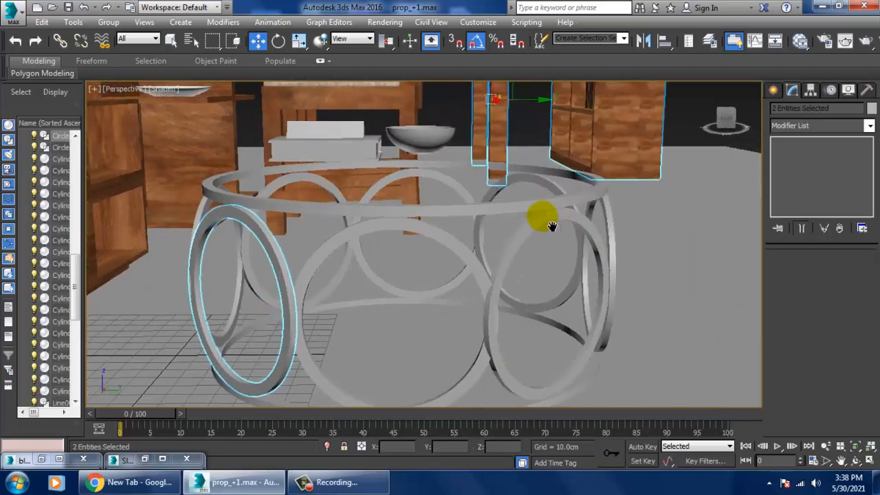
click(419, 196)
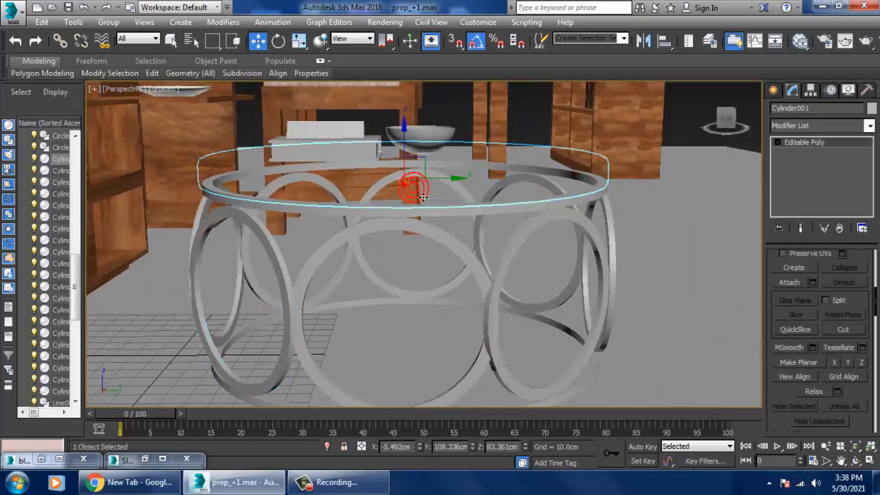
Select all ten ring shapes of the round table's frame, including the top and bottom rims
click(486, 291)
ctrl+click(447, 243)
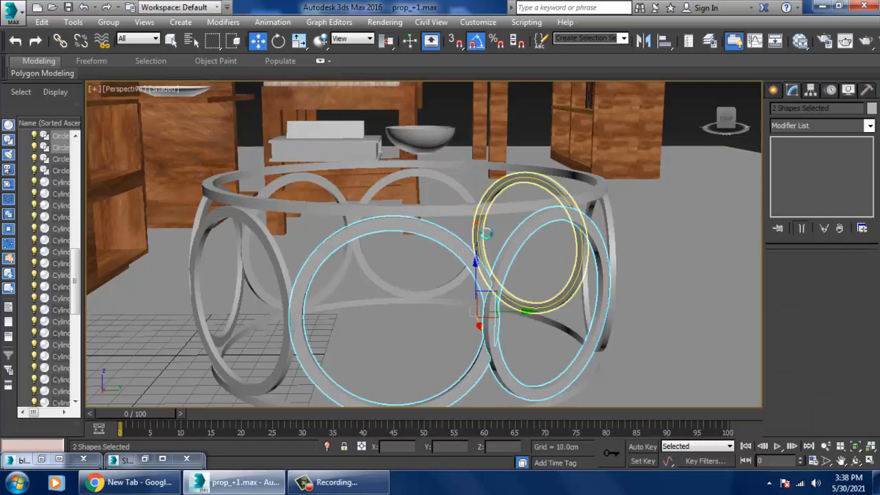
ctrl+click(485, 234)
ctrl+click(364, 222)
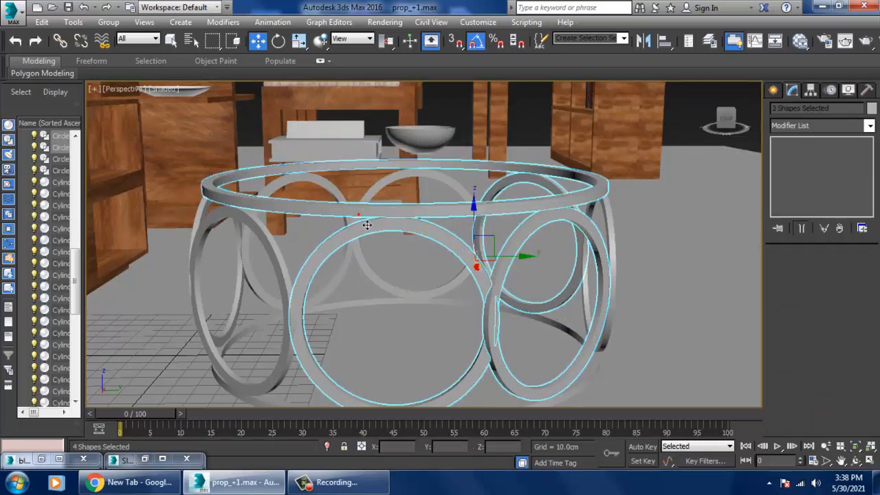
ctrl+click(284, 257)
ctrl+click(223, 227)
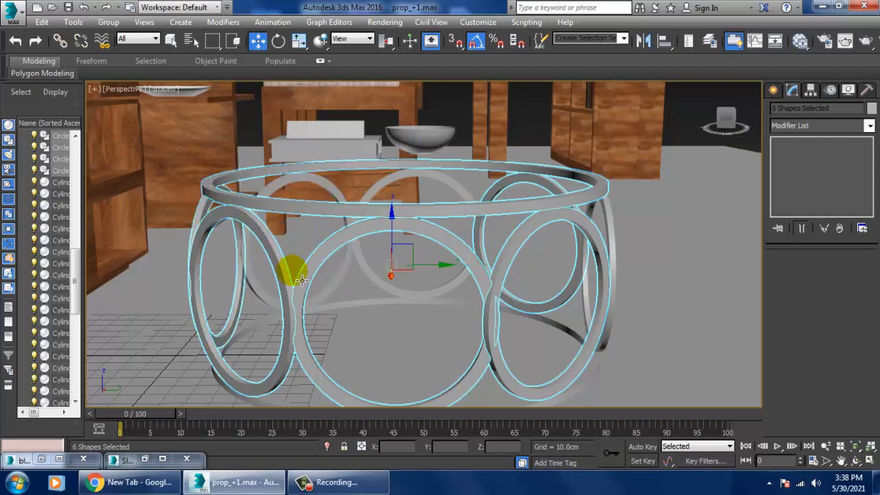
ctrl+click(255, 285)
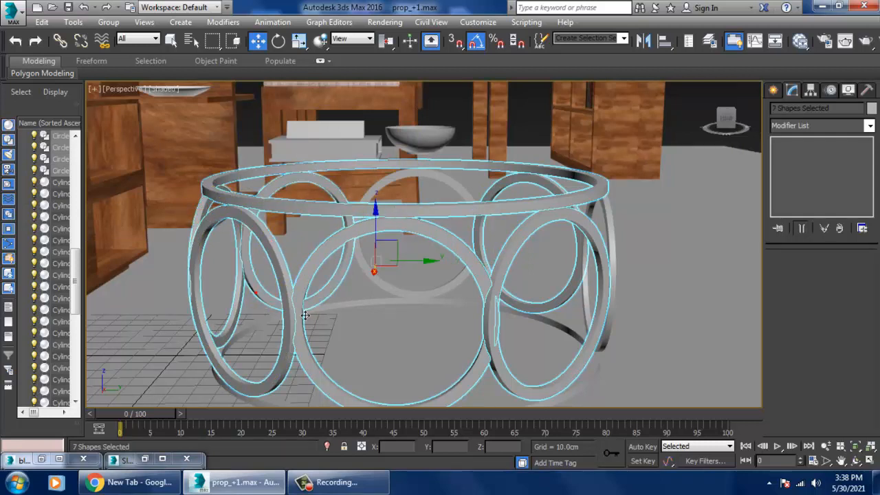
ctrl+click(419, 288)
ctrl+click(389, 307)
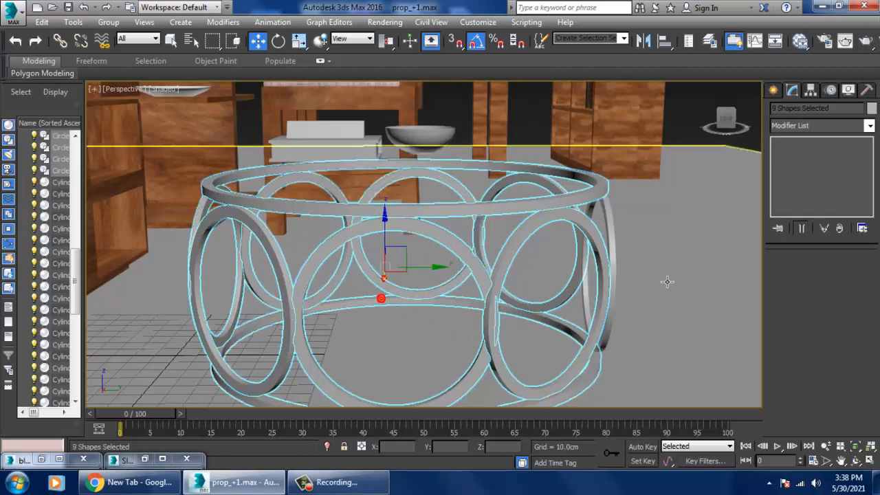
ctrl+click(612, 232)
alt+middle_drag(612, 232, 572, 230)
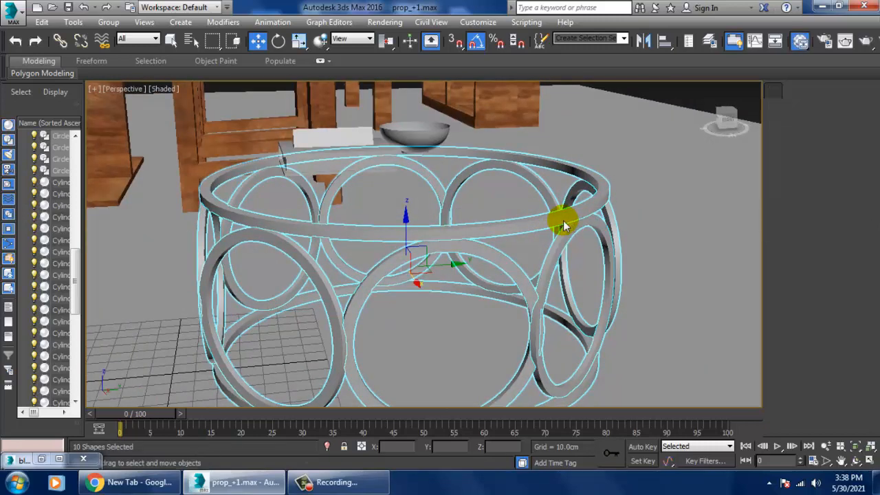
Create another VRayMtl beside the refractive one and choose a Bitmap for its diffuse map
key(m)
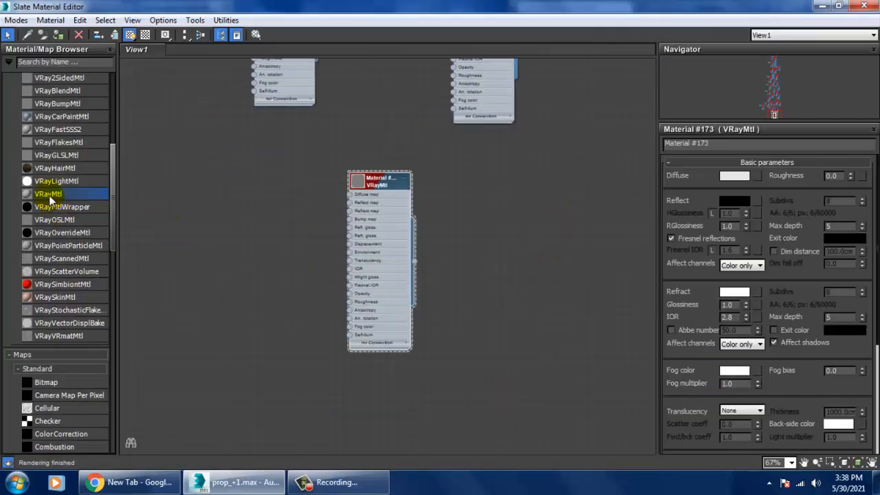
drag(479, 310, 481, 313)
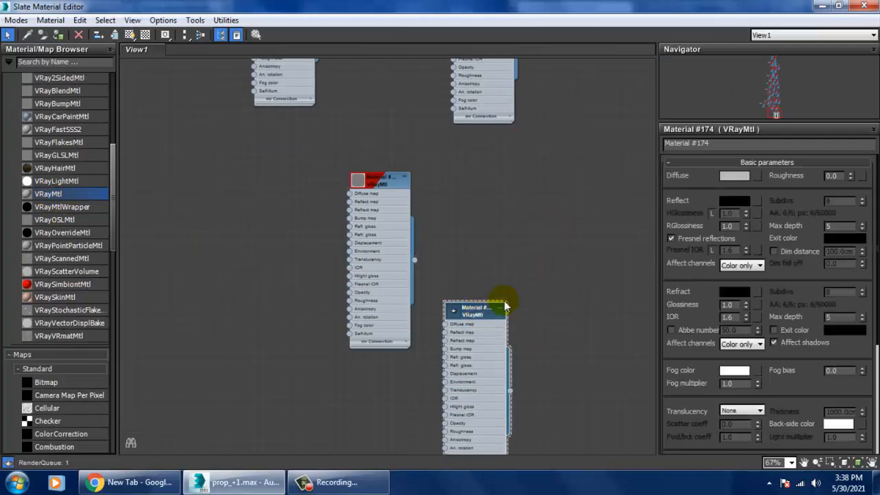
click(756, 176)
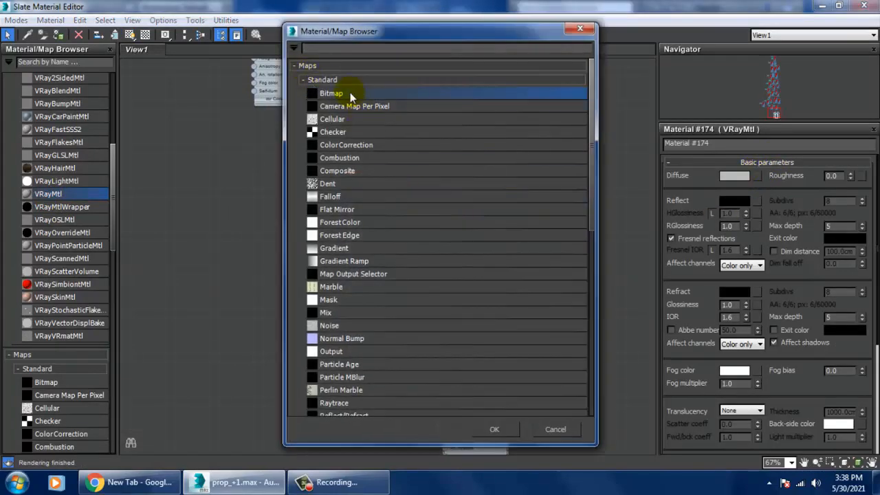
double_click(350, 93)
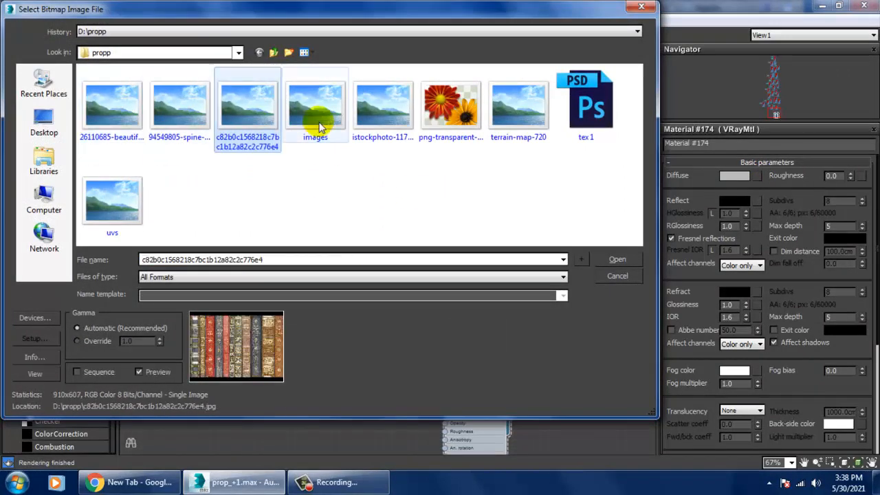
Look through the images in the propp and May 2021 folders for a texture that suits the ring frame
click(316, 118)
click(353, 112)
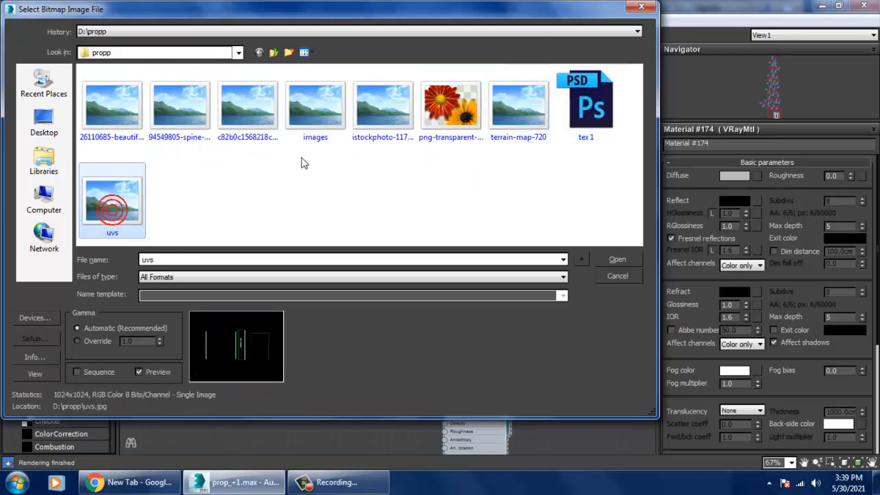
click(274, 54)
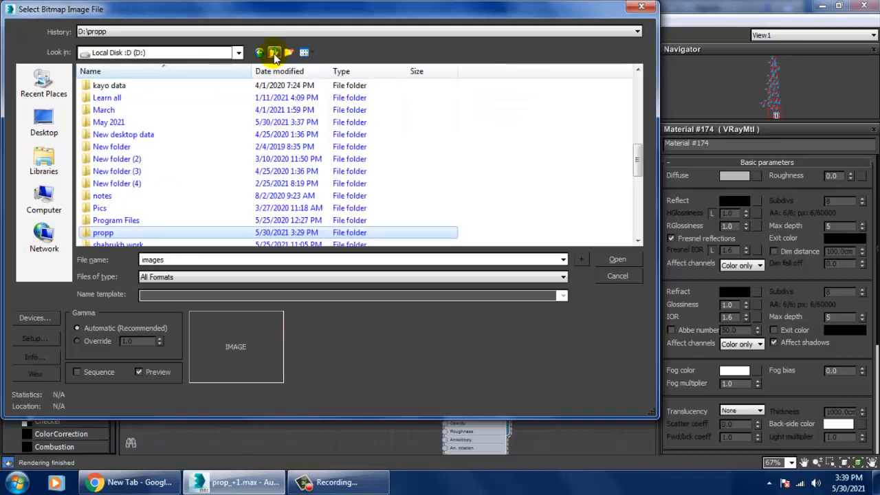
click(50, 195)
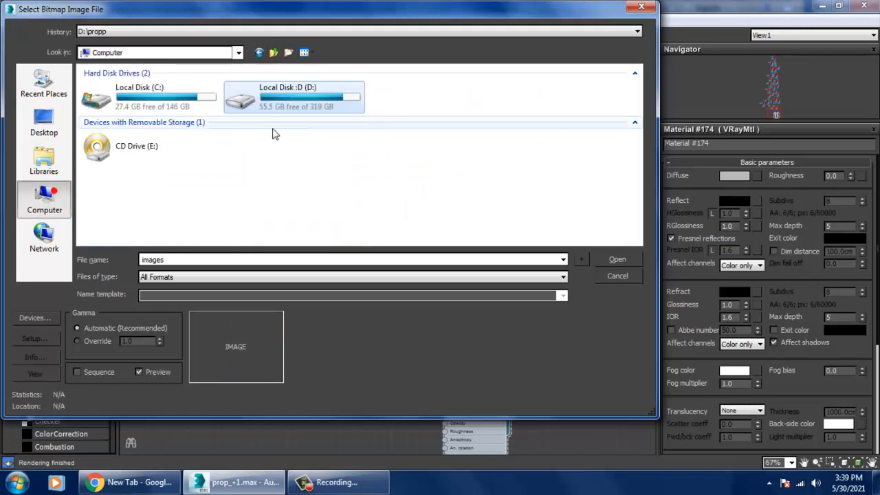
double_click(295, 102)
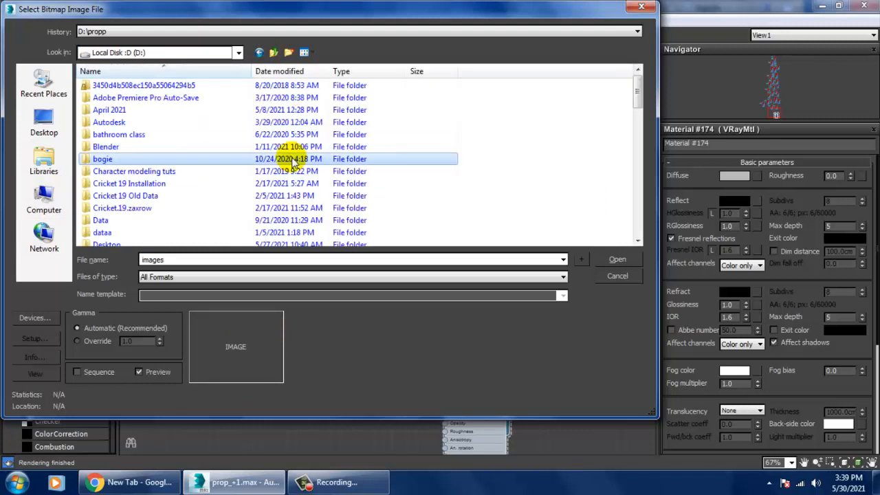
scroll(138, 94, down, 8)
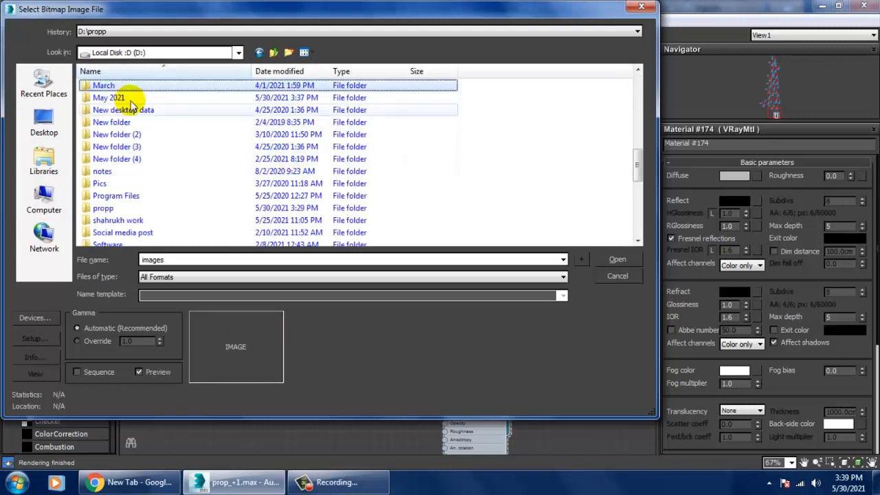
double_click(113, 102)
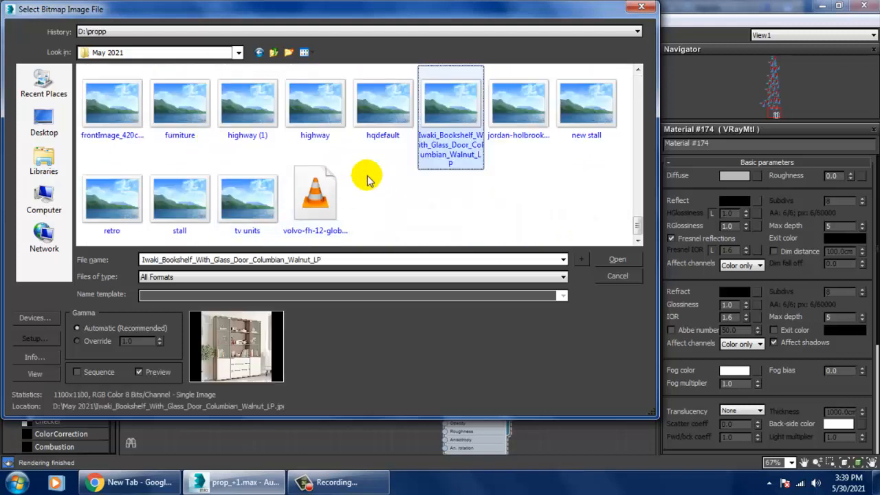
click(246, 195)
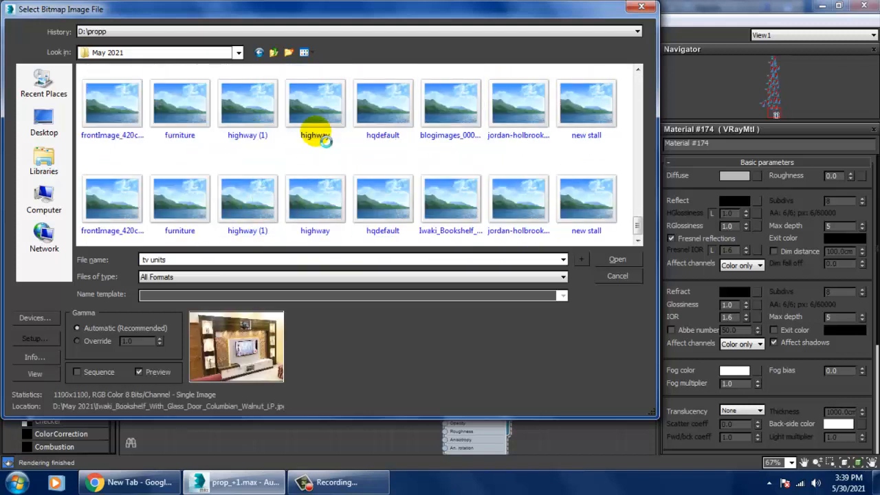
scroll(288, 144, up, 6)
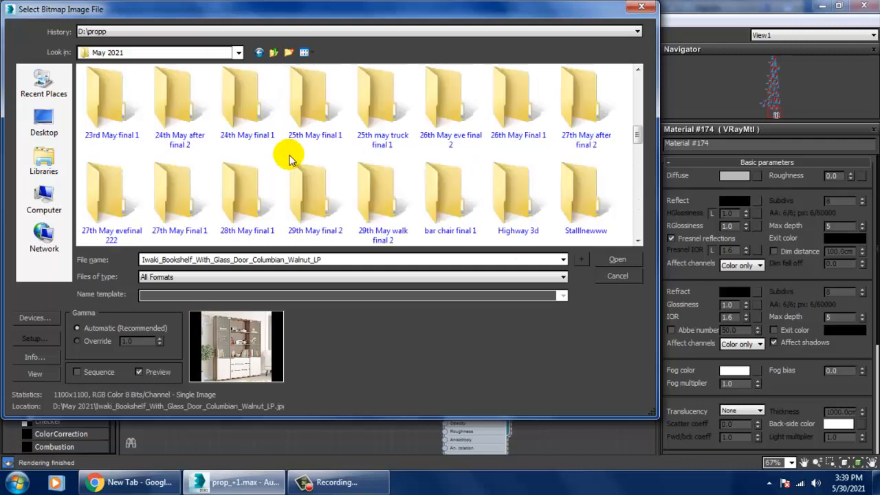
scroll(288, 158, up, 3)
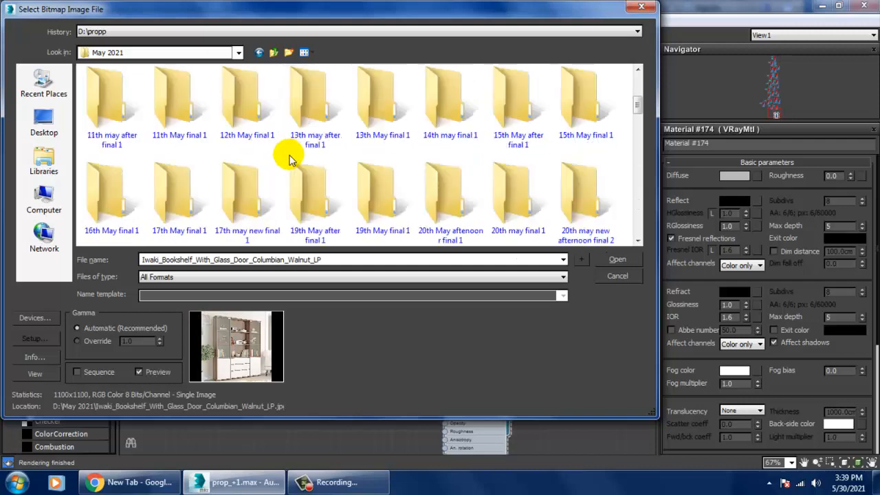
click(276, 52)
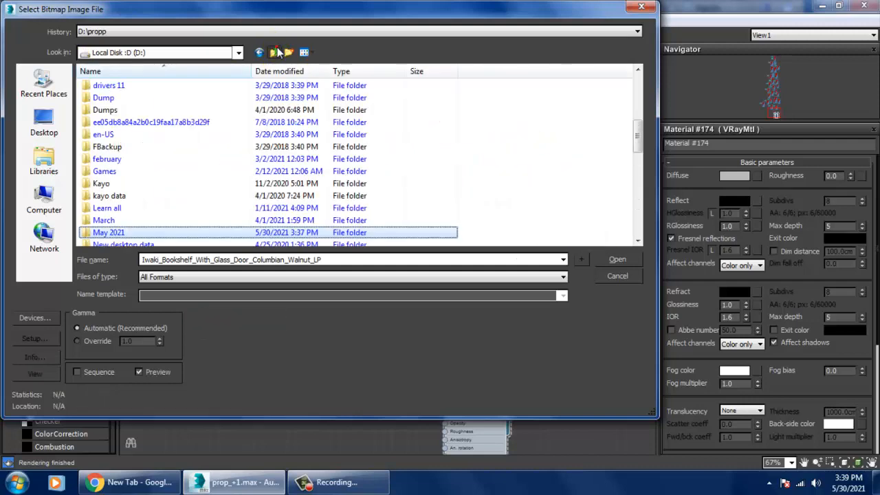
Open the Tex folder inside April 2021 > Interior new 1 on drive D as the bitmap source
click(128, 182)
key(a)
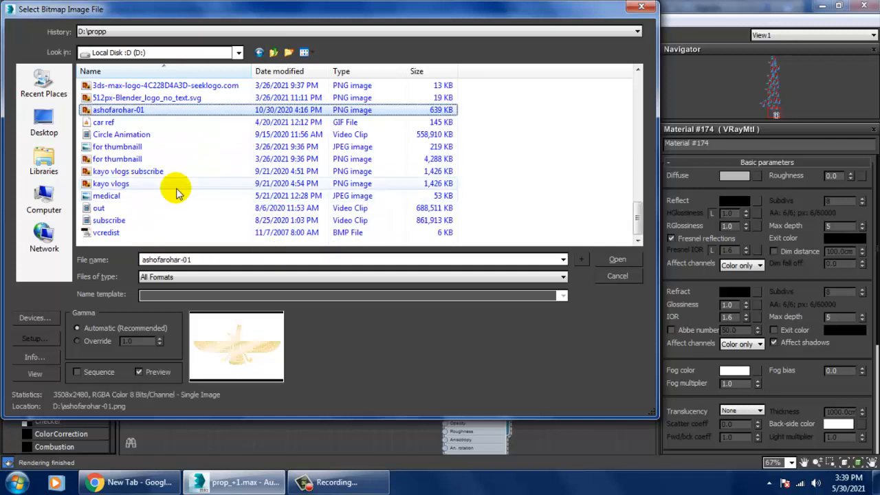
key(a)
key(a)
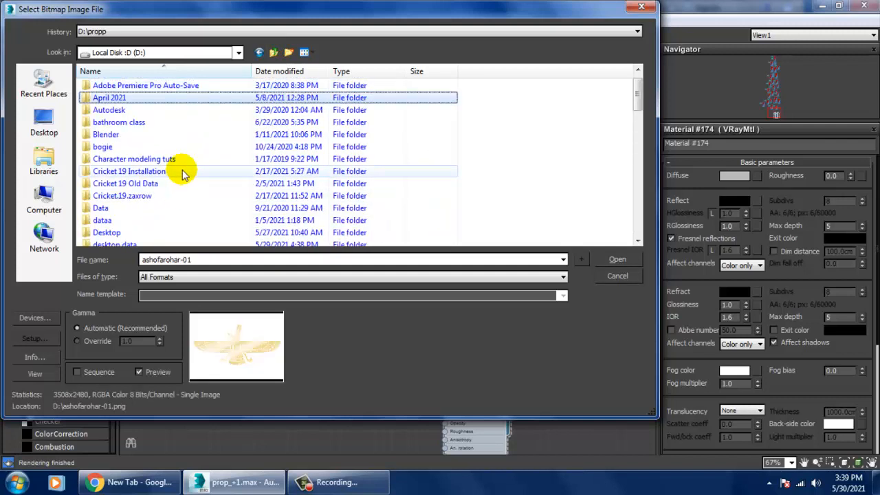
double_click(111, 98)
click(187, 114)
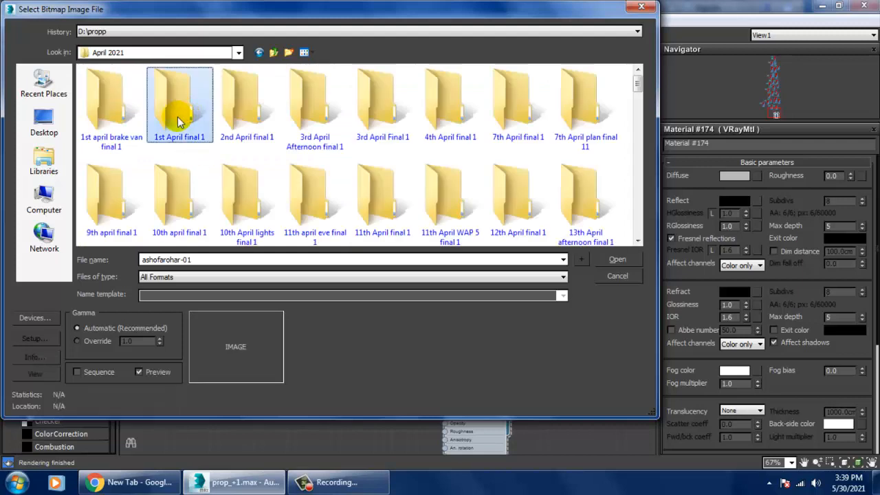
key(i)
double_click(512, 95)
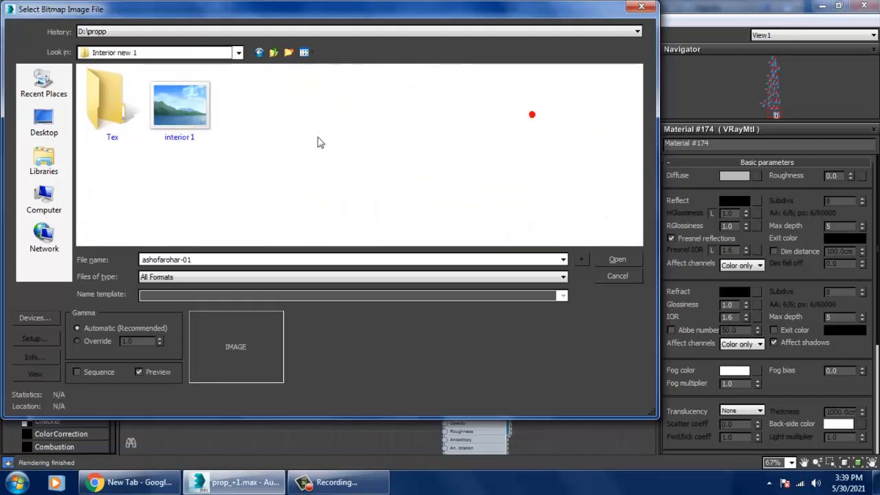
double_click(114, 96)
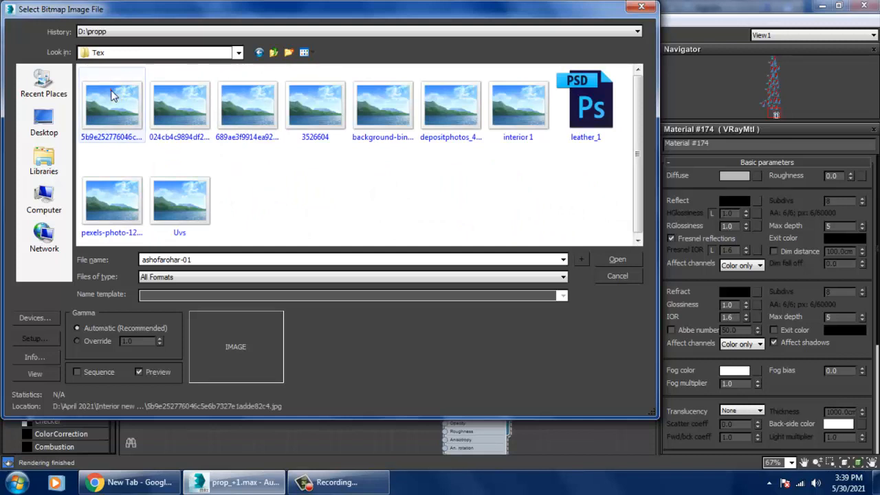
Load the 024cb4c9894df2b015e9d80131b4f1ec wood image as the diffuse bitmap and assign the material to the selected ring shapes
click(112, 96)
click(182, 102)
click(248, 110)
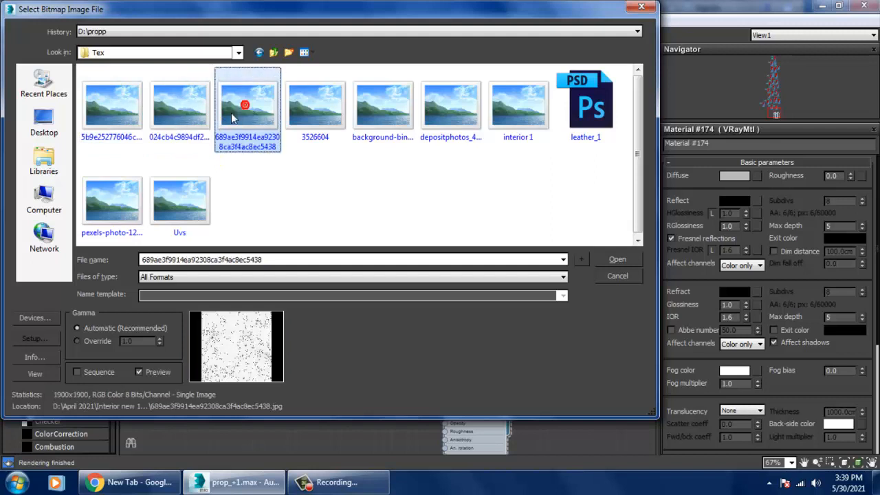
click(173, 101)
click(319, 108)
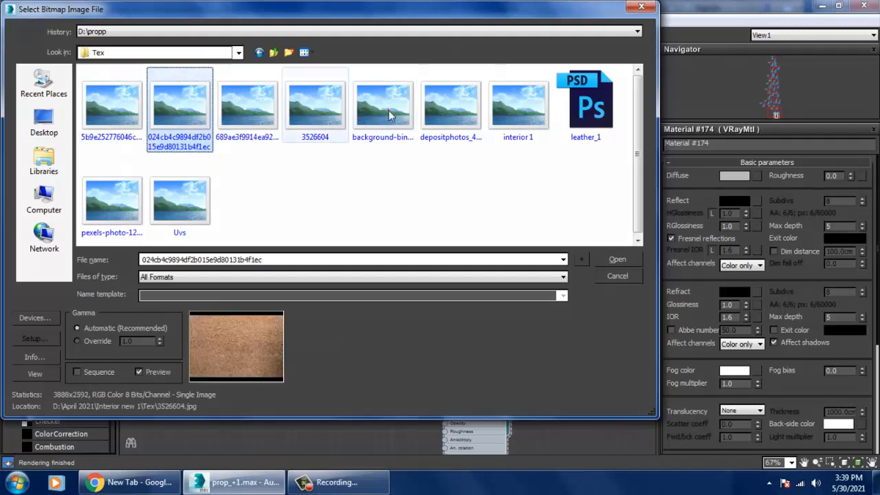
click(395, 116)
click(447, 108)
click(558, 114)
click(520, 110)
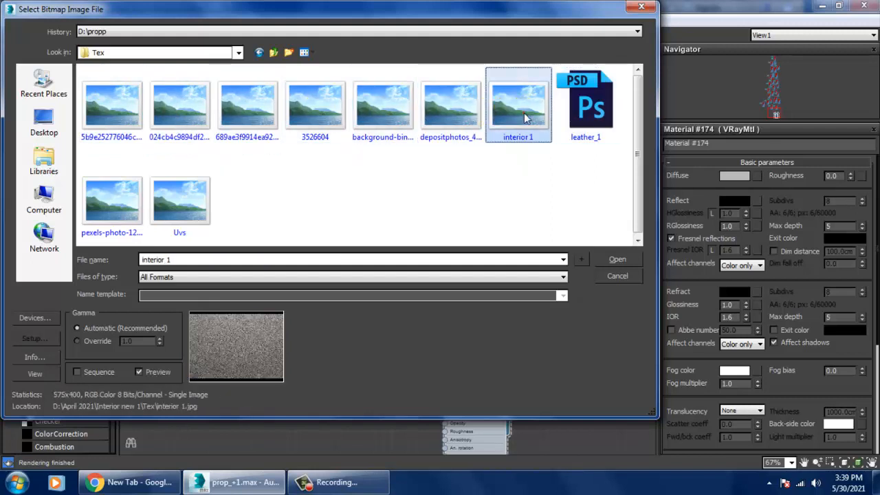
click(114, 213)
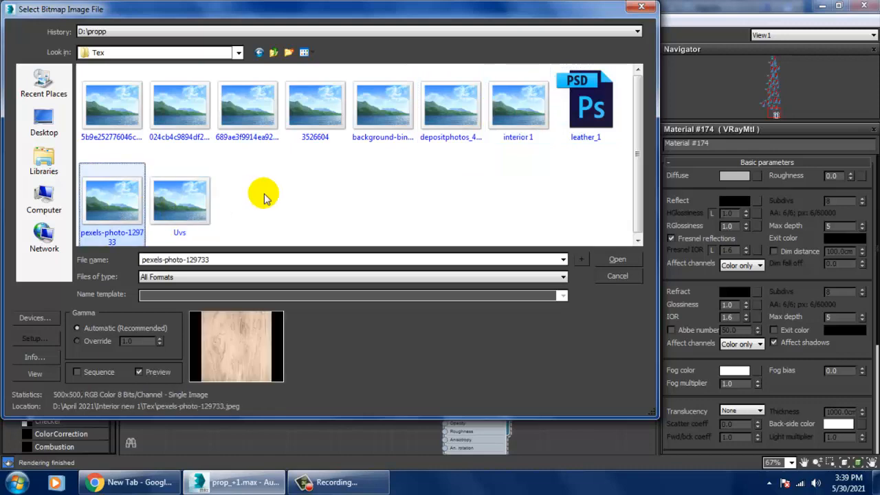
click(170, 110)
click(231, 104)
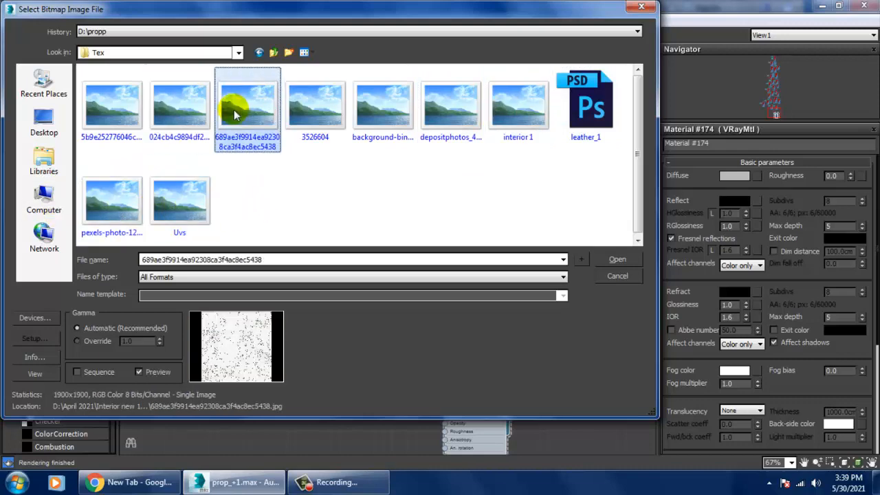
double_click(189, 103)
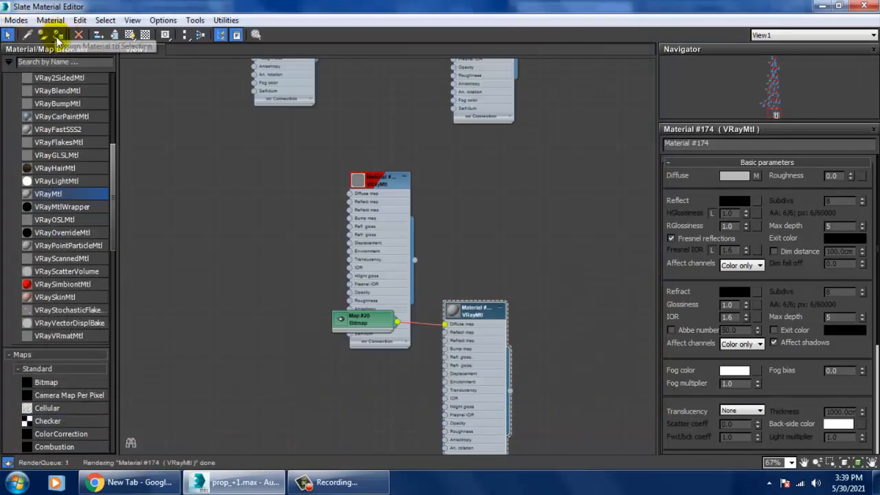
click(822, 5)
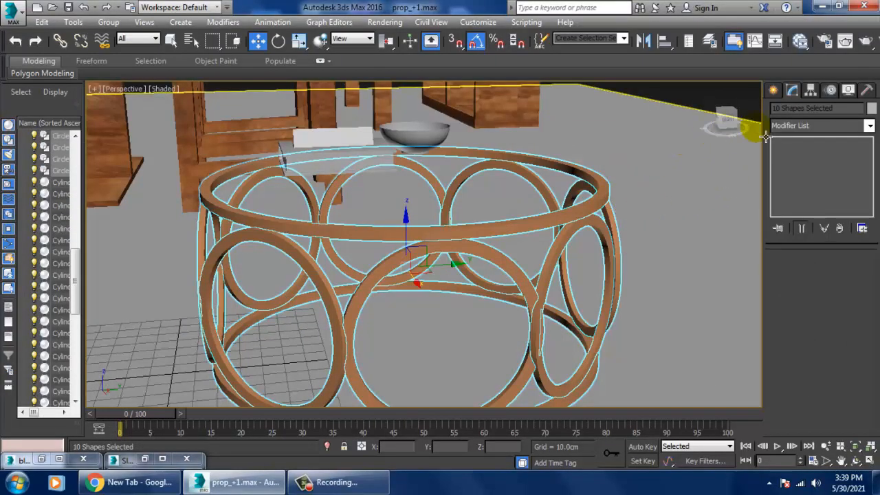
Add a UVW Map modifier with Box mapping to the ten ring shapes and deselect them
click(825, 125)
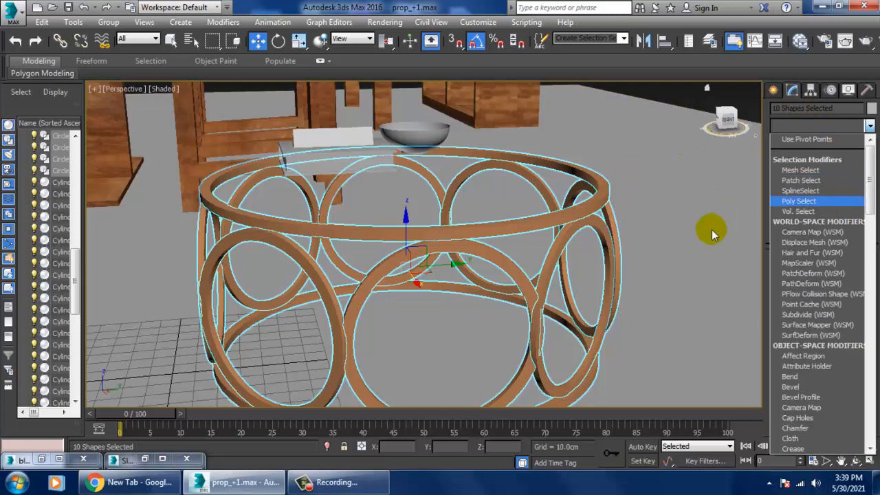
key(u)
click(797, 335)
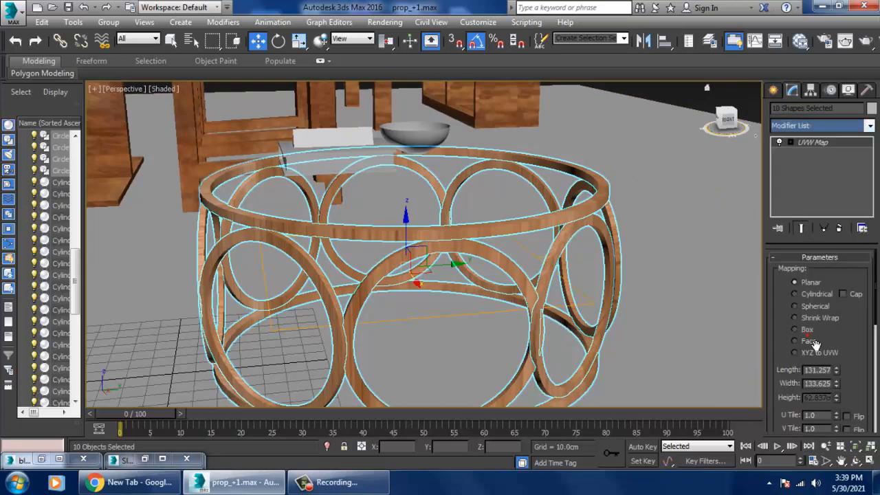
click(795, 330)
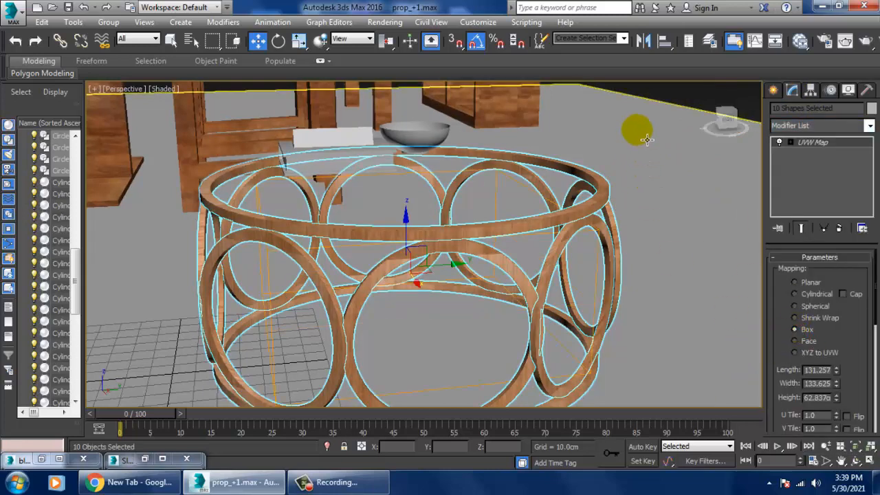
click(676, 99)
Set the ring frame material's reflection colour to a mid grey and close the material editor
scroll(520, 268, down, 4)
mouse_move(527, 272)
alt+middle_down()
mouse_move(532, 278)
mouse_move(520, 275)
alt+middle_up()
scroll(454, 295, up, 4)
key(m)
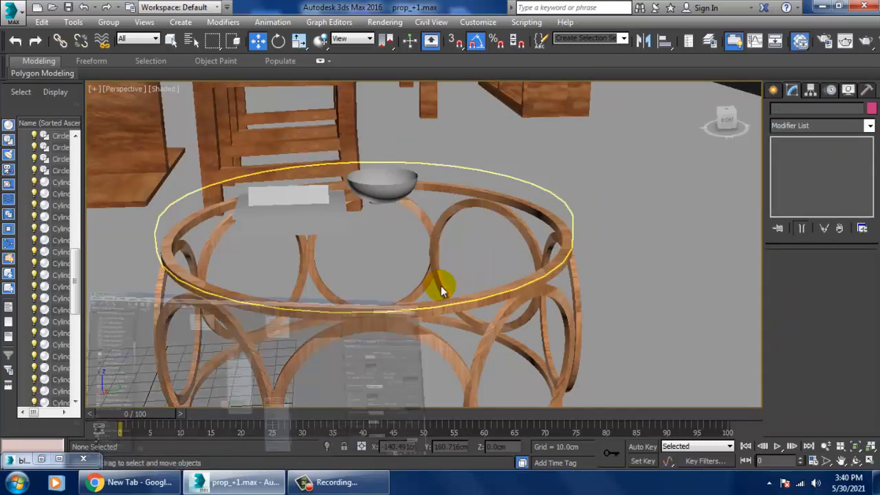
click(734, 203)
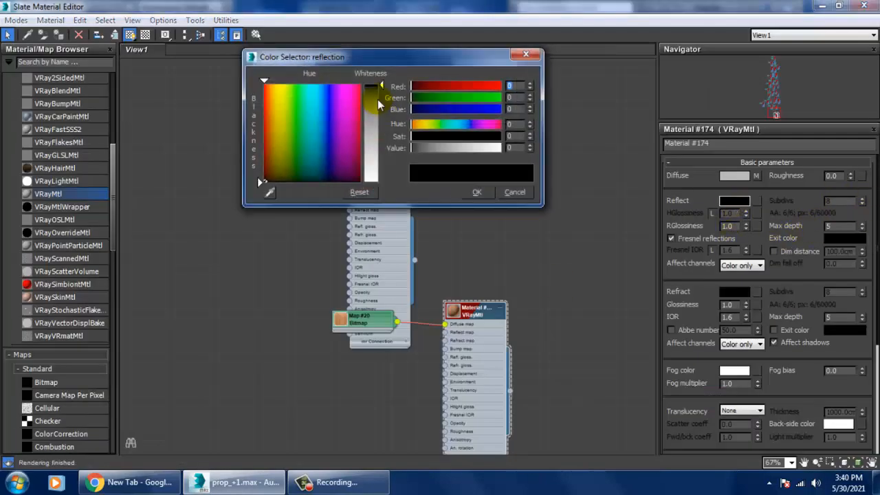
drag(378, 104, 380, 114)
click(478, 192)
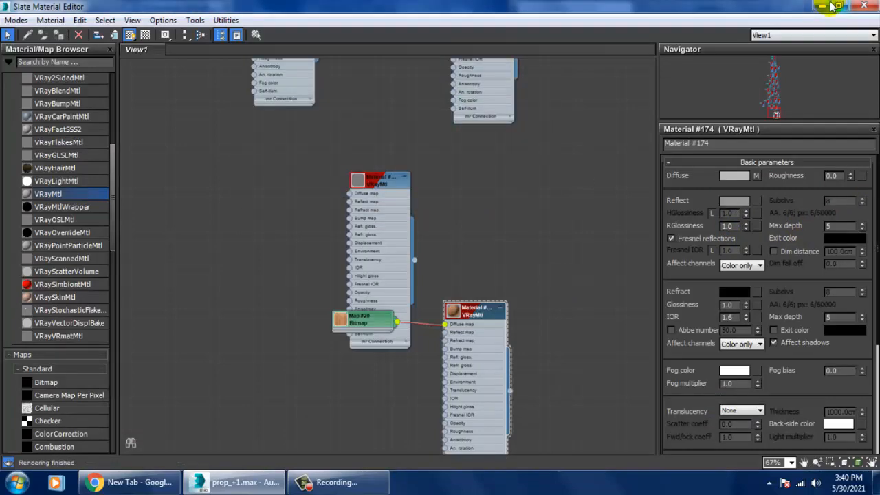
click(864, 6)
Delete the untextured book lying on the round glass tabletop
scroll(520, 226, down, 4)
scroll(441, 260, up, 1)
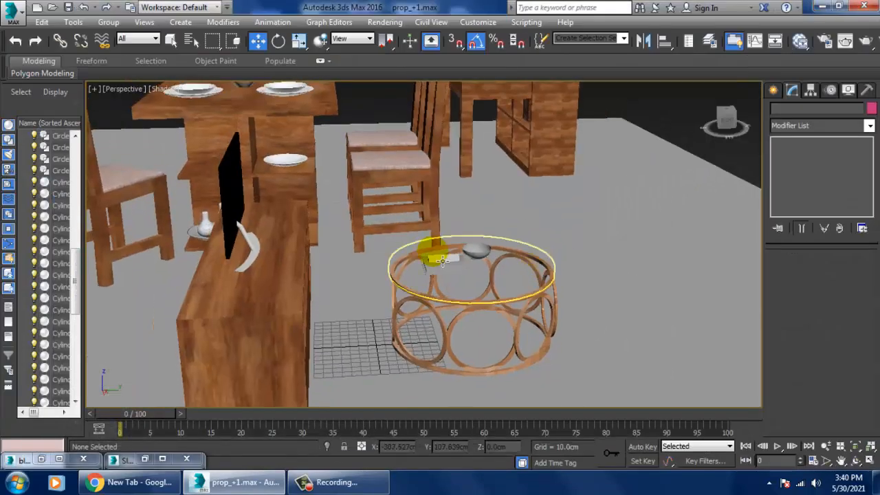
click(458, 274)
scroll(469, 263, up, 12)
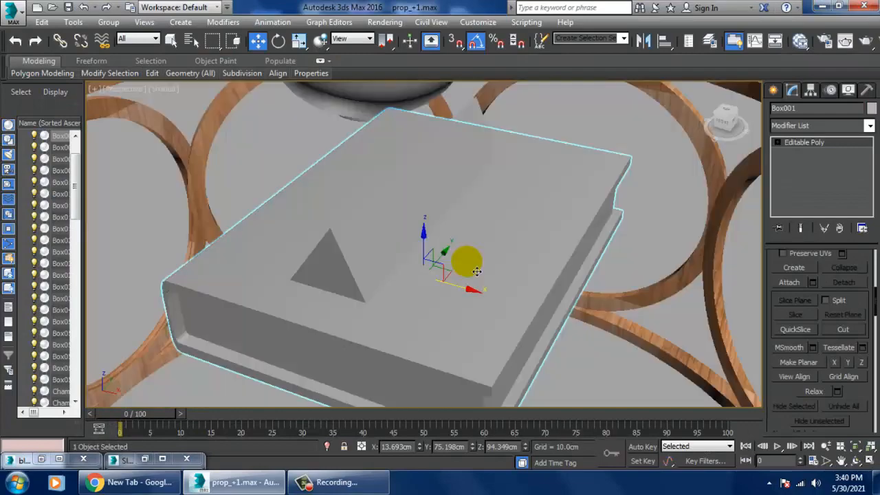
mouse_move(476, 271)
alt+middle_down()
mouse_move(463, 266)
mouse_move(625, 242)
mouse_move(580, 255)
mouse_move(532, 253)
mouse_move(499, 277)
mouse_move(479, 257)
mouse_move(517, 267)
mouse_move(488, 269)
alt+middle_up()
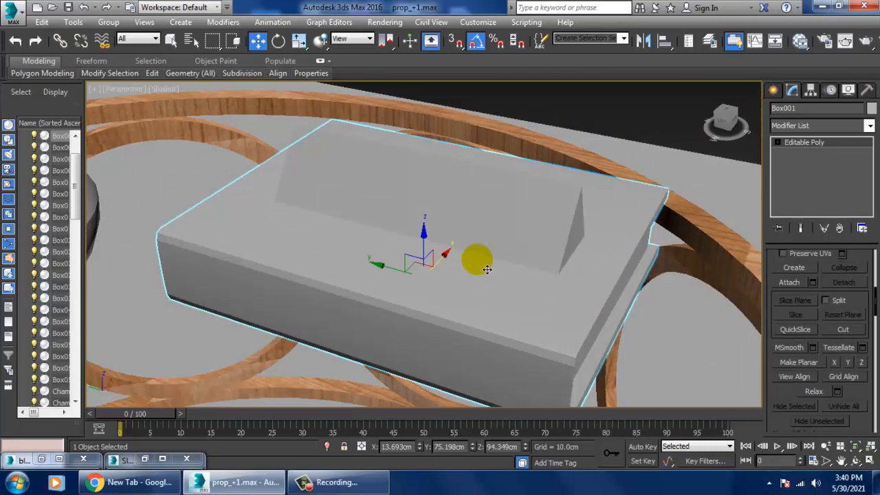
scroll(462, 278, down, 2)
key(Delete)
Make a copy of the single upright book beside the globe on the study desk and place it out toward the round coffee table
scroll(668, 230, down, 5)
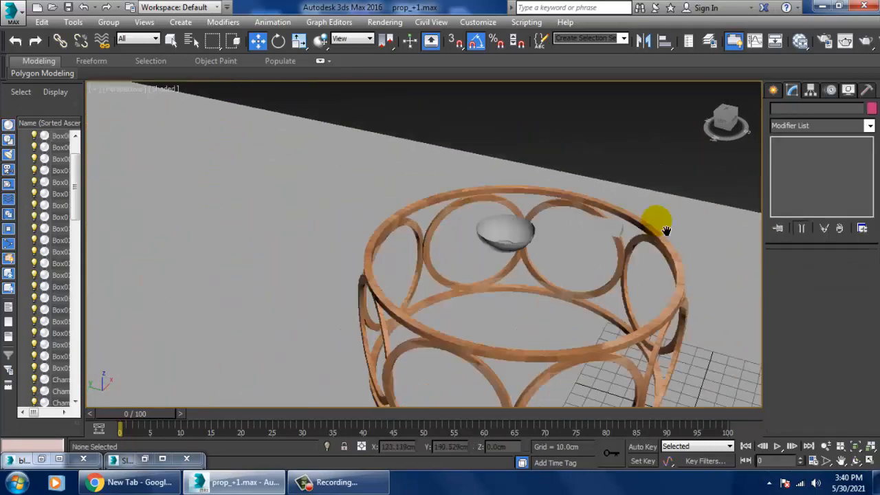
middle_drag(540, 277, 497, 226)
scroll(577, 259, down, 6)
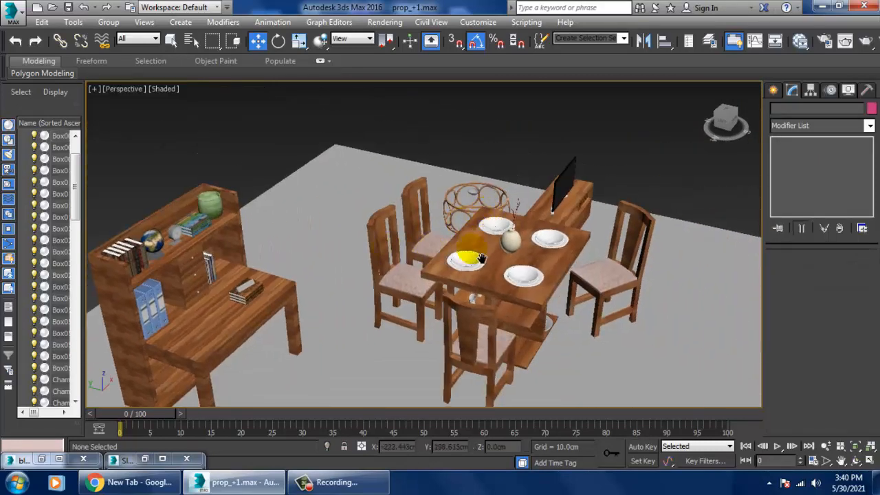
scroll(477, 259, down, 3)
scroll(385, 286, up, 6)
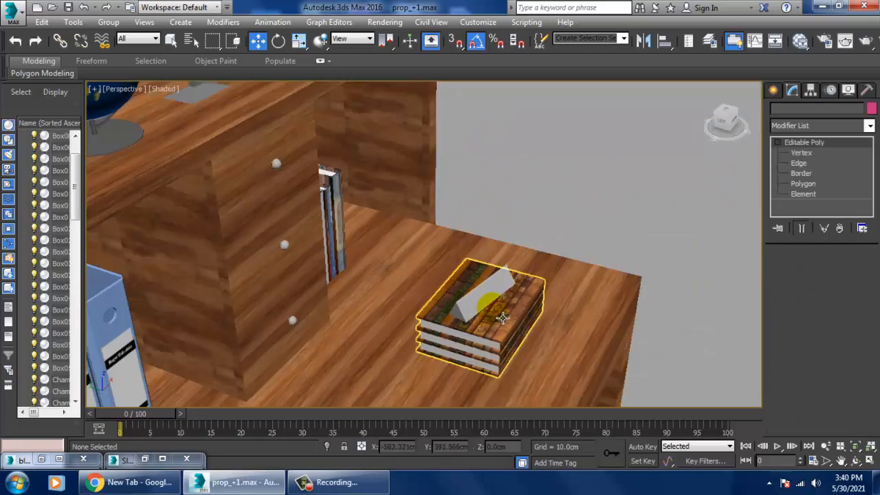
click(426, 309)
scroll(426, 309, down, 5)
scroll(446, 261, up, 2)
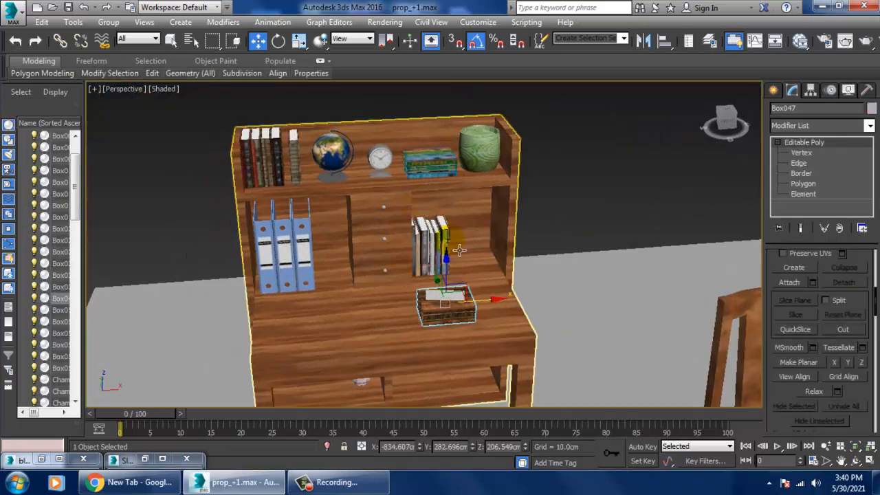
middle_drag(361, 266, 366, 273)
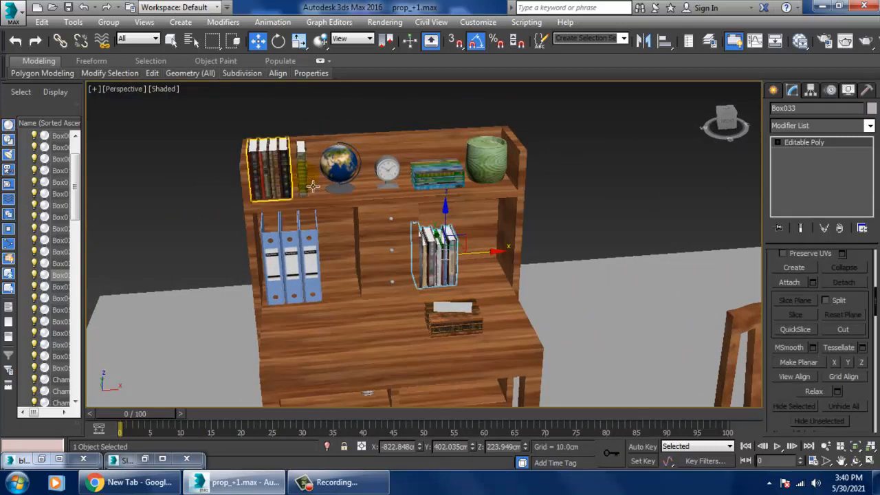
click(303, 172)
scroll(358, 218, down, 4)
middle_drag(411, 234, 306, 256)
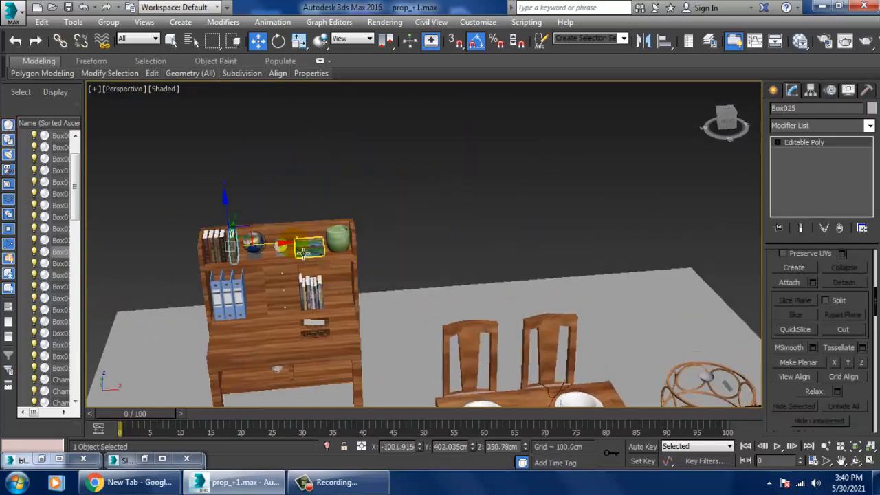
mouse_move(288, 251)
shift+mouse_down()
mouse_move(462, 237)
mouse_move(687, 256)
shift+mouse_up()
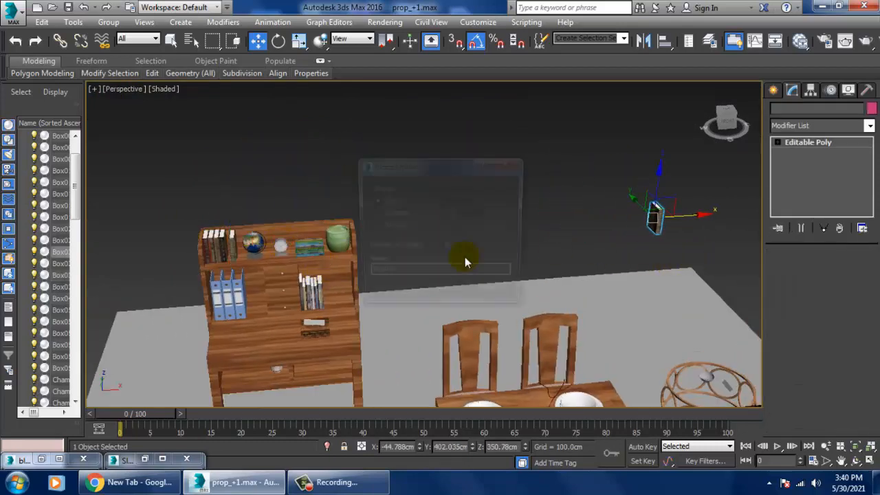
click(440, 294)
Rotate the copied book to lie flat and align it to the round tabletop in X, Y and Z, pivot point to pivot point
key(e)
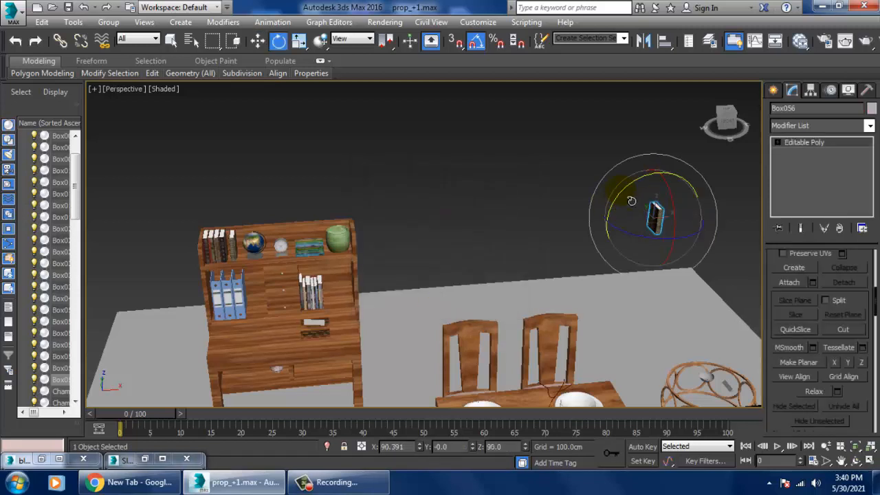
mouse_move(629, 200)
mouse_down()
mouse_move(611, 189)
mouse_move(614, 199)
mouse_up()
key(alt+a)
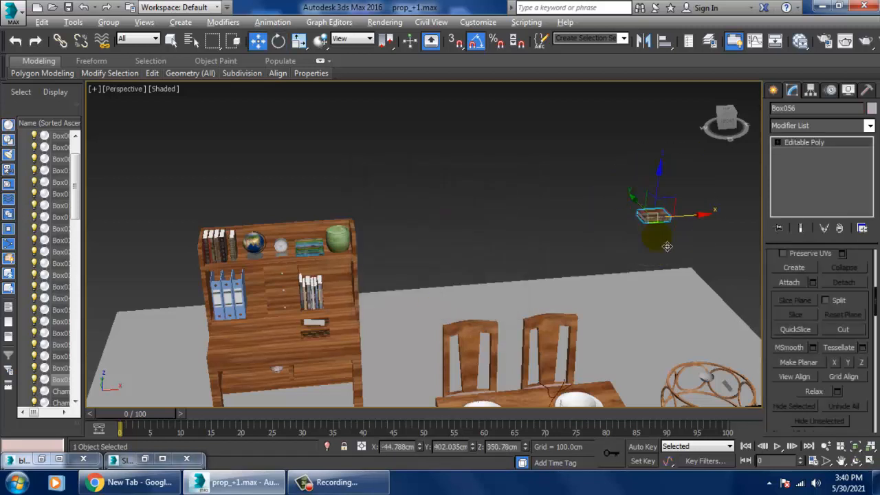
click(713, 396)
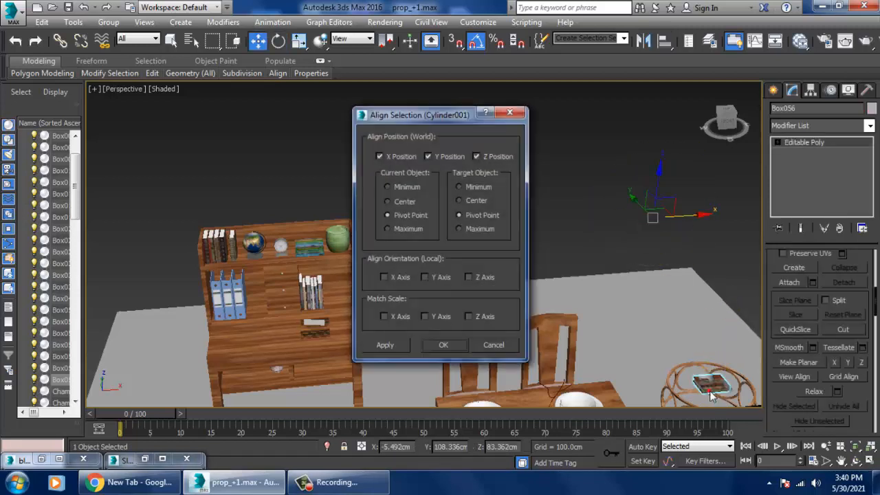
click(443, 345)
Move the copied book about 42 cm along Y, away from the bowl on the round tabletop
key(z)
scroll(533, 281, down, 5)
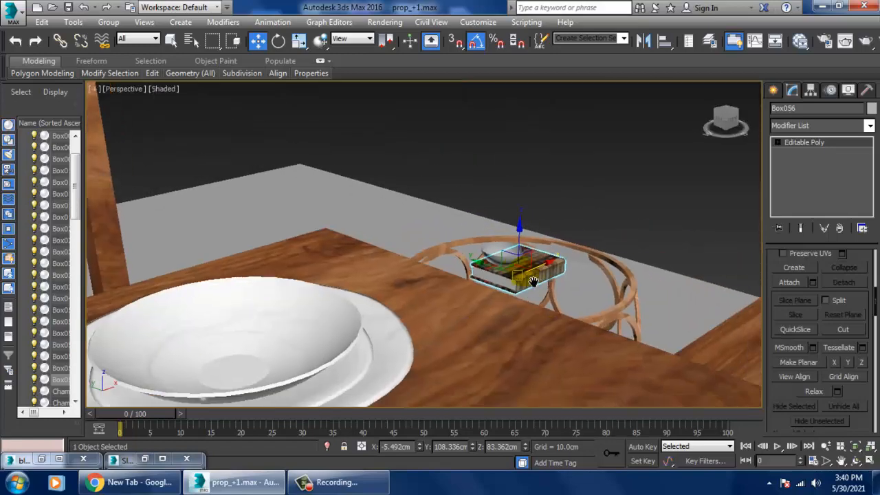
middle_drag(533, 282, 509, 281)
drag(493, 274, 538, 282)
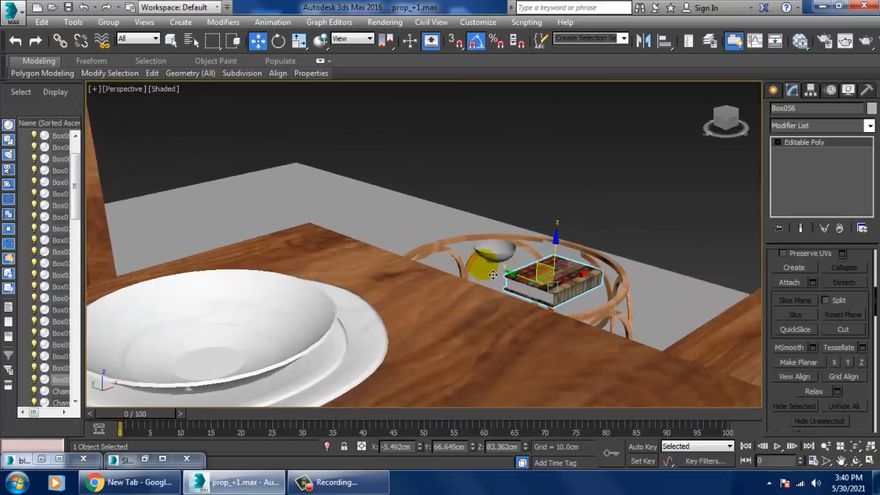
alt+middle_drag(501, 273, 262, 272)
Show the Front view in wireframe and lower the bowl very slightly toward the round tabletop, to about 106.22 cm in Z
key(alt+w)
middle_click(620, 179)
key(alt+w)
key(z)
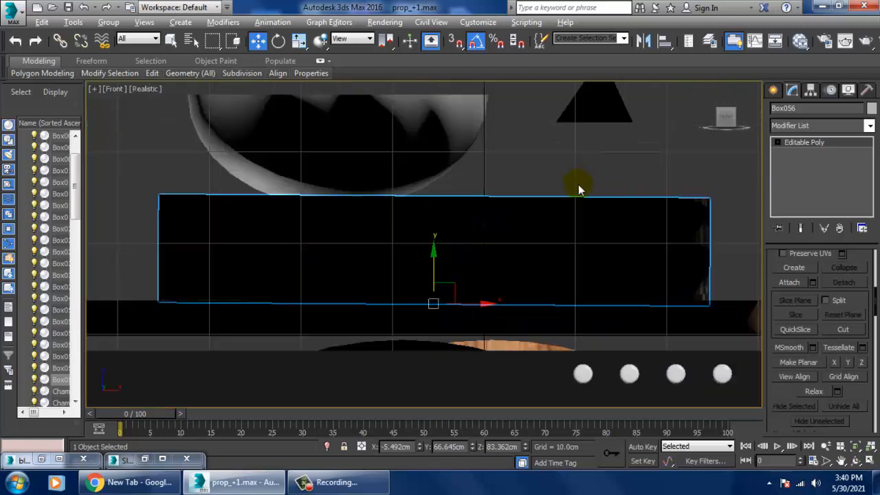
scroll(538, 196, down, 4)
scroll(540, 214, down, 3)
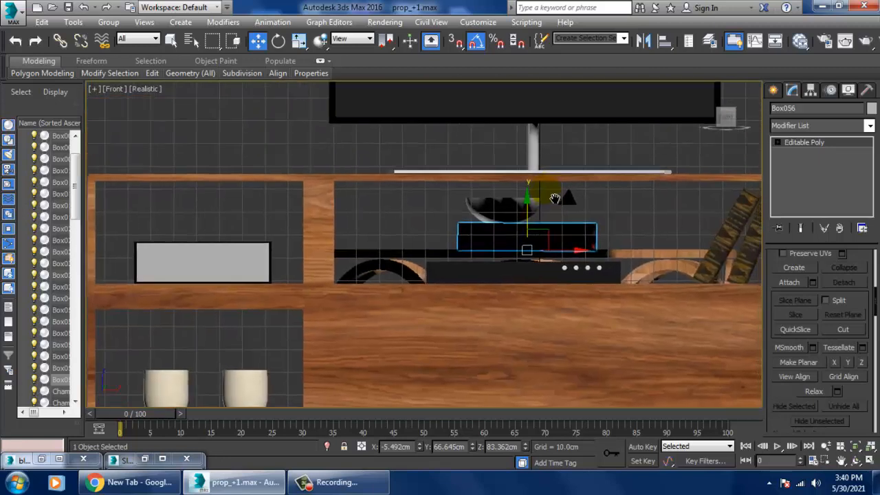
key(F3)
scroll(534, 242, up, 2)
middle_drag(505, 226, 524, 247)
click(294, 255)
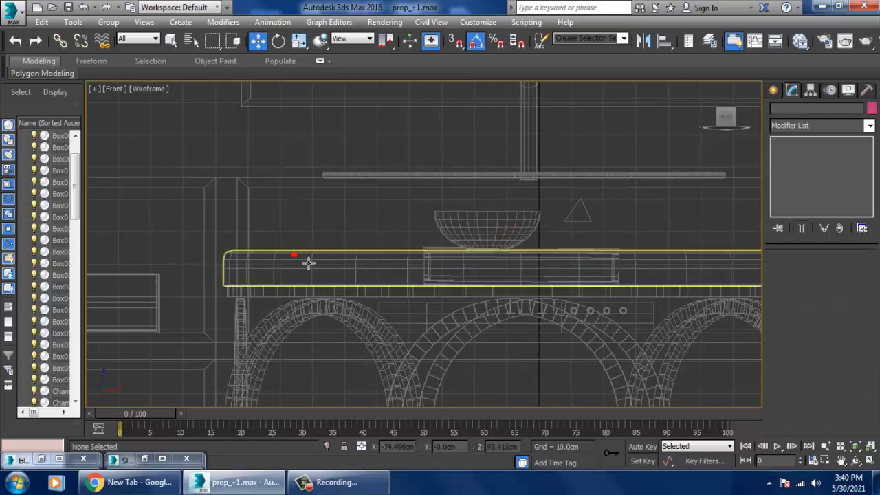
click(507, 225)
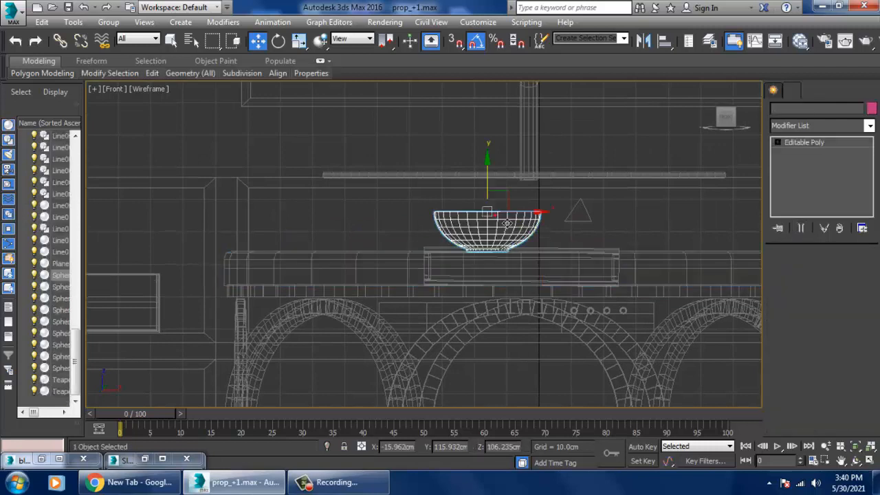
drag(489, 184, 508, 192)
Select the round glass tabletop in the Perspective view and open the material editor
click(566, 258)
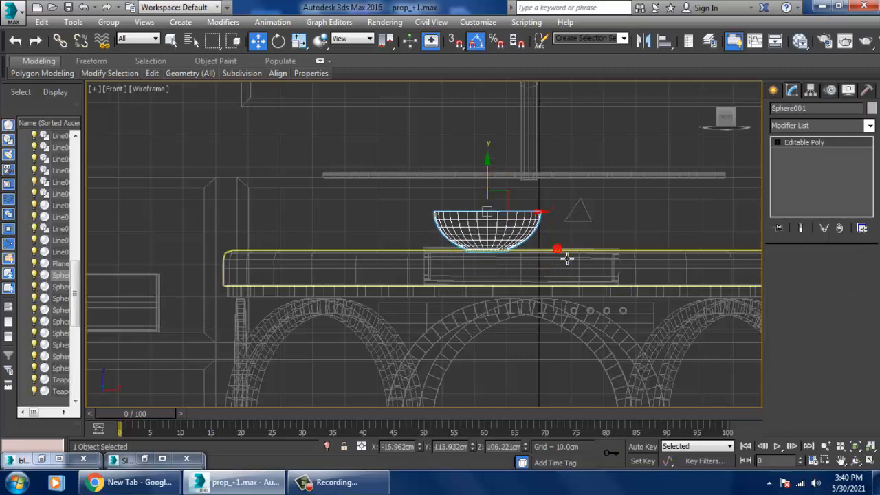
key(alt+w)
right_click(655, 319)
key(z)
key(alt+w)
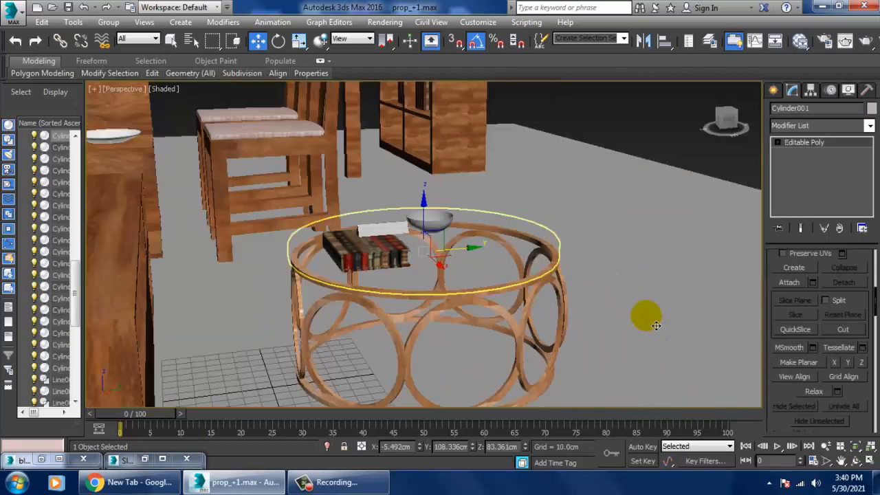
click(364, 263)
key(z)
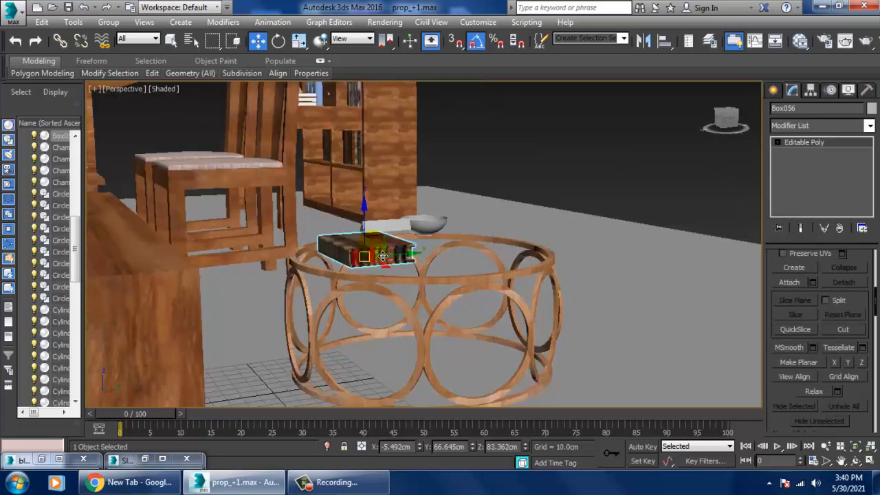
click(560, 324)
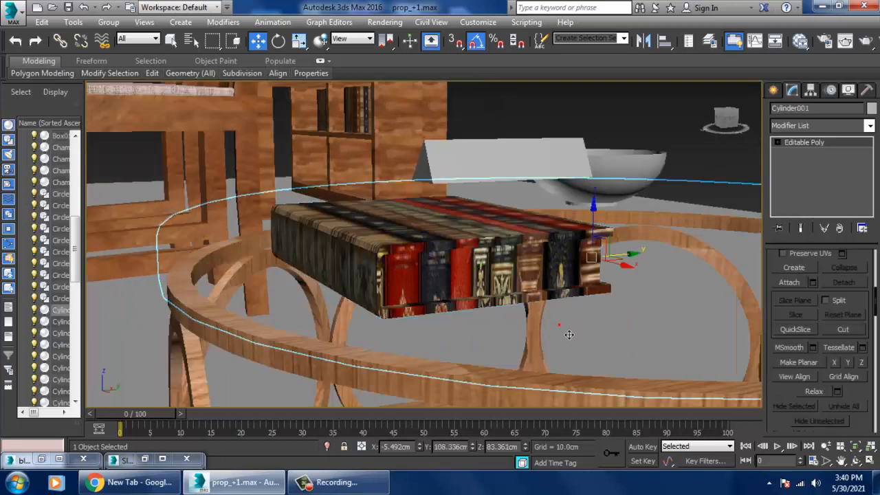
key(m)
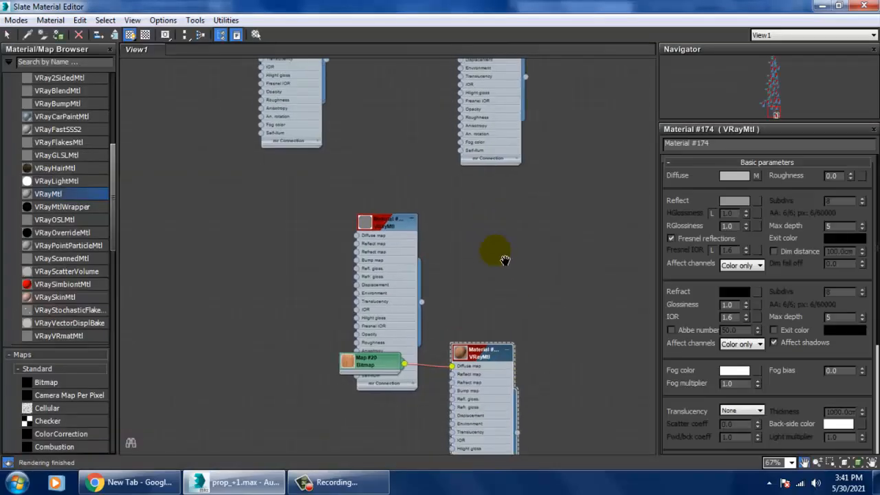
Move the untextured VRay material node clear of the wood bitmap node and open its parameters
click(396, 231)
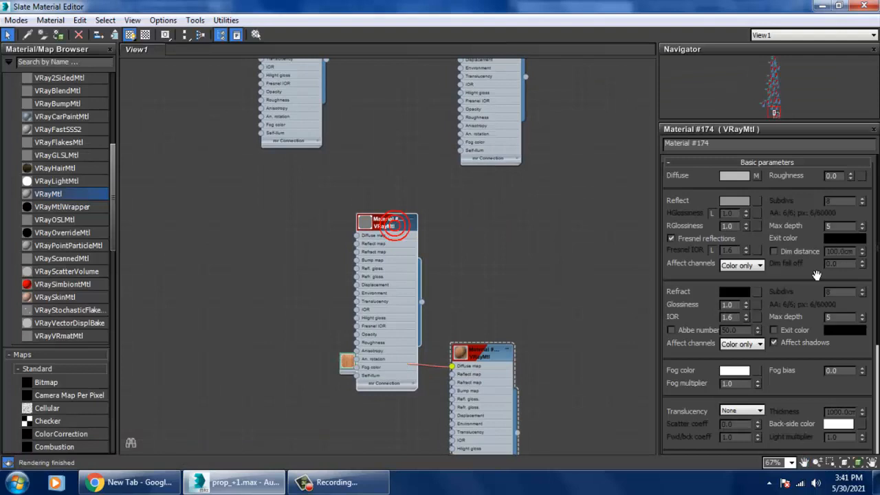
click(734, 292)
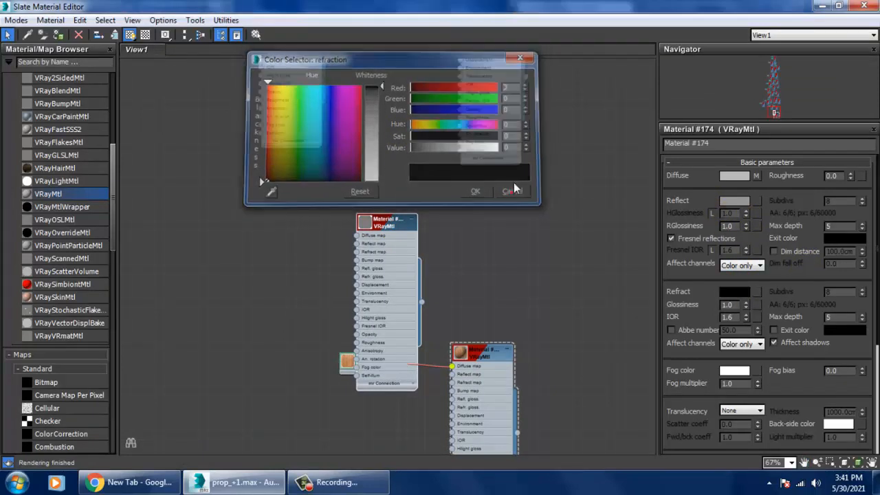
click(514, 192)
drag(389, 221, 277, 229)
double_click(276, 229)
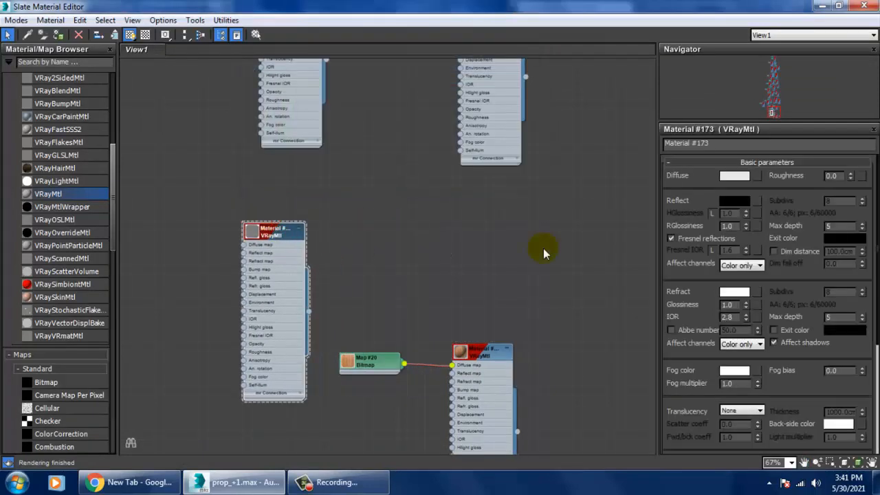
Set the tabletop glass material's refraction colour to a grey of value 57 and minimise the material editor
middle_drag(455, 318, 448, 343)
middle_drag(459, 213, 459, 404)
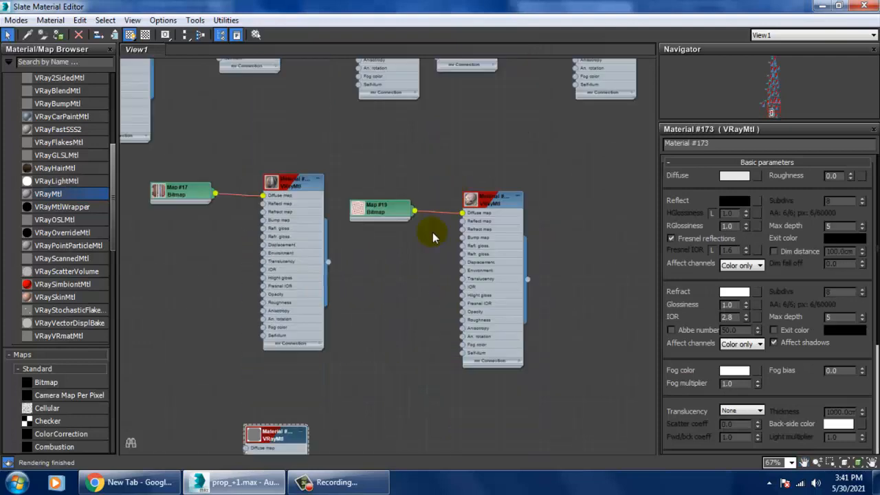
middle_drag(424, 272, 441, 158)
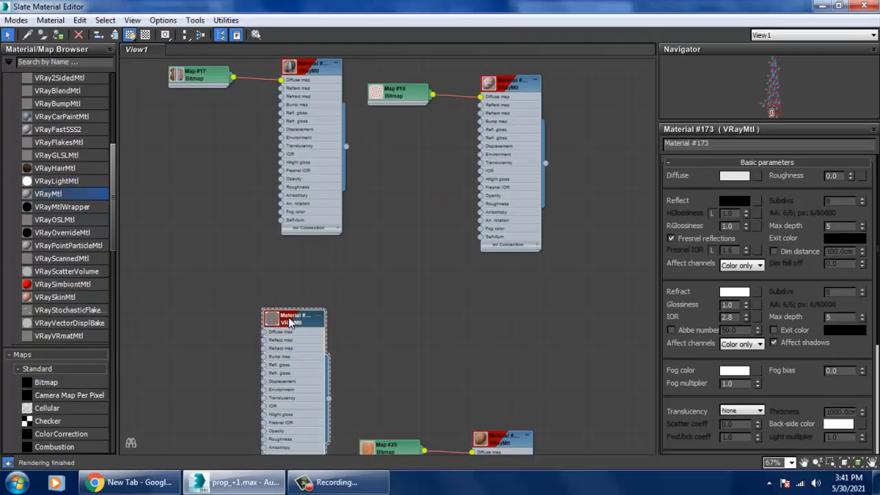
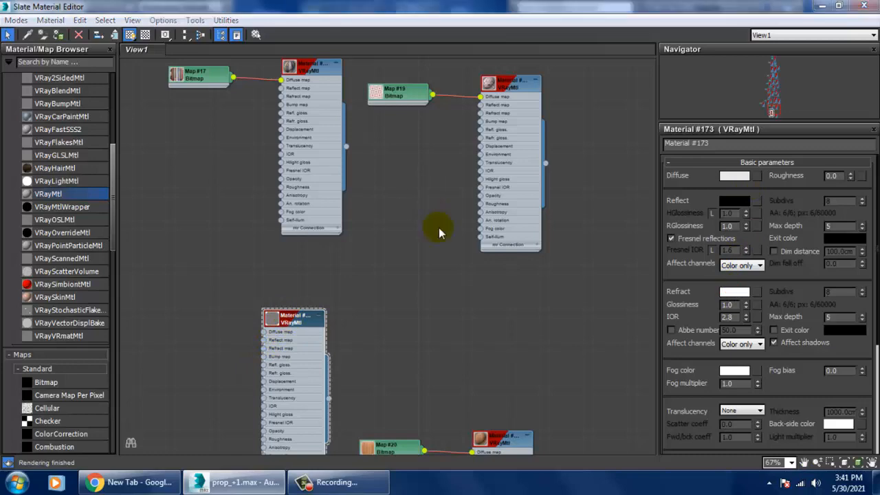
drag(380, 165, 381, 107)
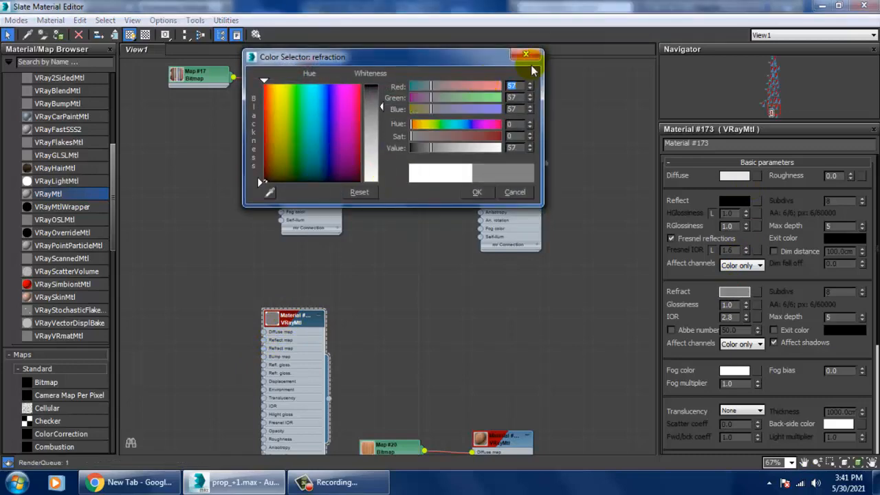
click(476, 195)
click(822, 6)
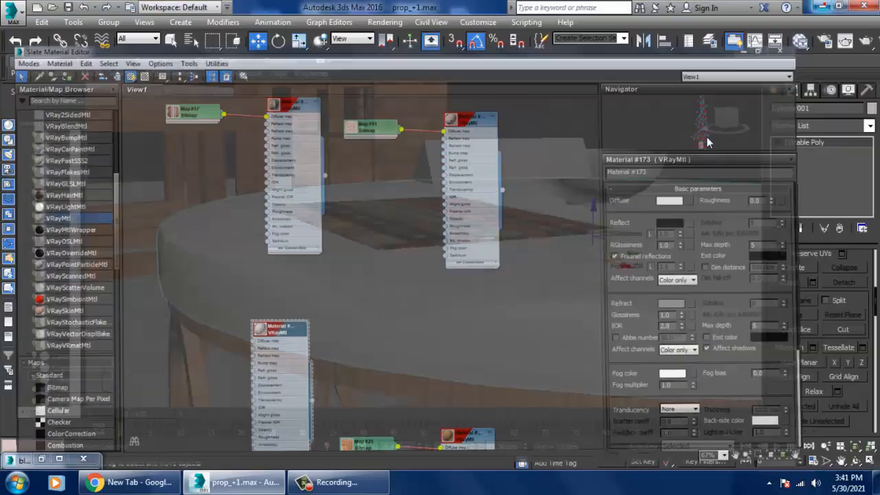
Raise the copied book about 10.9 cm so that it rests on top of the round tabletop
click(511, 291)
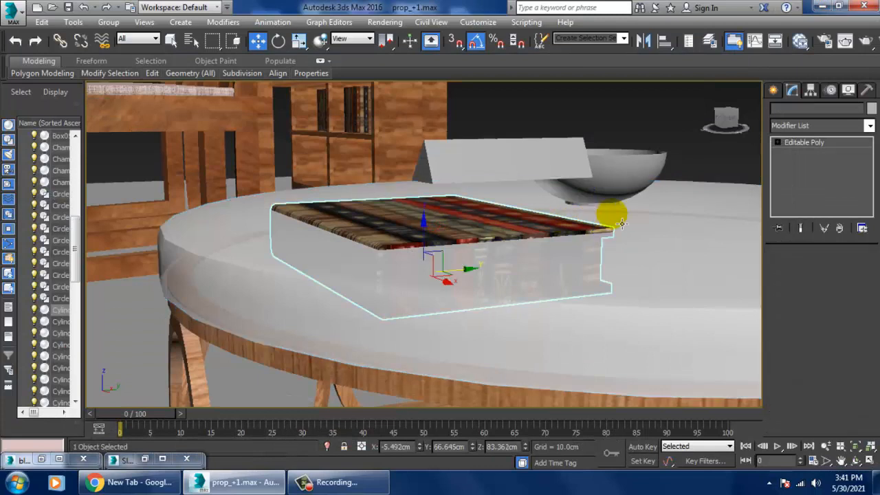
click(496, 245)
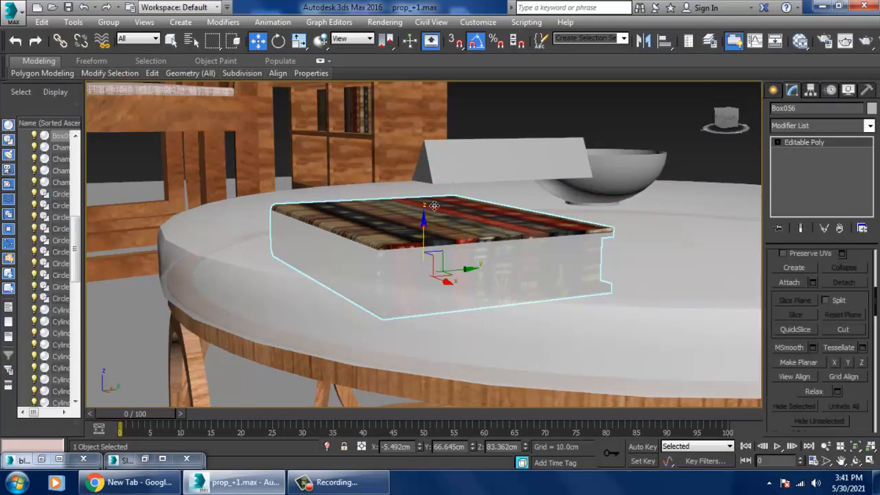
drag(434, 206, 450, 181)
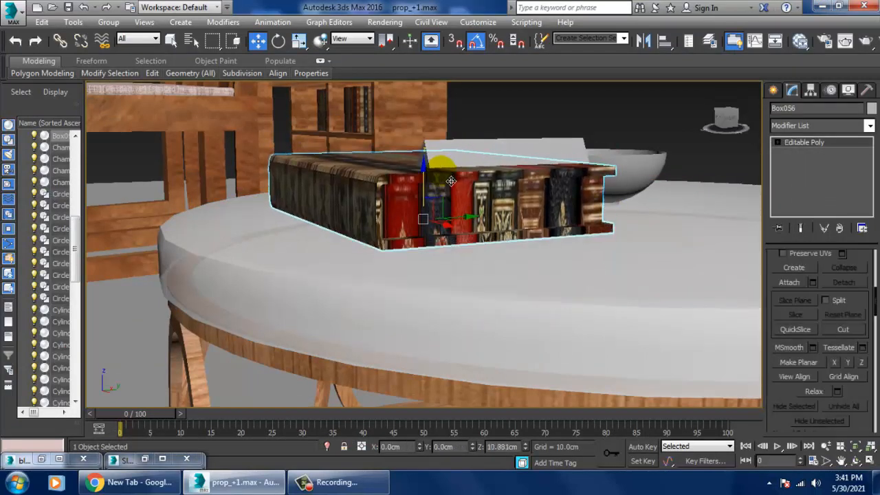
Select the two recessed page-edge polygons at opposite ends of the copied book on the round table
key(3)
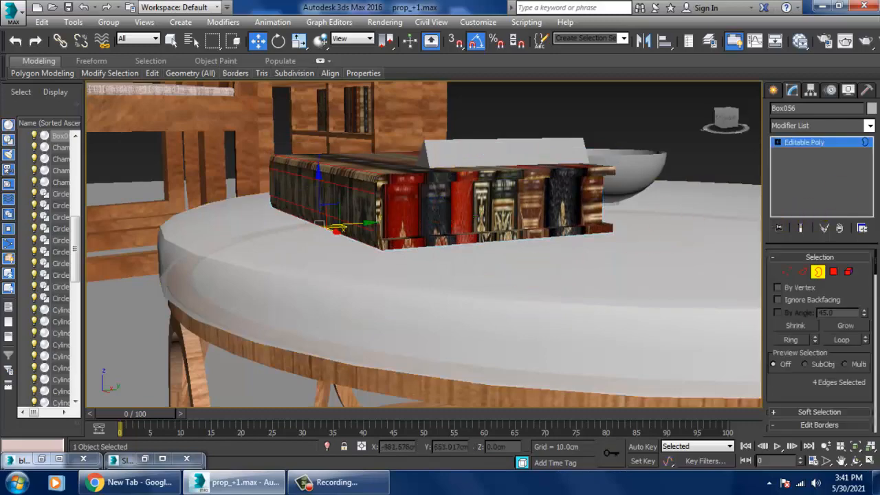
click(833, 271)
alt+middle_drag(595, 224, 536, 244)
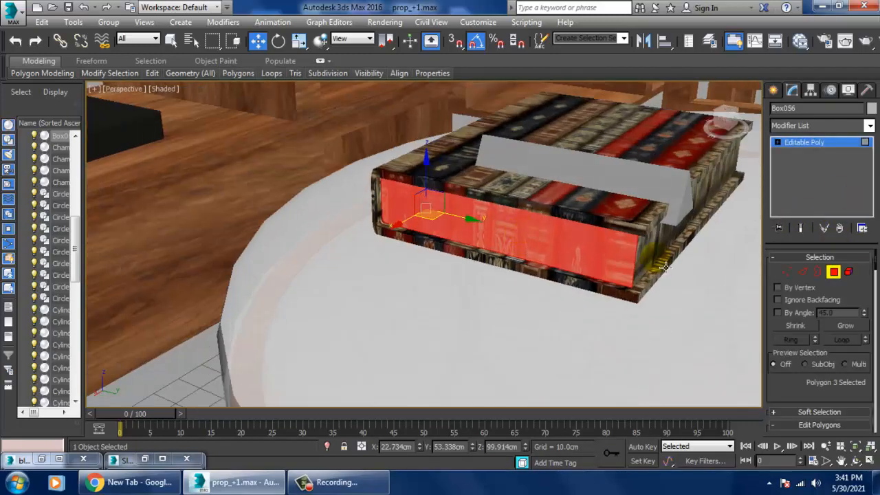
ctrl+click(665, 267)
scroll(666, 267, down, 5)
alt+middle_drag(593, 236, 692, 241)
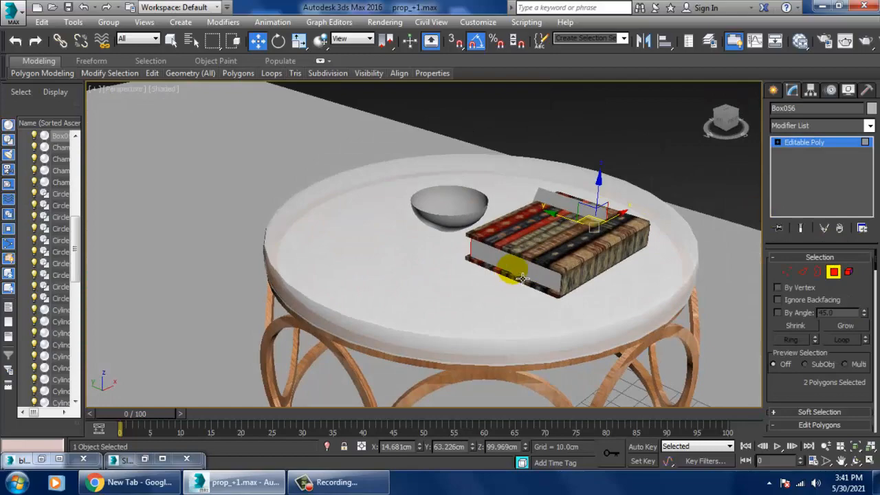
alt+middle_drag(522, 279, 565, 266)
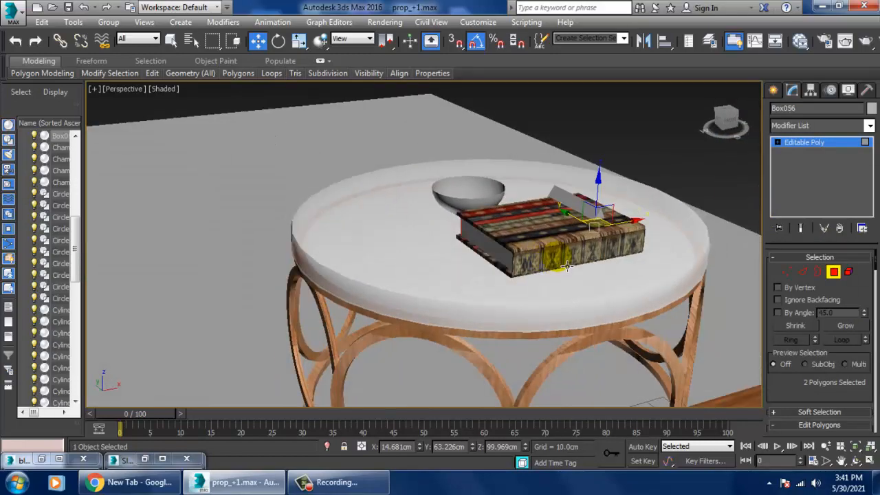
Assign the plain white VRay material #82 to the book's selected page polygons and leave polygon editing
key(m)
middle_drag(599, 202, 613, 472)
middle_drag(540, 159, 540, 351)
middle_drag(548, 130, 536, 364)
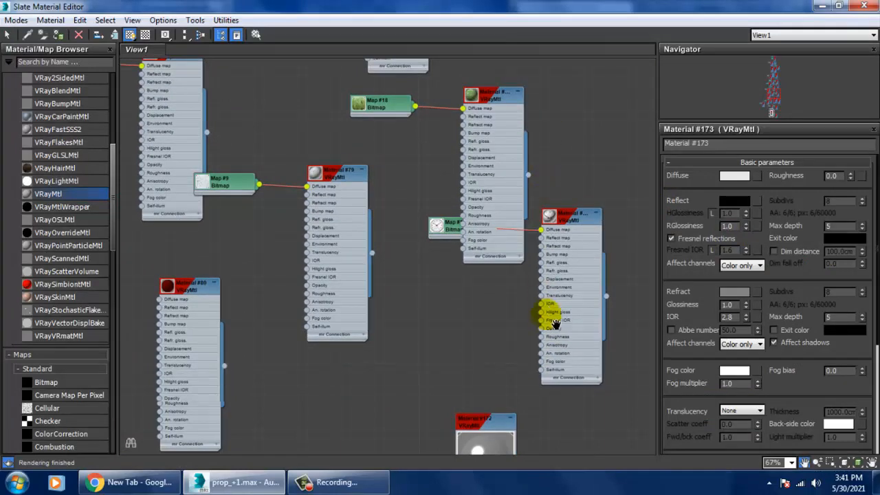
middle_drag(475, 114, 524, 400)
middle_drag(534, 154, 538, 377)
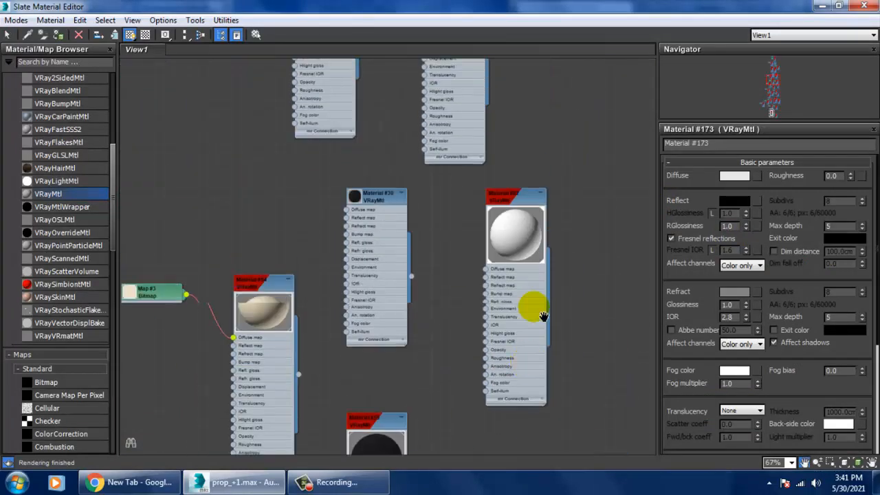
middle_drag(525, 205, 526, 219)
click(514, 213)
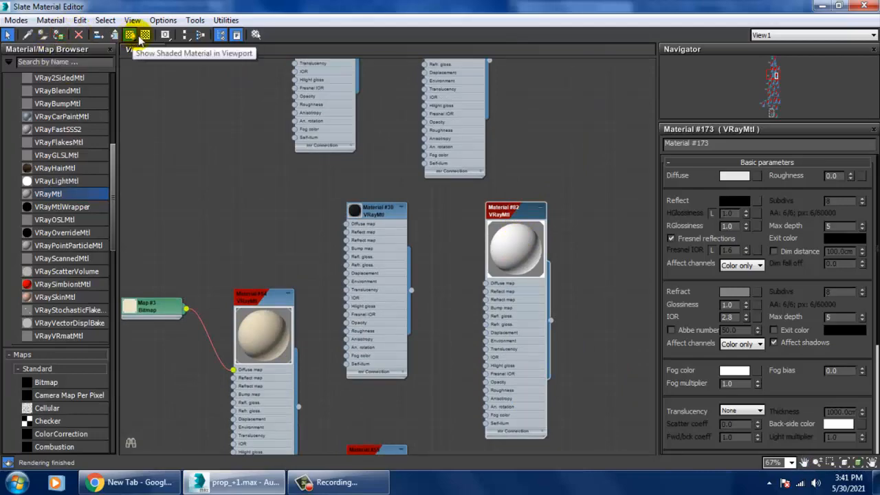
click(822, 6)
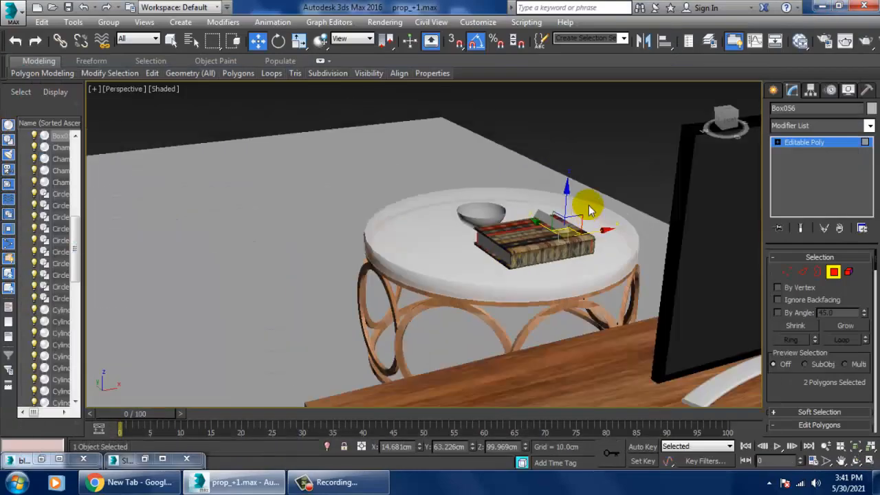
mouse_move(585, 256)
alt+middle_down()
mouse_move(536, 261)
mouse_move(591, 255)
alt+middle_up()
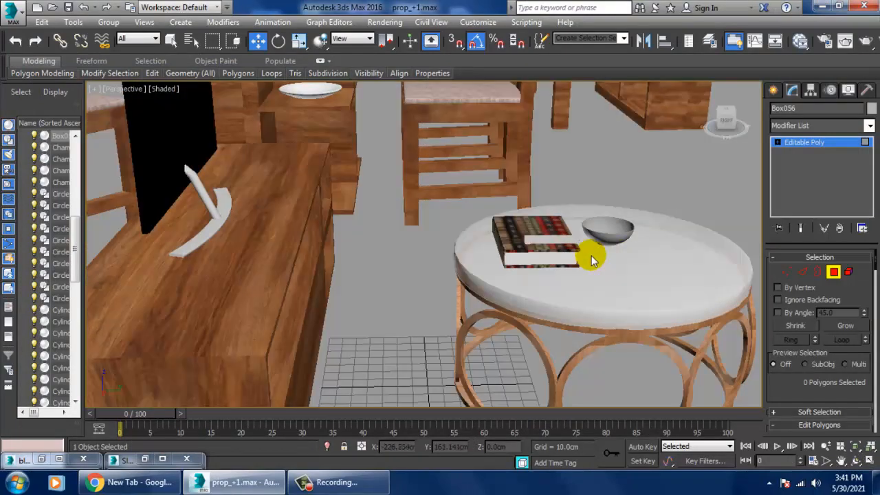
scroll(591, 255, up, 2)
click(818, 142)
Assign the glossy grey VRay material #172 to the bowl beside the book and minimise the material editor
click(609, 220)
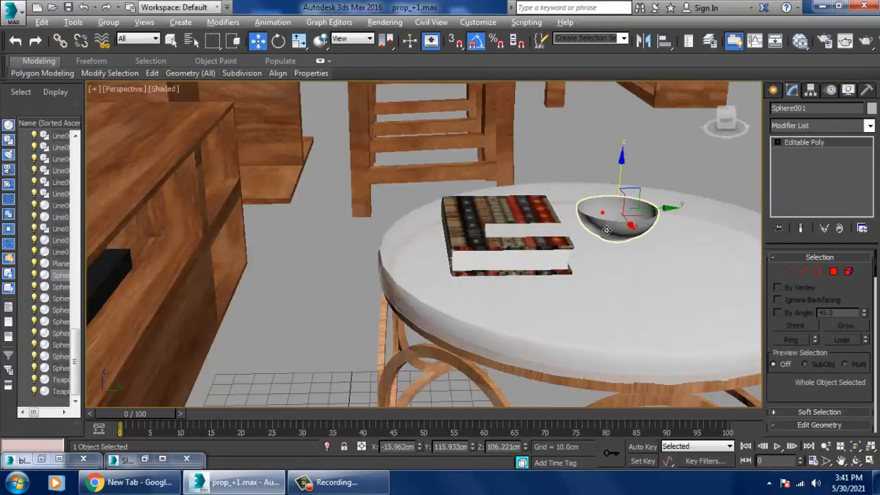
alt+middle_drag(593, 210, 612, 223)
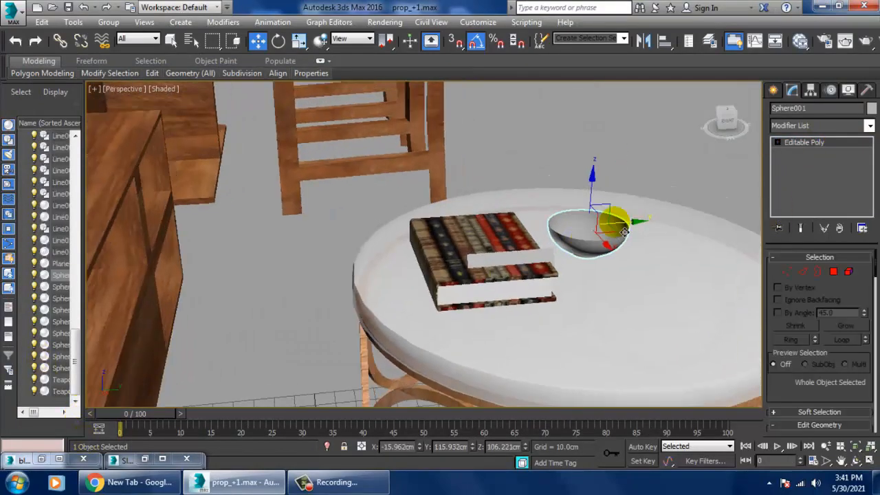
scroll(611, 227, up, 3)
key(m)
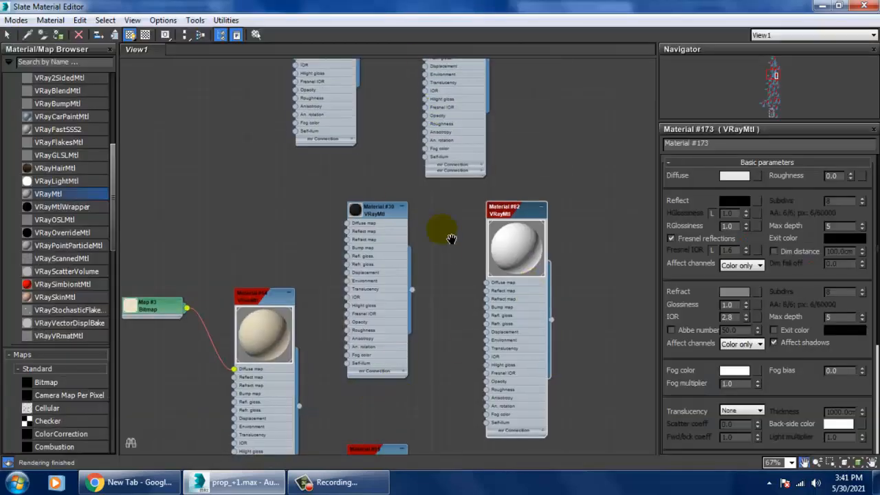
scroll(463, 382, up, 3)
middle_drag(463, 382, 489, 171)
middle_drag(510, 353, 479, 99)
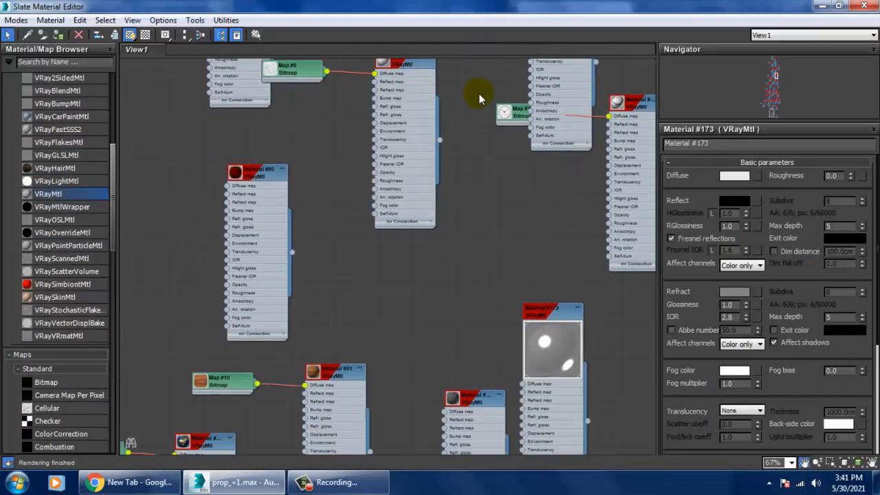
middle_drag(552, 304, 522, 173)
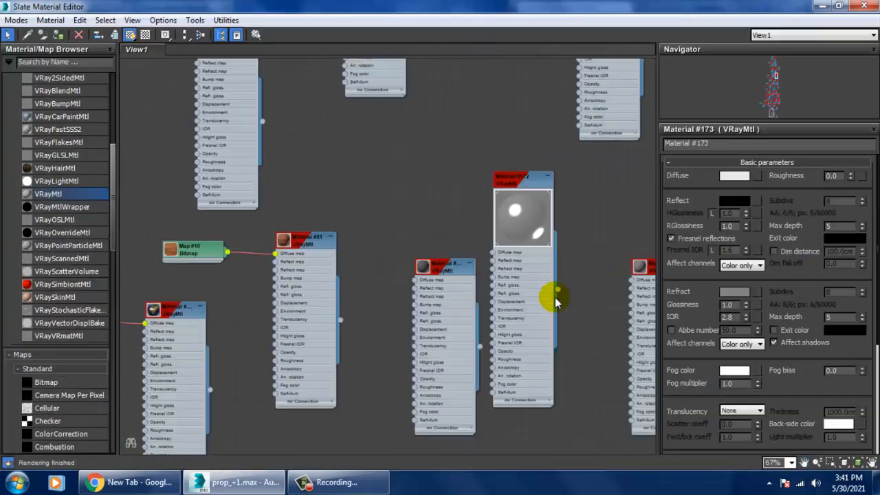
click(523, 191)
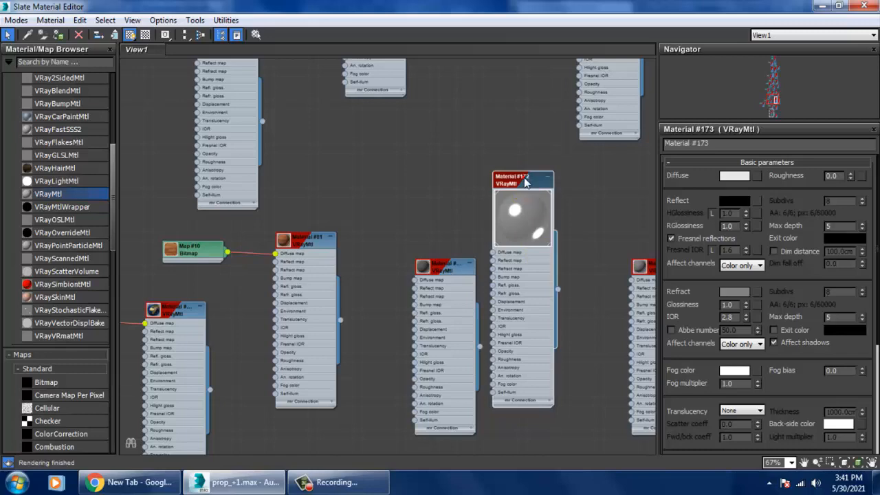
click(58, 36)
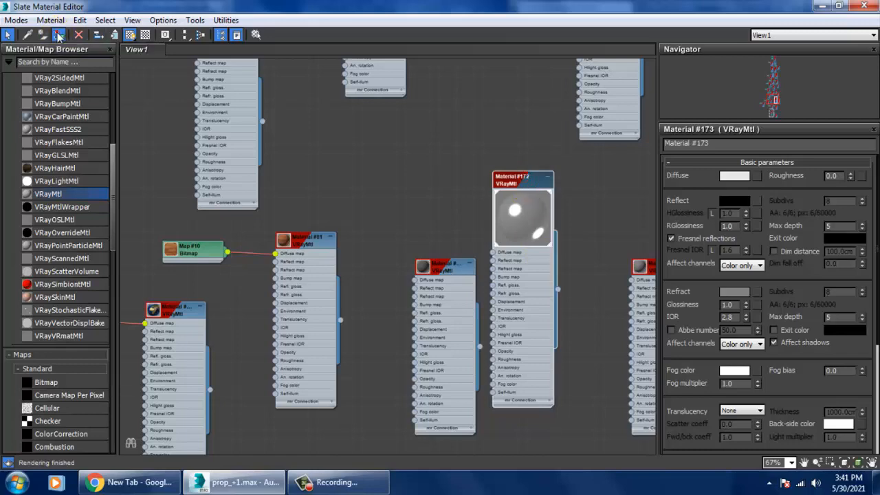
click(821, 5)
Select the round tabletop and rename its VRay material #173 to "glass"
click(563, 339)
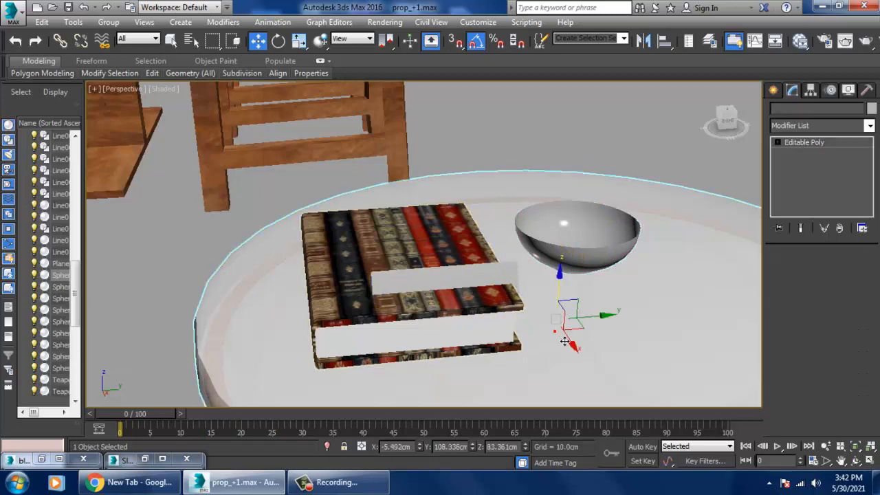
key(m)
middle_drag(405, 370, 417, 76)
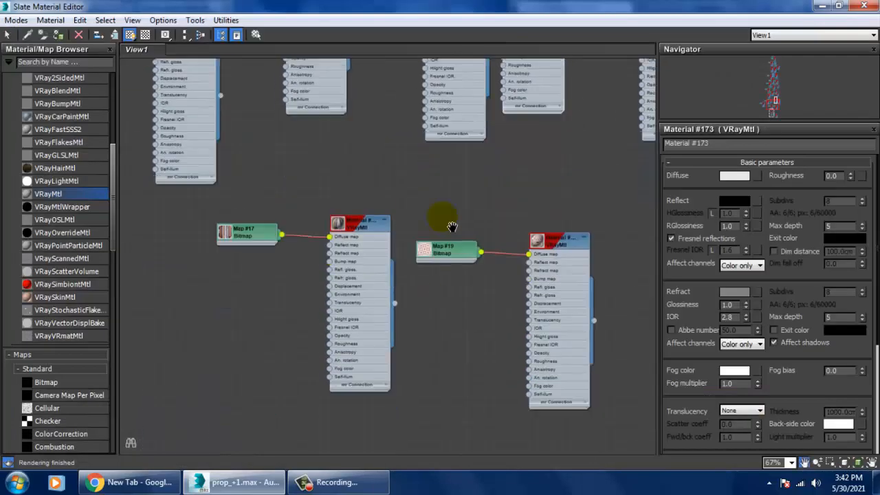
middle_drag(449, 305, 454, 82)
middle_drag(424, 301, 401, 85)
middle_drag(362, 212, 335, 48)
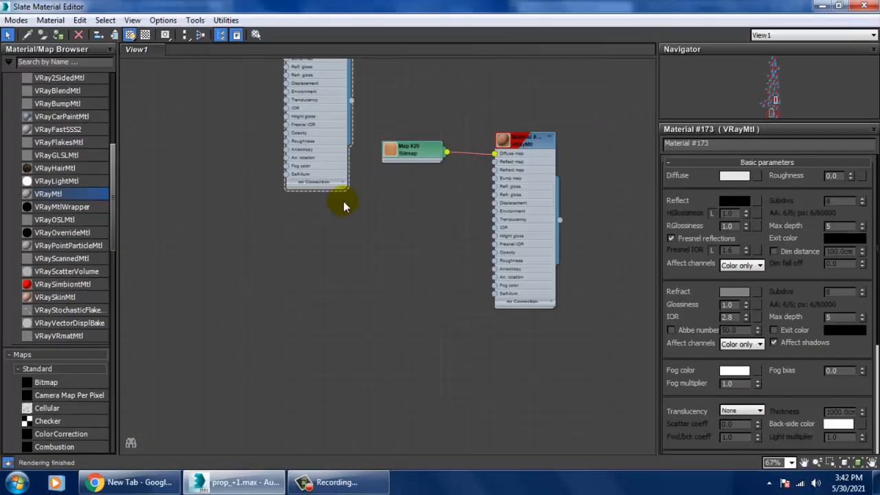
middle_drag(349, 80, 387, 204)
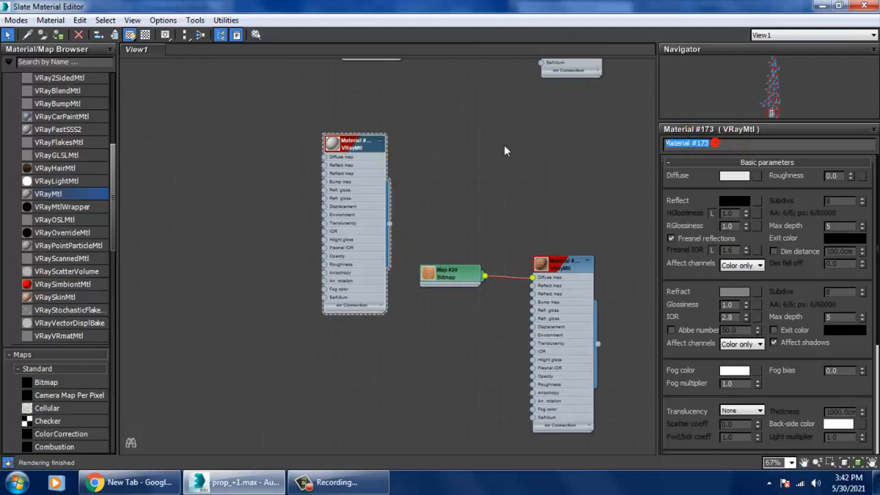
text(glass)
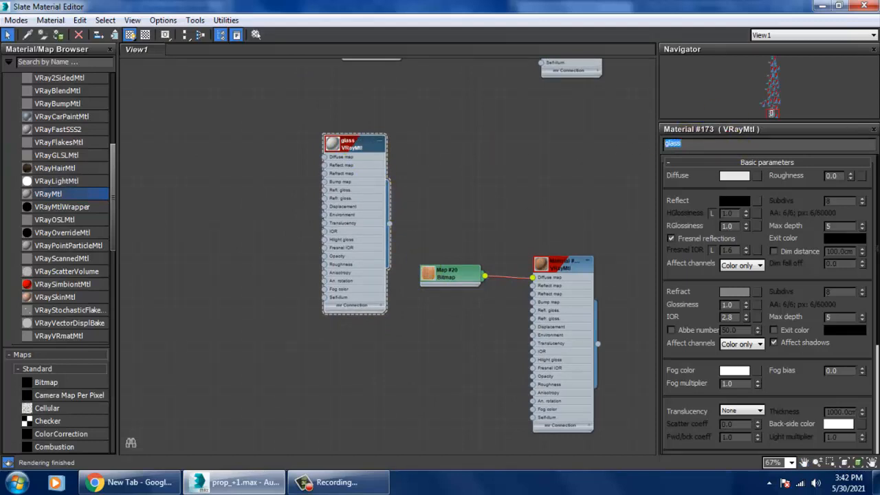
Set the glass material's refraction colour to pure white, value 255, and minimise the material editor
click(734, 292)
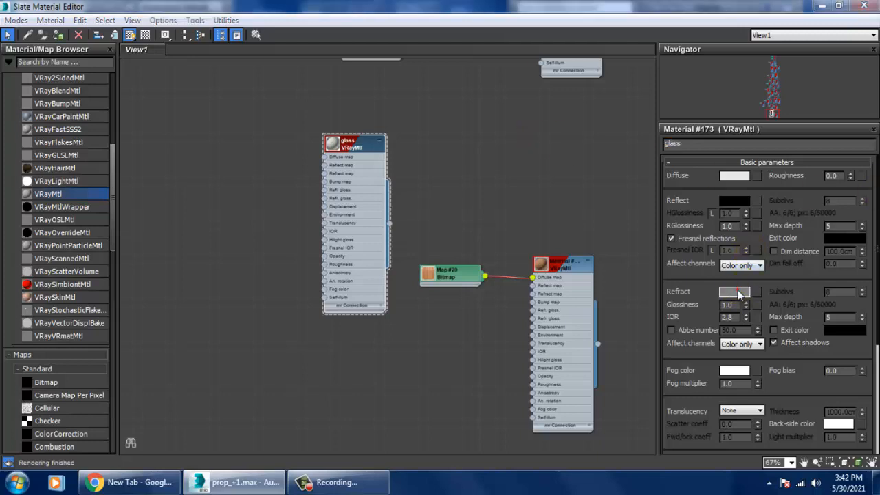
drag(378, 134, 380, 186)
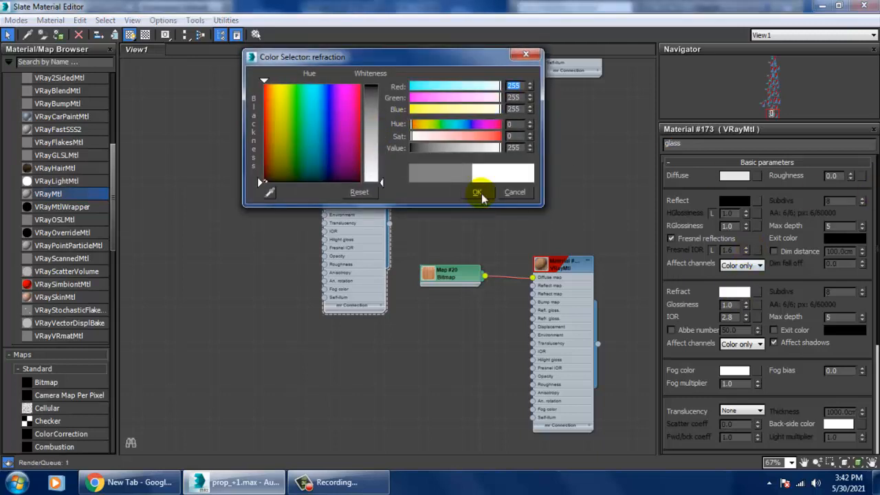
click(482, 193)
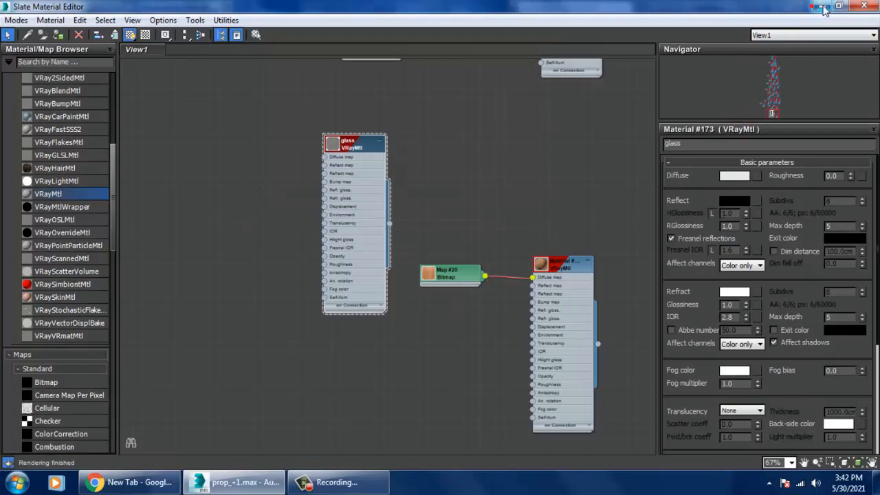
click(823, 7)
Select the untextured triangular nameplate lying on the stacked books on the desk
scroll(599, 295, down, 10)
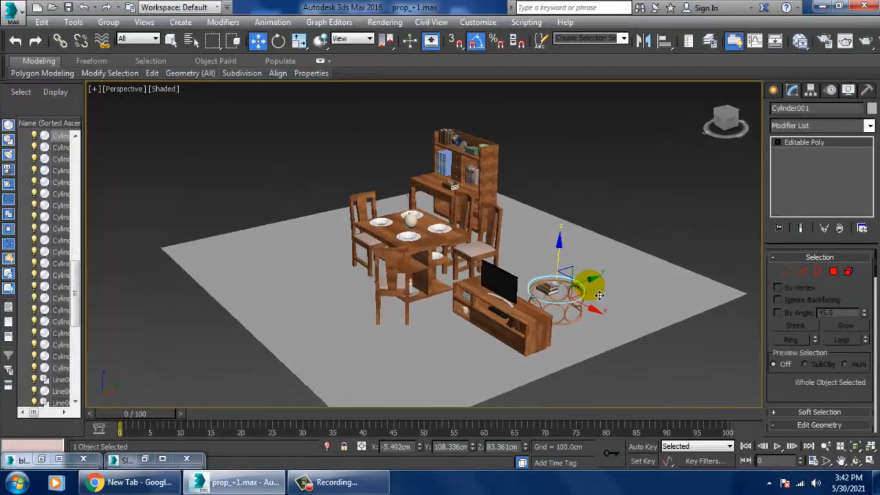
scroll(600, 295, up, 10)
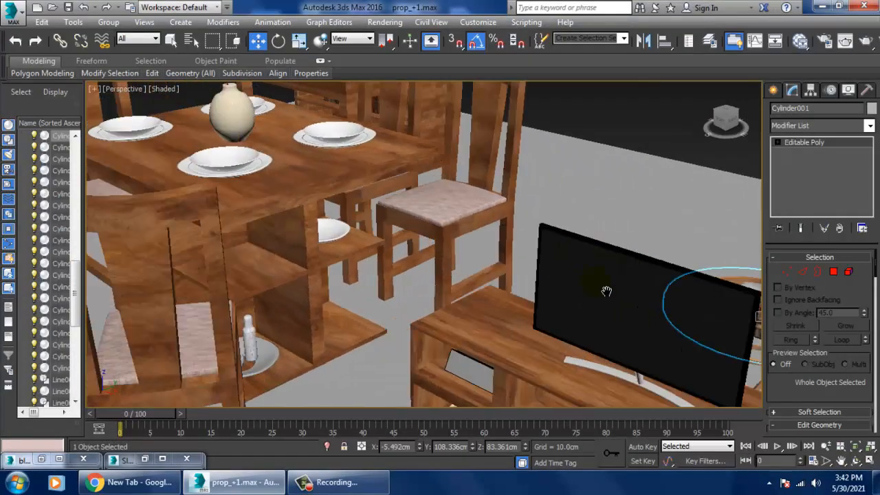
scroll(526, 267, down, 4)
alt+middle_drag(527, 267, 491, 250)
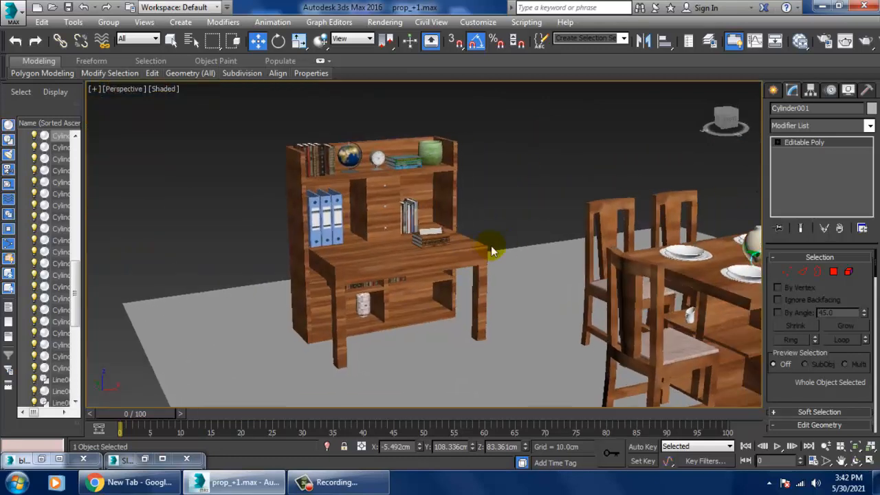
scroll(491, 250, up, 5)
scroll(471, 259, down, 5)
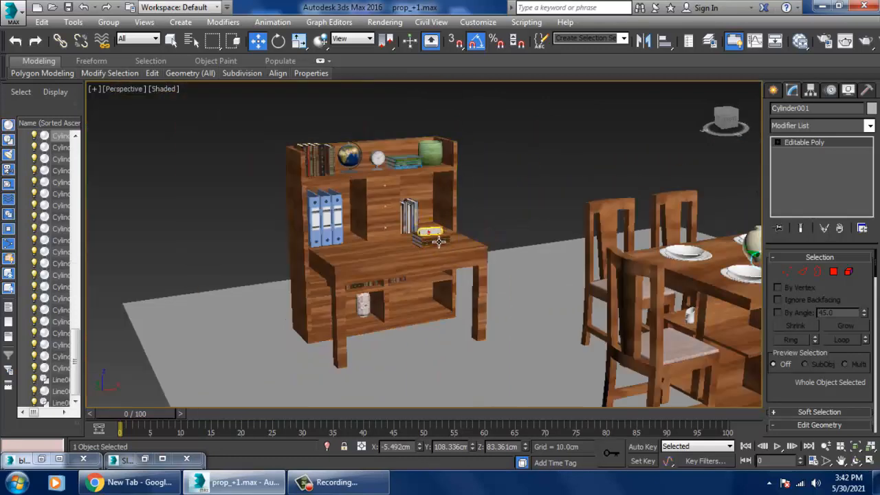
click(438, 241)
scroll(437, 241, up, 8)
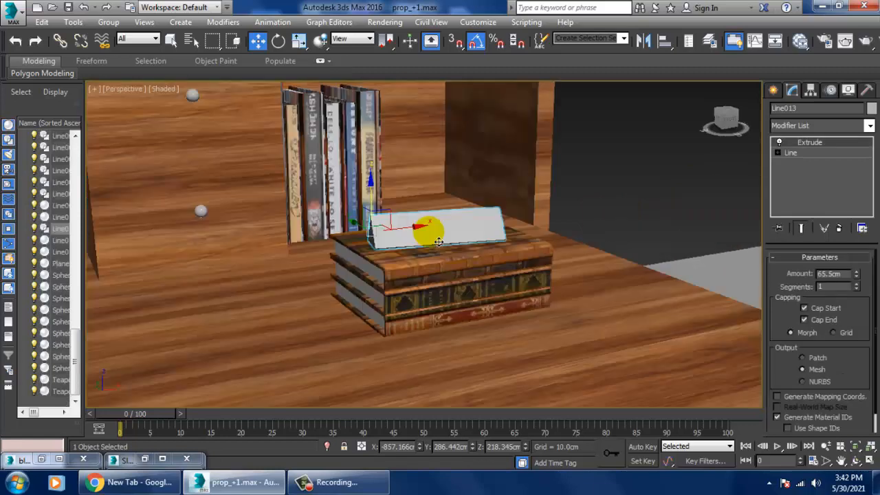
scroll(438, 240, up, 10)
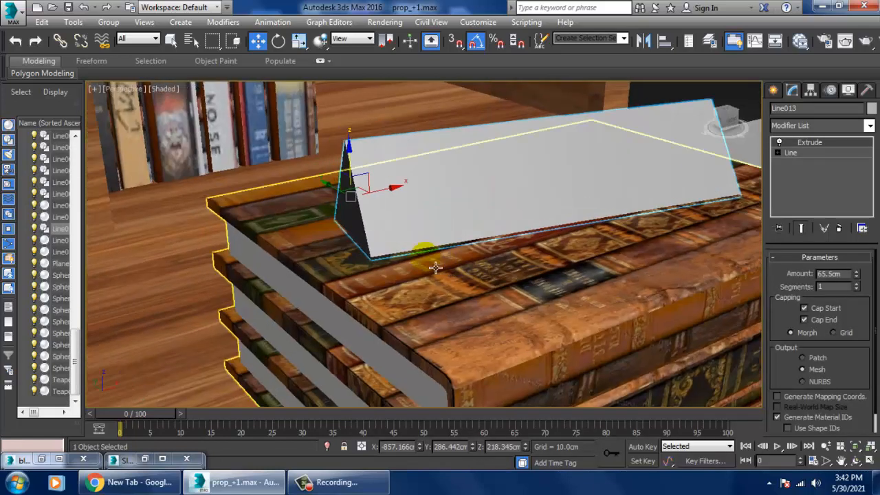
scroll(407, 281, down, 8)
alt+middle_drag(407, 281, 424, 273)
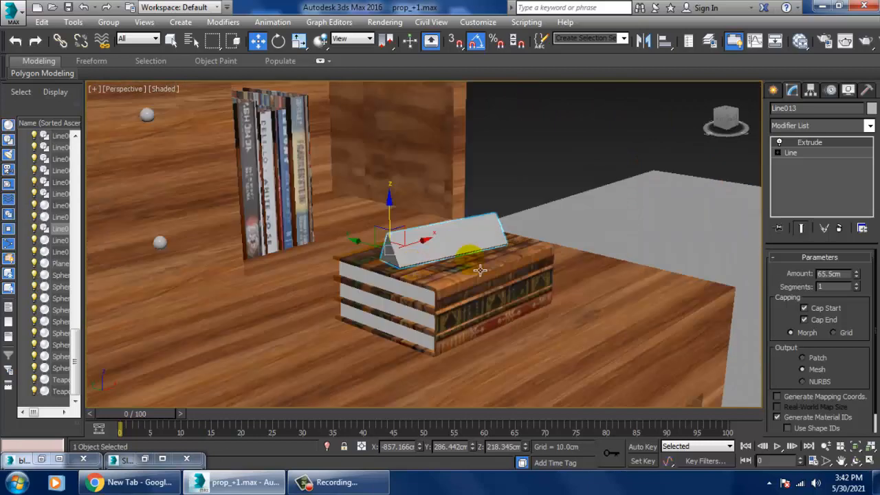
Place a text spline on the sloped front face of the desk nameplate with AutoGrid turned on
click(773, 92)
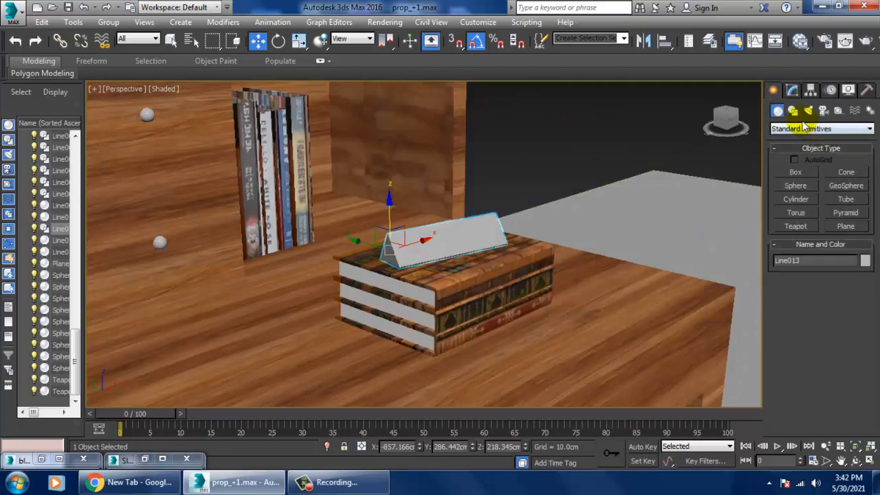
click(794, 110)
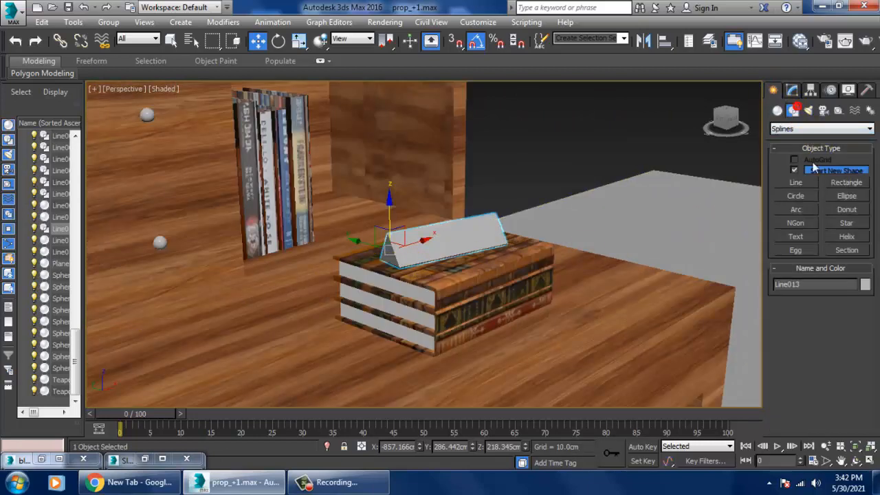
click(798, 235)
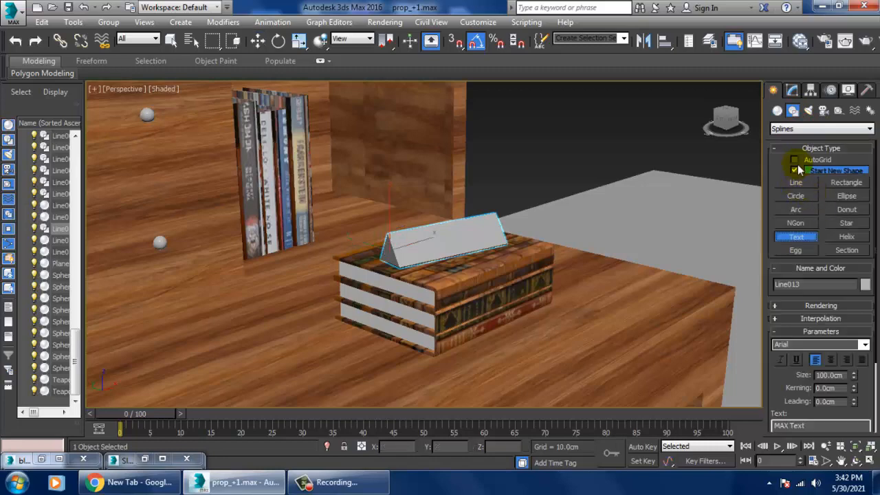
click(428, 249)
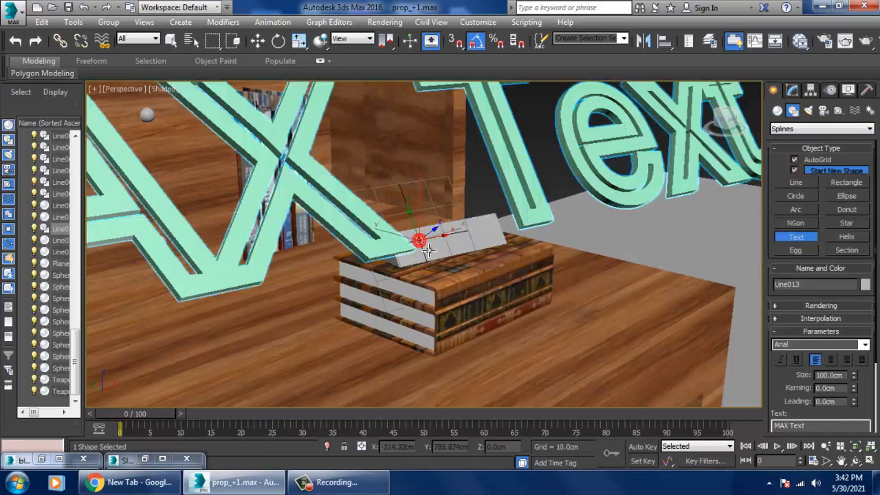
Change the text to read "Kayo Tutorials" on two lines and centre-align it
click(794, 93)
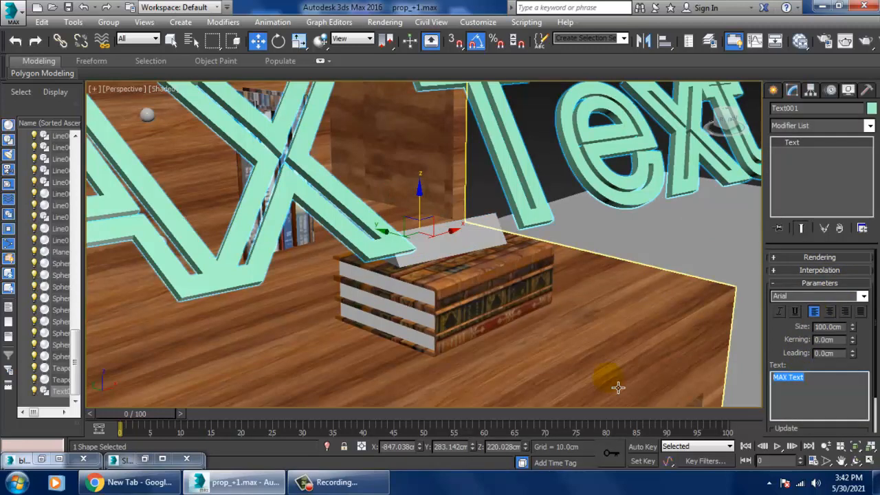
text(Kayo T)
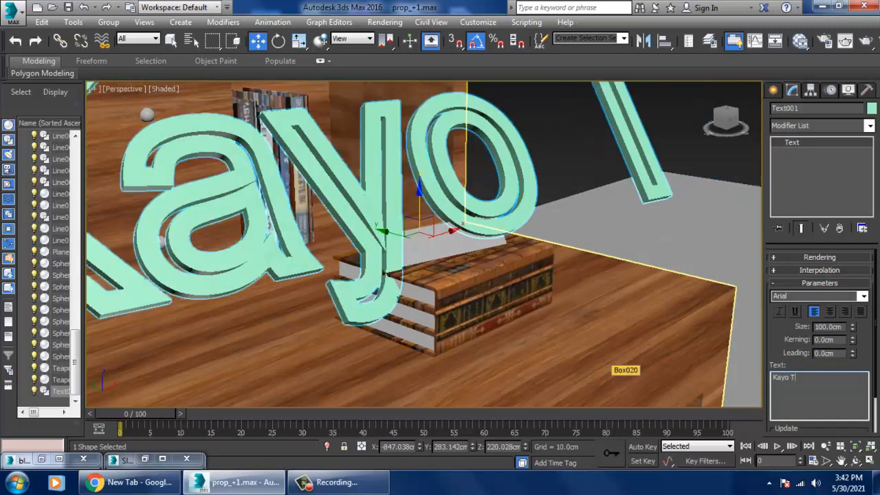
text(utorials)
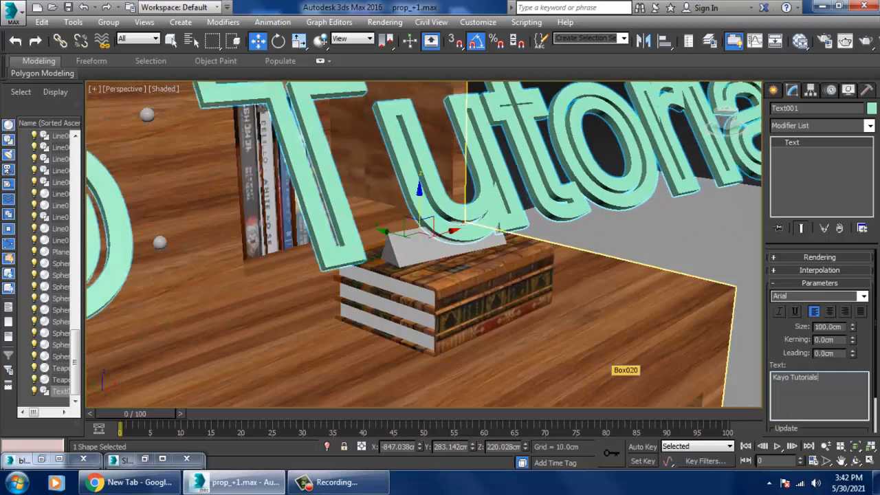
click(797, 382)
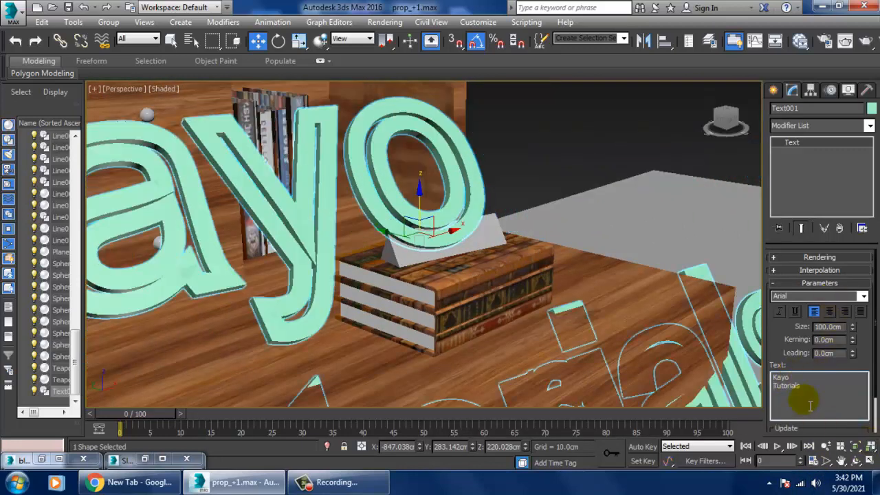
click(828, 313)
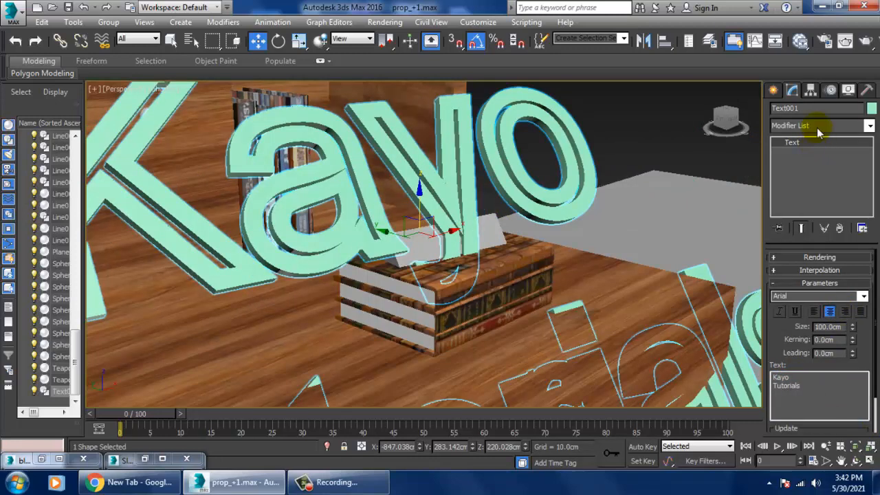
Add an Extrude modifier to the text and reduce its amount to about 21.5 cm
click(821, 125)
key(e)
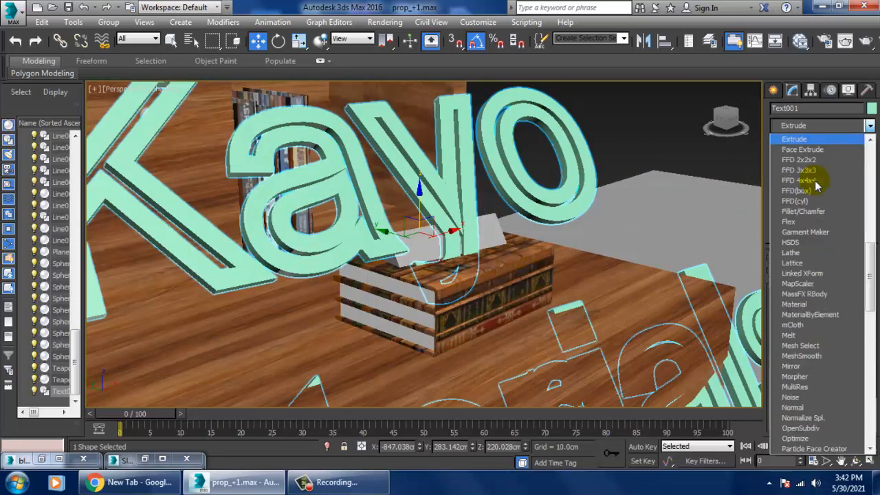
key(Return)
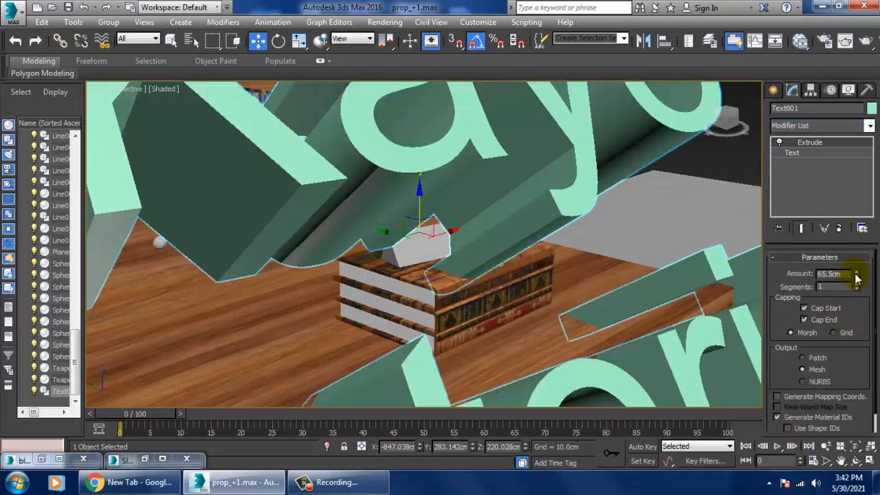
drag(855, 280, 876, 330)
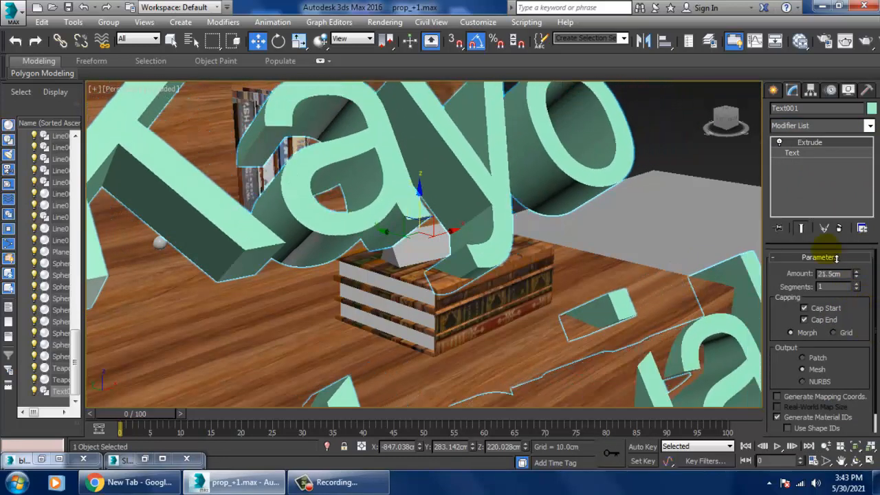
Reduce the base text's size to 32 cm
click(804, 153)
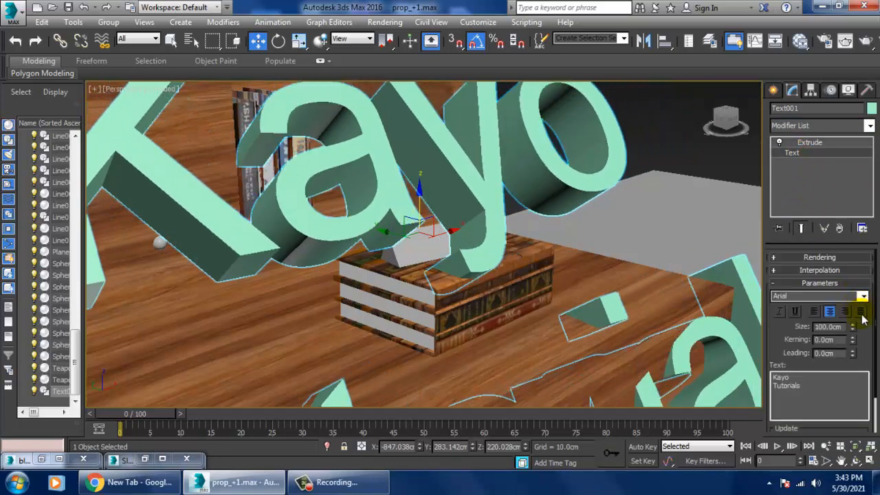
drag(854, 336, 867, 409)
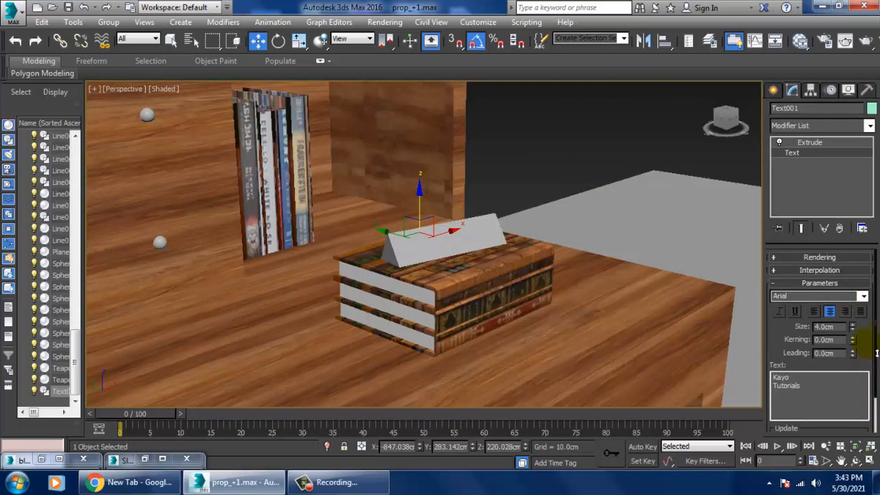
drag(877, 309, 876, 302)
key(ctrl+z)
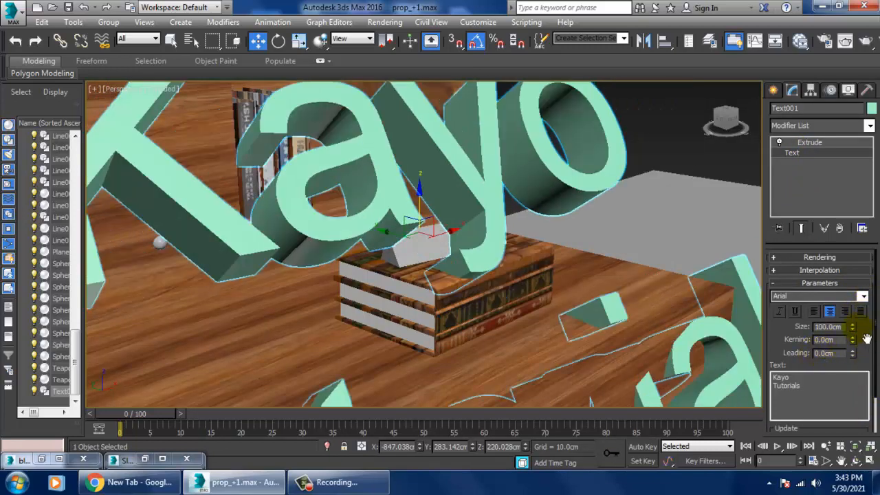
drag(854, 332, 867, 377)
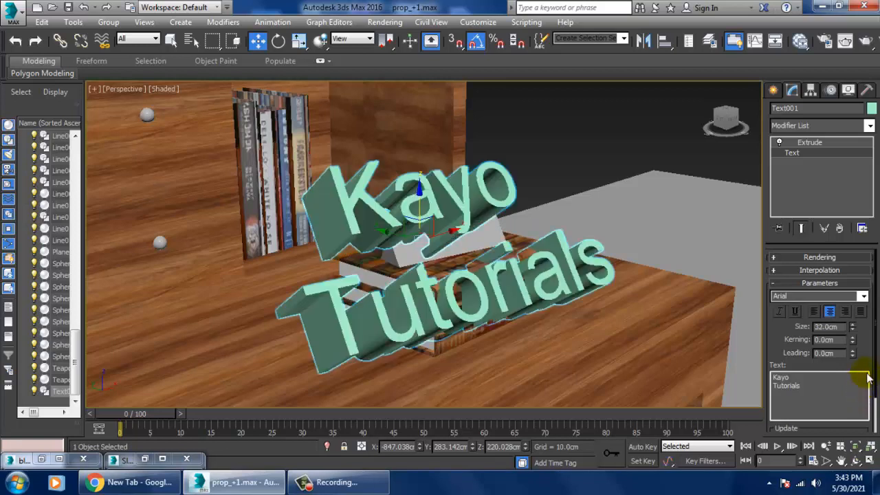
Set the text's extrusion amount to 2 cm
click(824, 142)
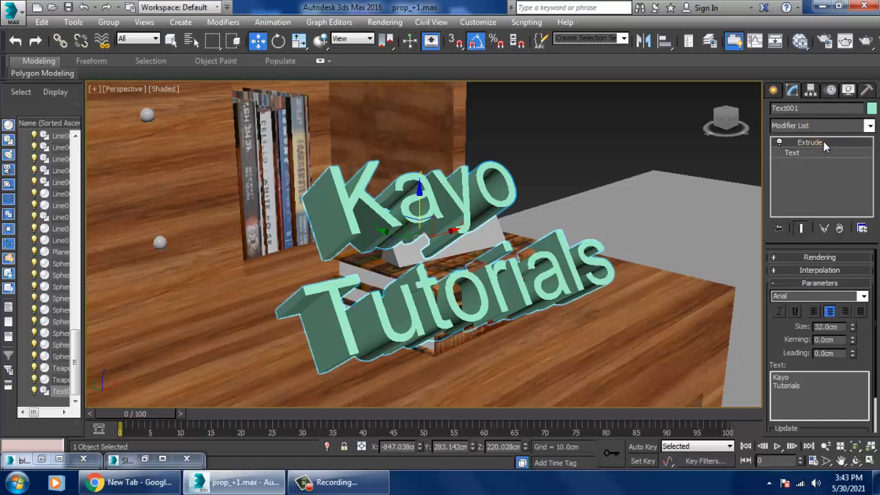
click(739, 277)
key(Return)
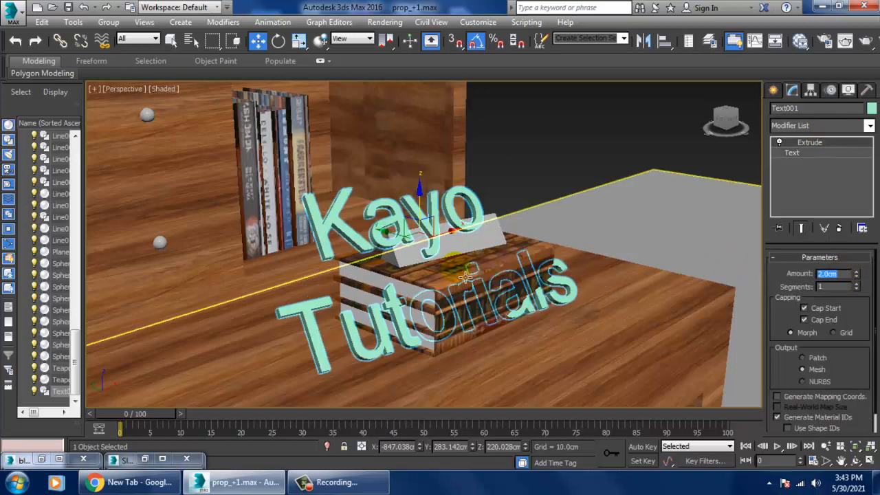
Shrink the text size to about 3.84 cm so both lines fit on the nameplate
click(804, 153)
click(839, 396)
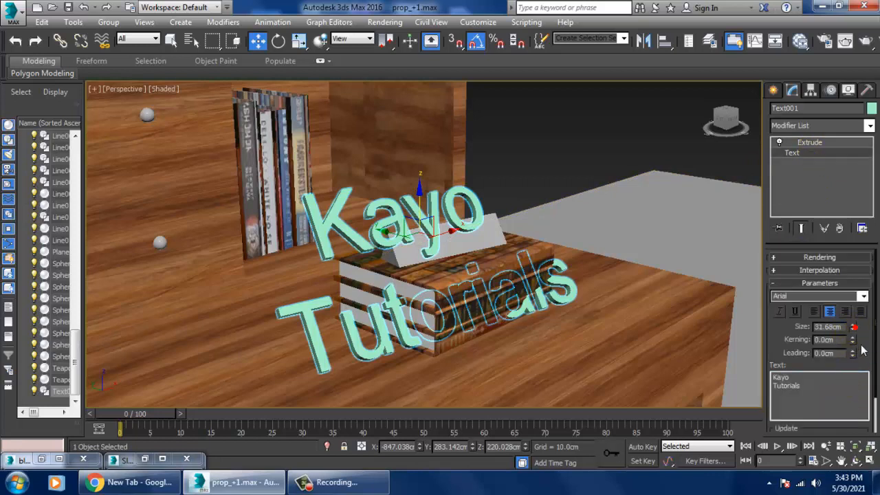
drag(863, 350, 870, 389)
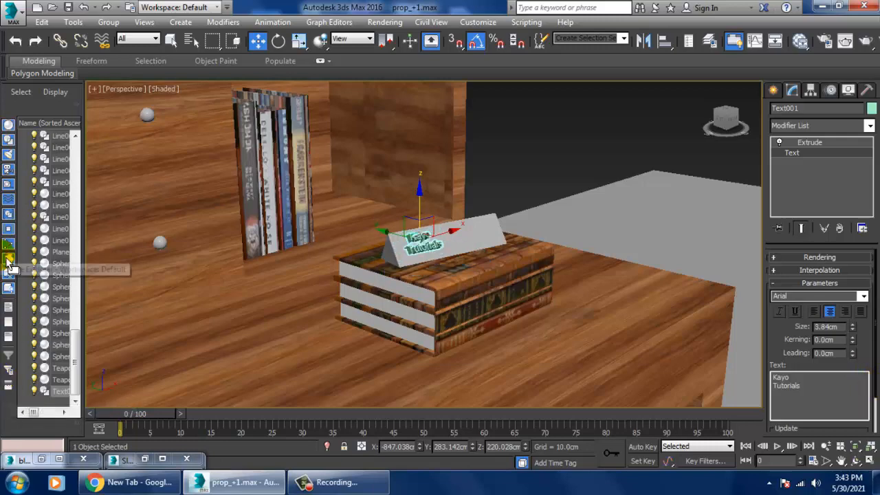
Set the text's extrusion amount to 1 cm
key(z)
alt+middle_drag(487, 295, 504, 283)
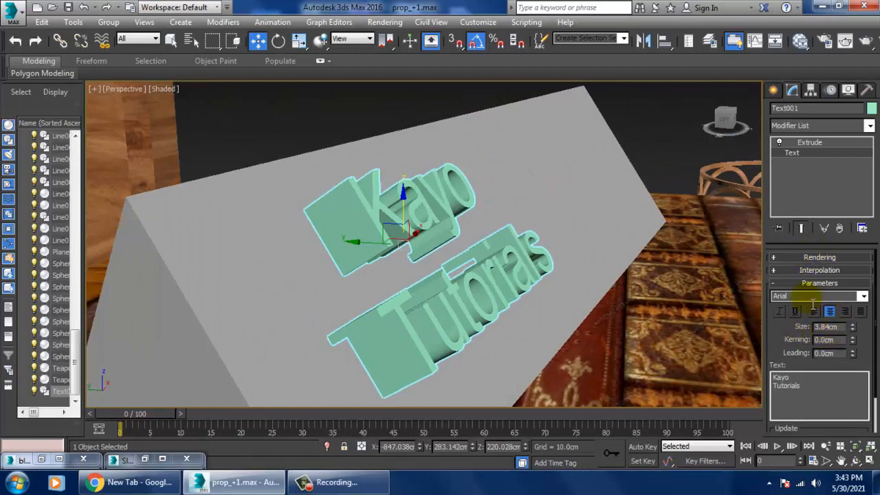
click(808, 143)
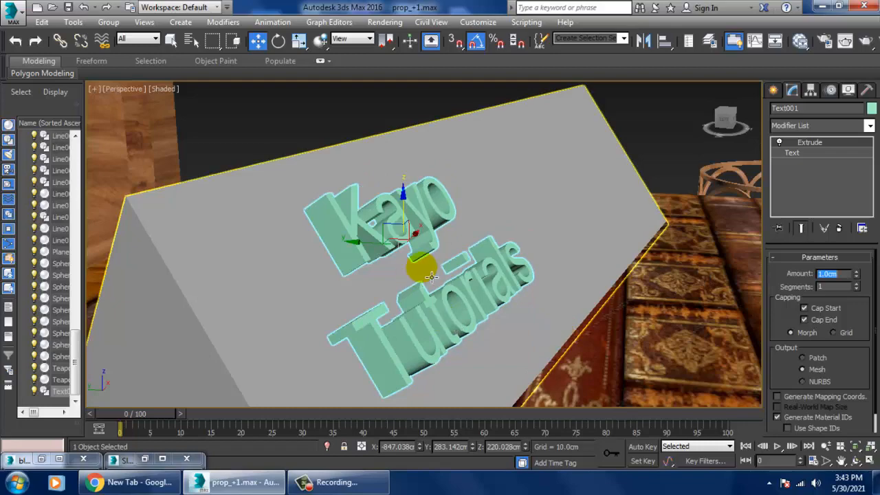
Move the text slightly along the nameplate and bring it forward out of the sloped face
alt+middle_drag(431, 276, 589, 254)
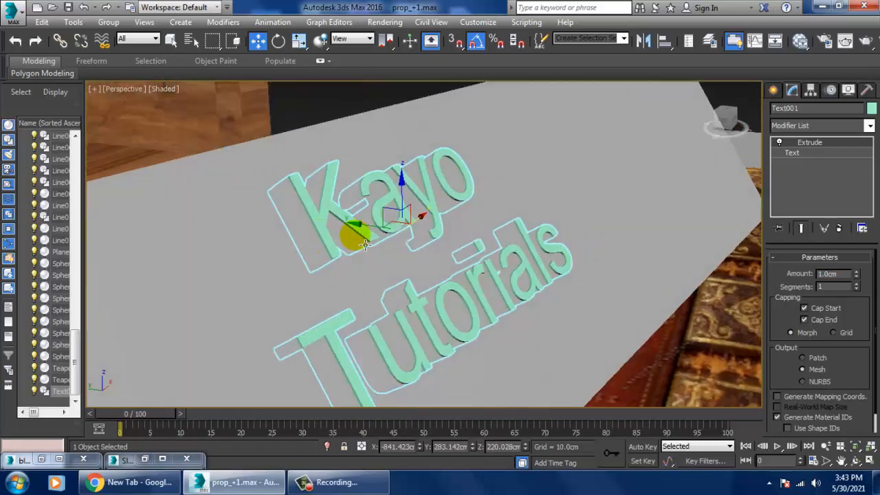
alt+middle_drag(365, 244, 404, 239)
drag(353, 225, 369, 227)
scroll(530, 255, down, 3)
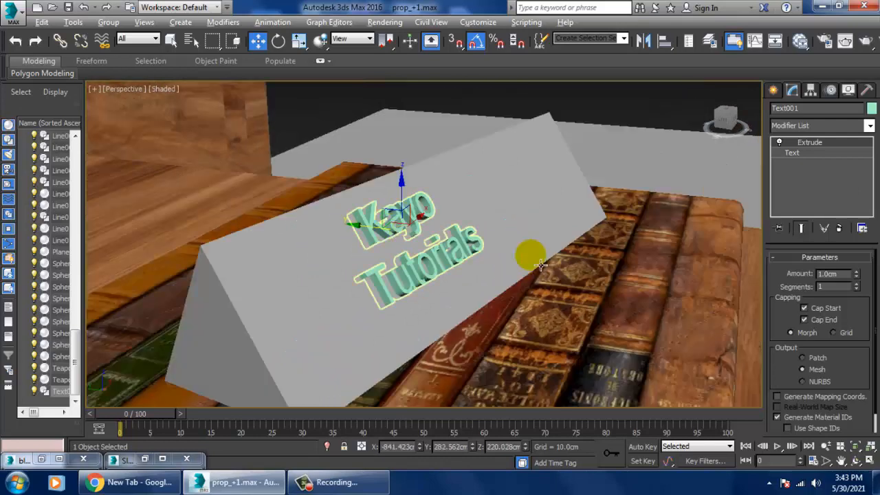
Scale the text up uniformly to about 149 percent
alt+middle_drag(529, 255, 415, 257)
key(r)
drag(443, 236, 444, 212)
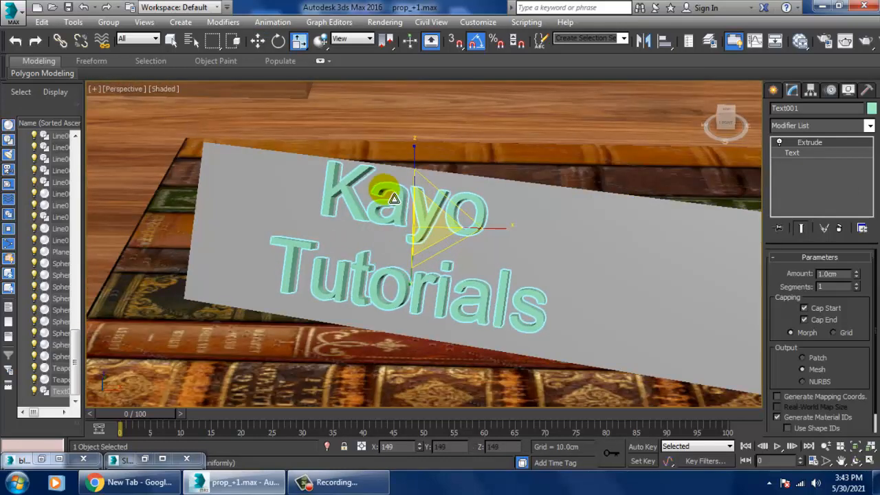
Move the text about 8 cm along X to the nameplate's centre and lower it about 1.15 cm
key(w)
drag(480, 243, 566, 255)
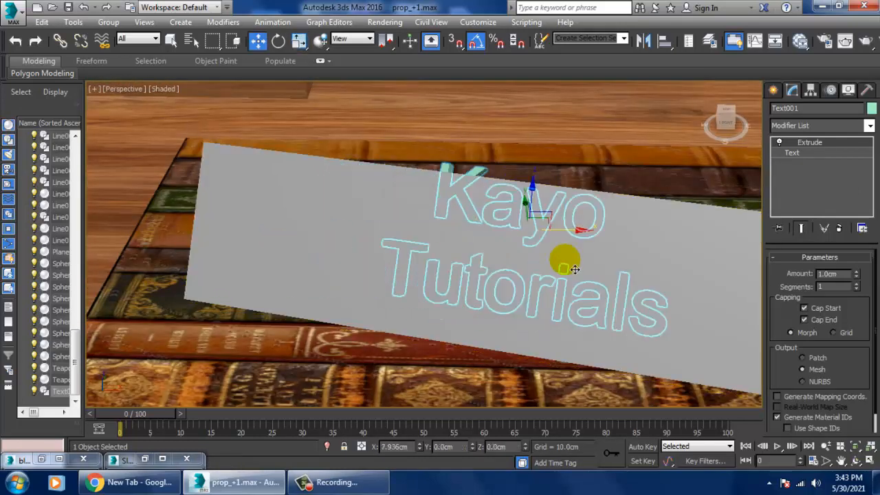
click(531, 189)
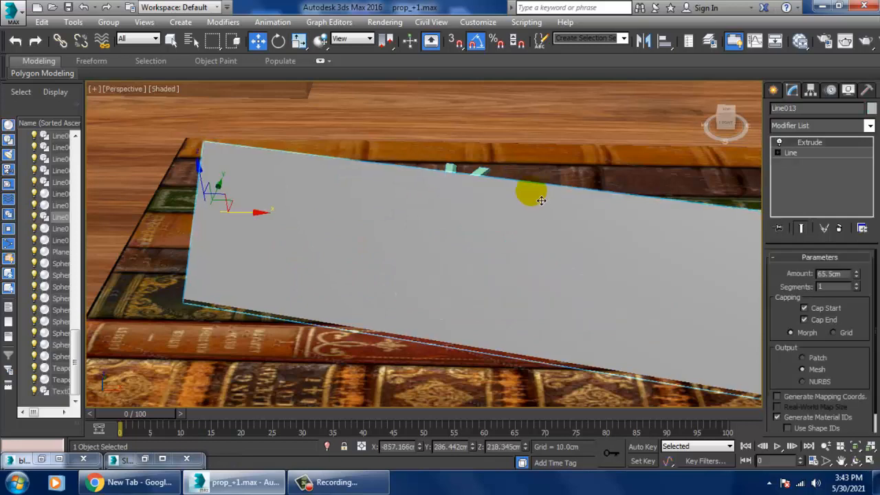
click(487, 172)
drag(536, 192, 534, 205)
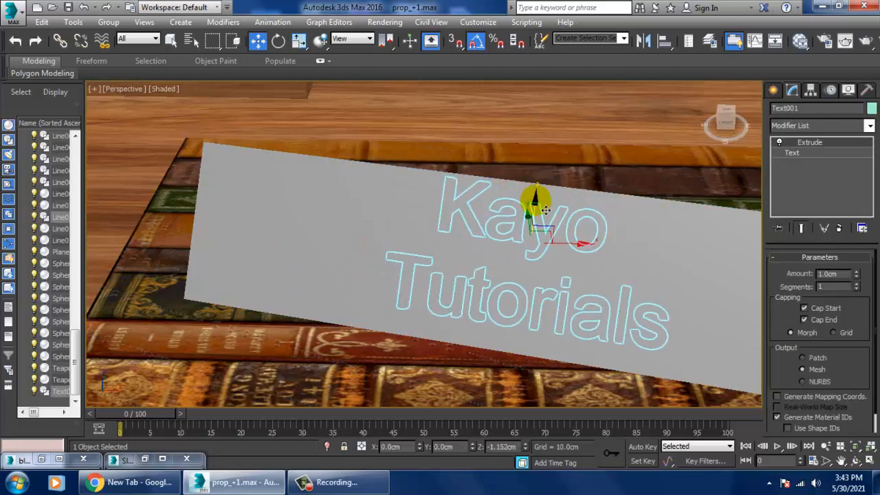
Pull the text forward along Y by about 1.9 cm so the letters stand out from the nameplate's face
alt+middle_drag(462, 218, 551, 200)
drag(473, 258, 500, 257)
alt+middle_drag(625, 269, 541, 281)
Examine the nameplate lettering up close and the textured desk and dining set from a distance
scroll(540, 281, down, 10)
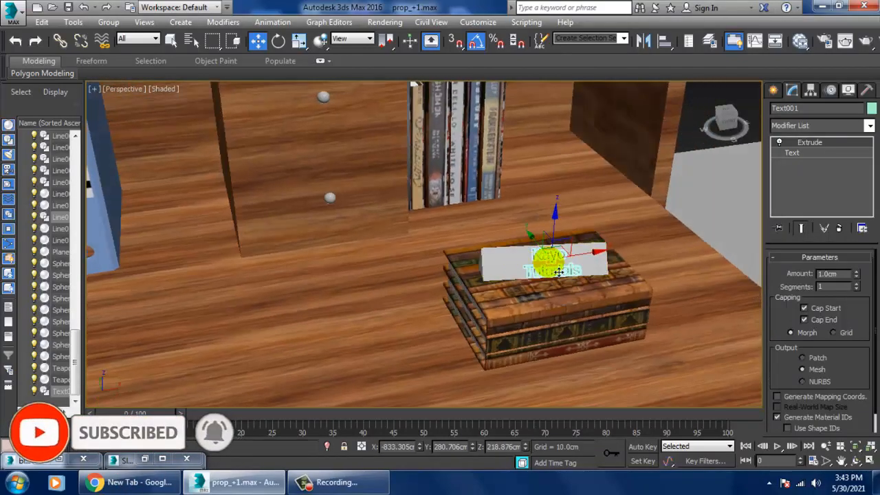
scroll(558, 272, down, 5)
scroll(570, 261, up, 10)
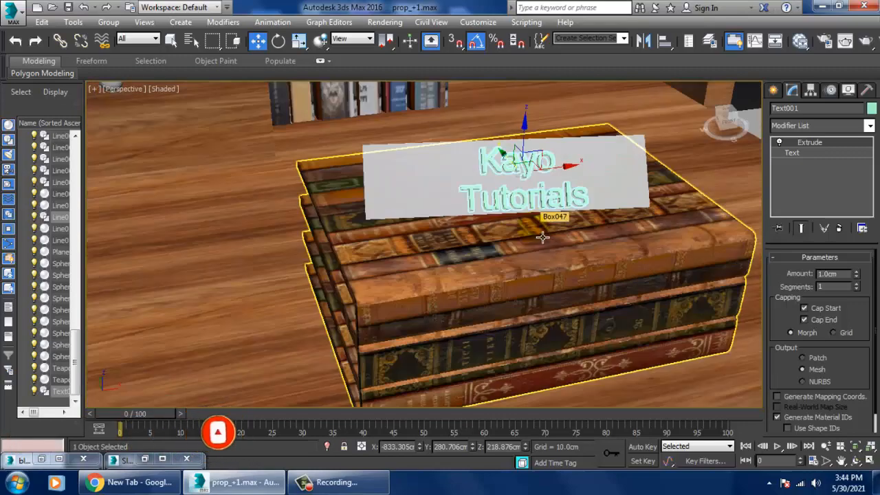
scroll(538, 239, down, 3)
scroll(542, 264, down, 5)
alt+middle_drag(541, 264, 555, 235)
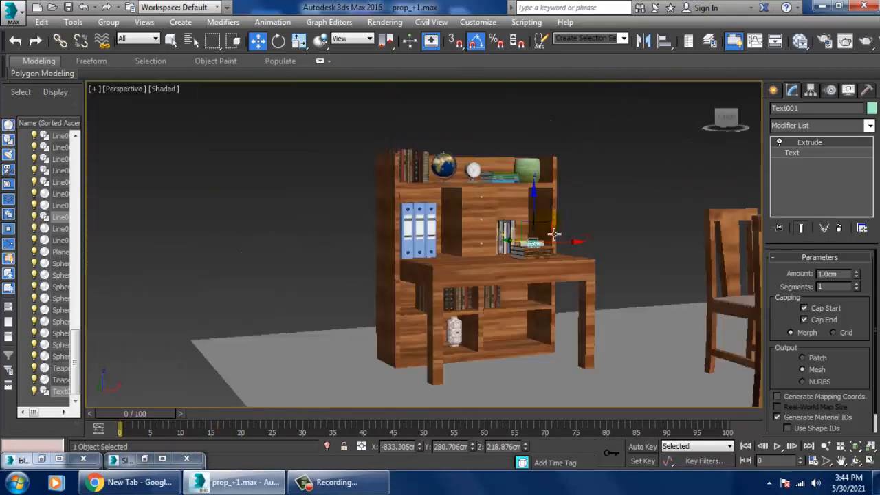
middle_drag(591, 263, 396, 265)
alt+middle_drag(634, 253, 634, 283)
scroll(633, 283, down, 5)
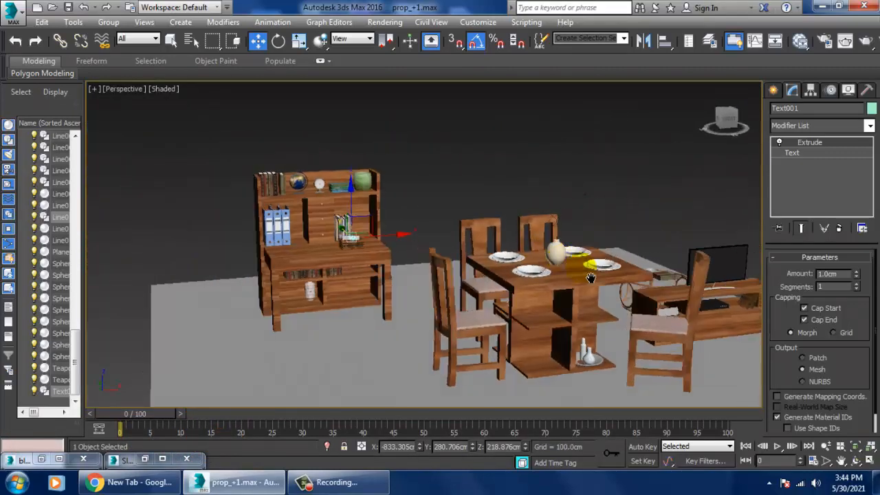
scroll(554, 268, up, 6)
middle_drag(554, 268, 558, 264)
middle_drag(477, 291, 530, 342)
scroll(464, 289, up, 3)
Deselect the text and switch to Expert Mode for a larger view of the desk and dining set
click(606, 234)
key(ctrl+x)
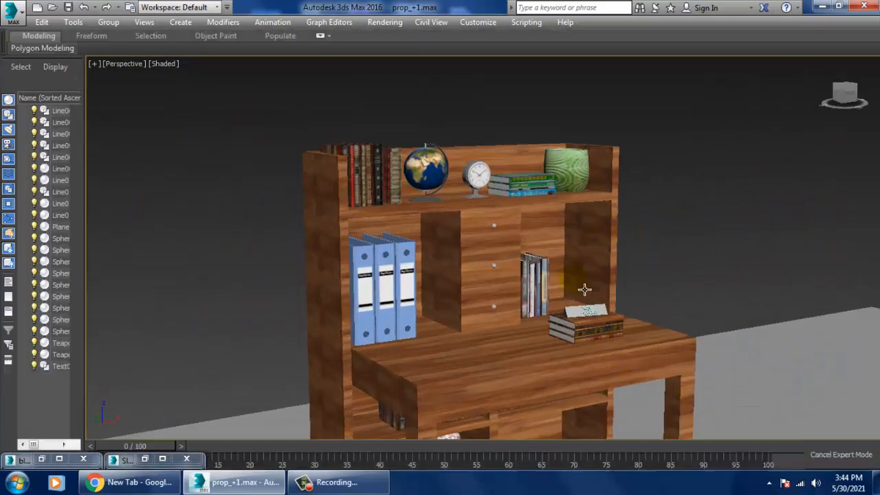
middle_drag(584, 289, 552, 172)
alt+middle_drag(609, 229, 601, 234)
scroll(600, 265, down, 3)
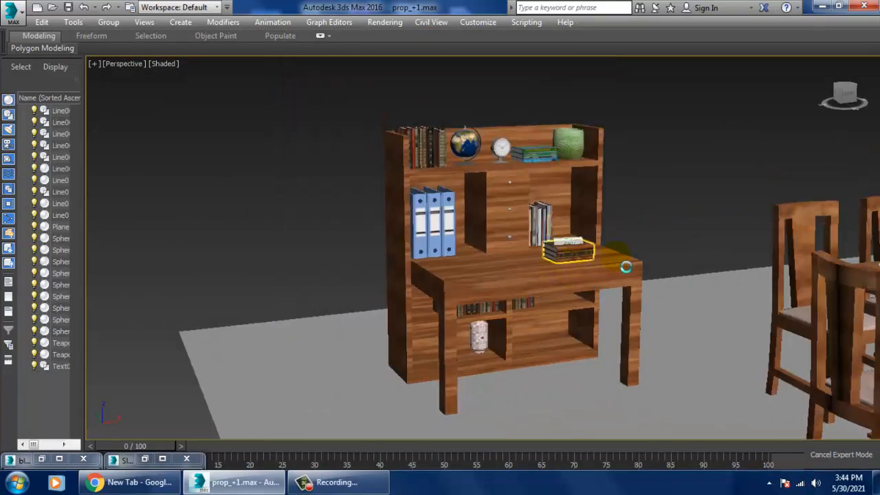
middle_drag(669, 234, 542, 204)
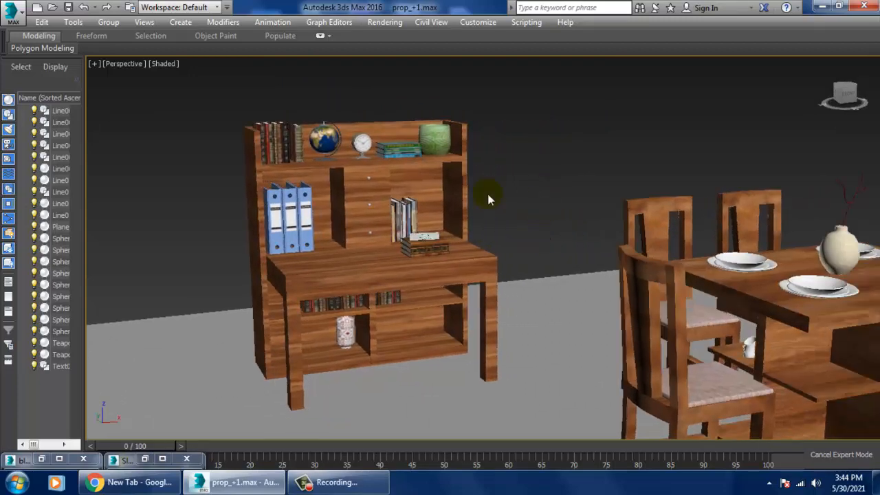